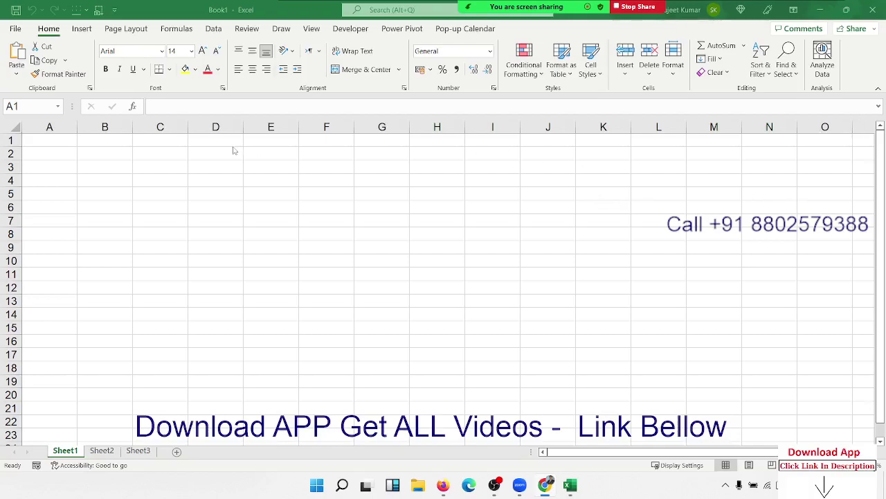
# - Start a formula in cell A1, then abandon the first partly typed entry
pyautogui.click(101, 166)
pyautogui.moveTo(59, 139); pyautogui.dragTo(287, 275)
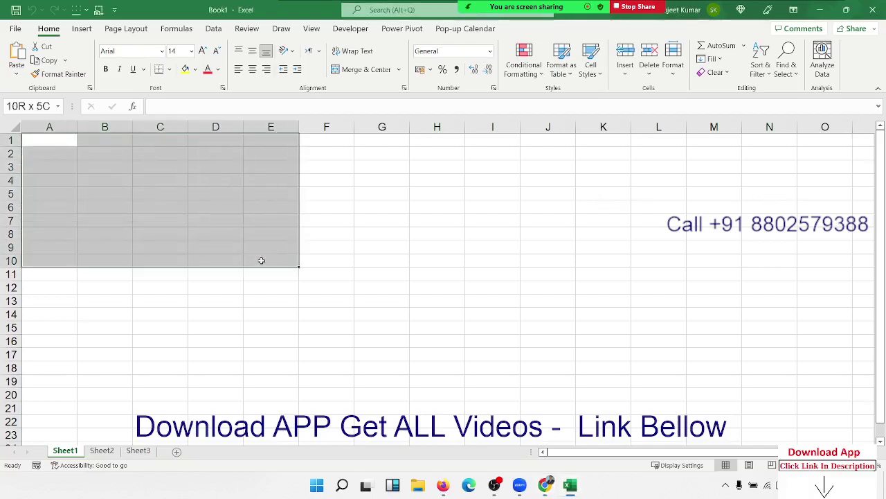
pyautogui.click(58, 143)
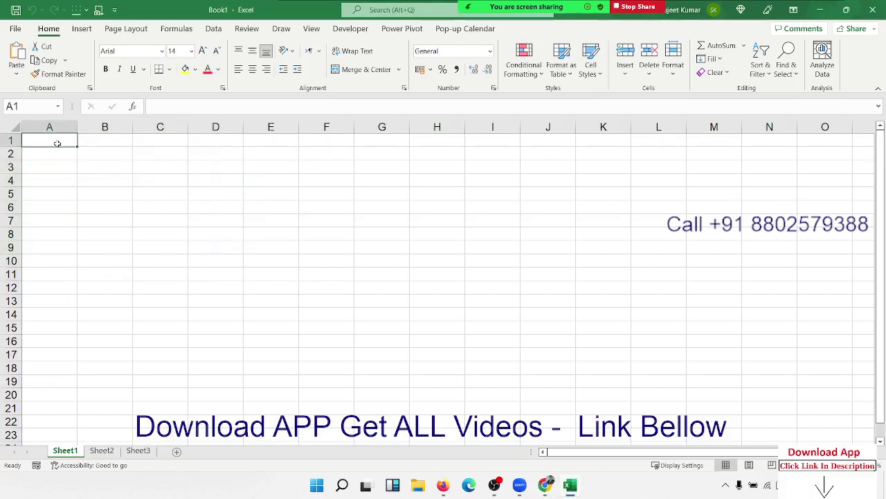
pyautogui.write('=RA')
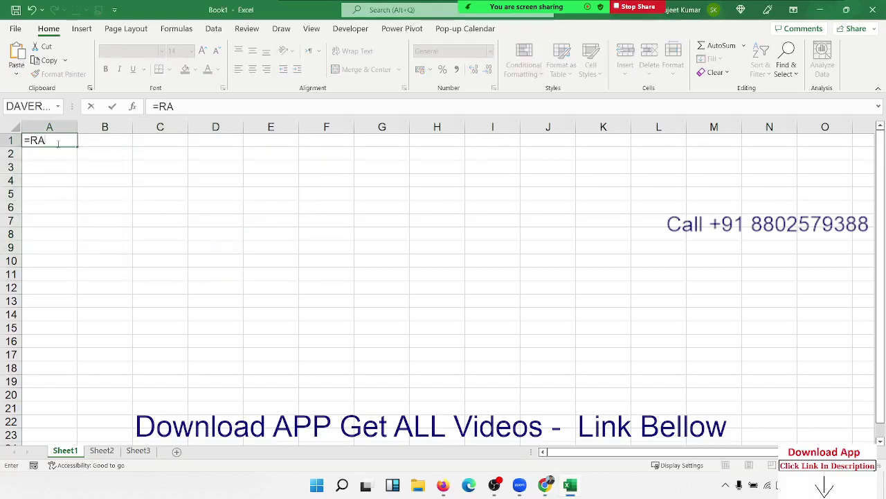
pyautogui.press('BackSpace')
pyautogui.press('BackSpace')
pyautogui.press('BackSpace')
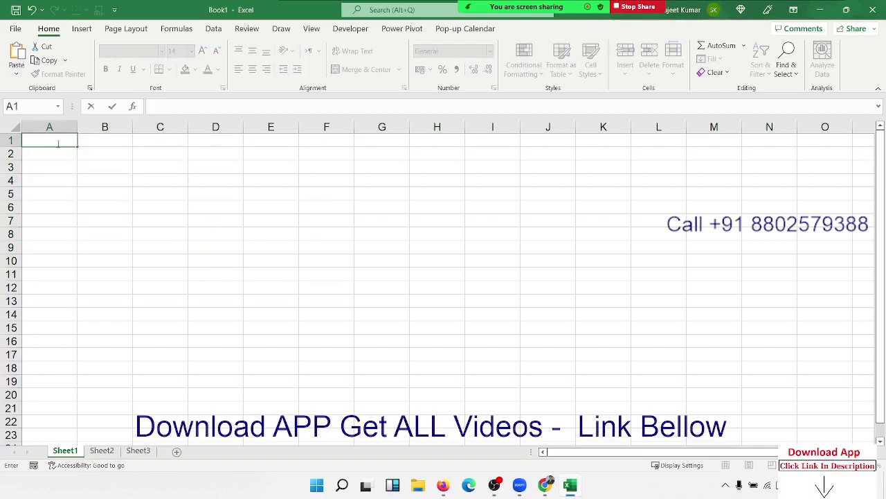
pyautogui.write('=ra')
pyautogui.press('Down')
pyautogui.press('Down')
pyautogui.press('Down')
pyautogui.press('Escape')
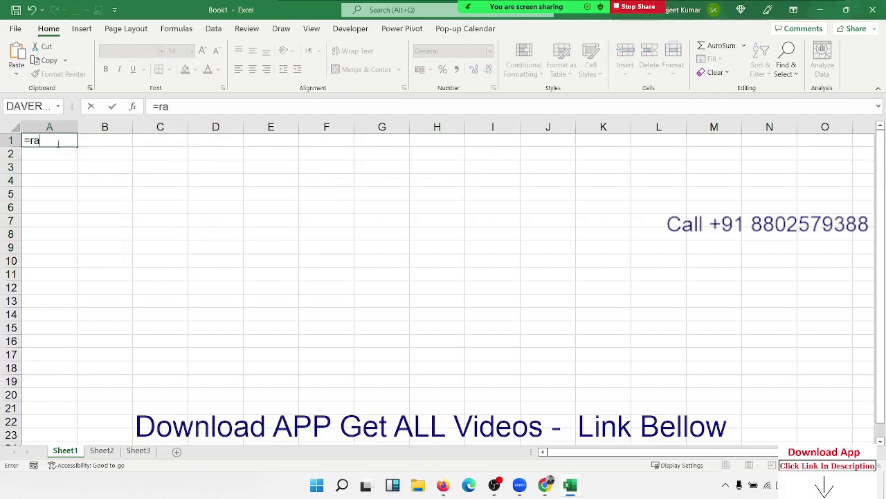
pyautogui.press('Tab')
# - Enter =RANDBETWEEN(10,90) in cell A1
pyautogui.click(58, 142)
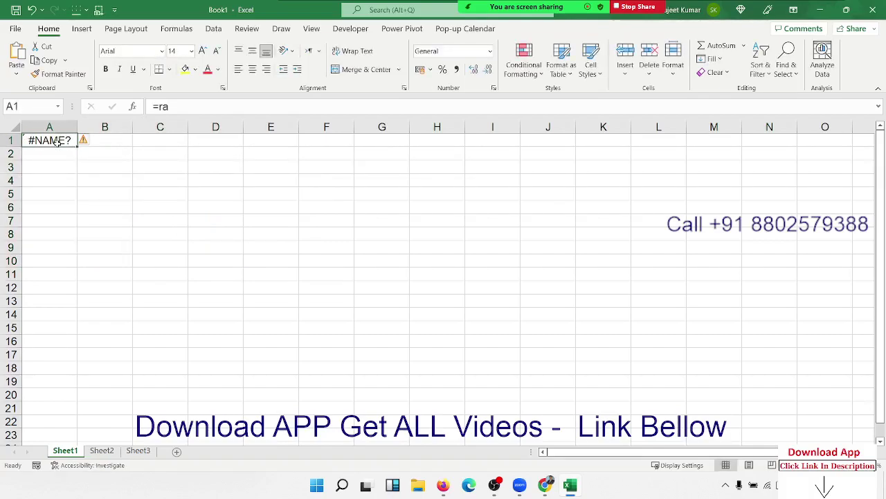
pyautogui.write('=ra')
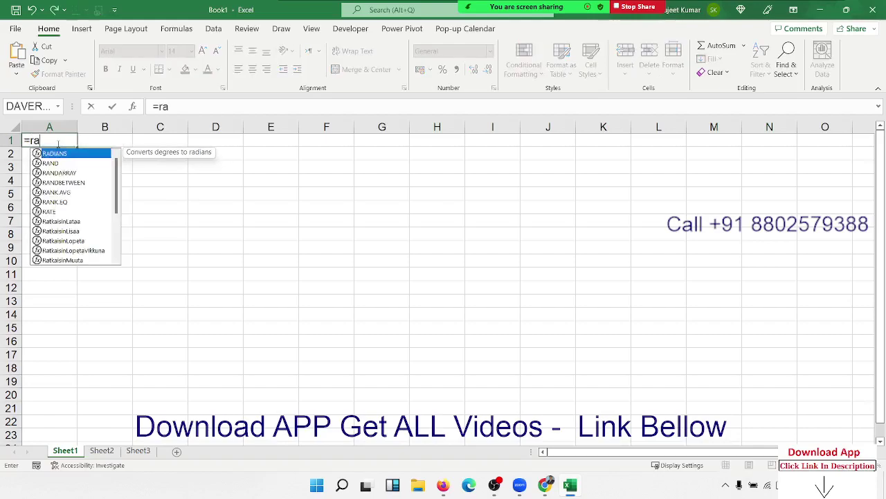
pyautogui.press('Down')
pyautogui.press('Down')
pyautogui.press('Down')
pyautogui.press('Tab')
pyautogui.write('10')
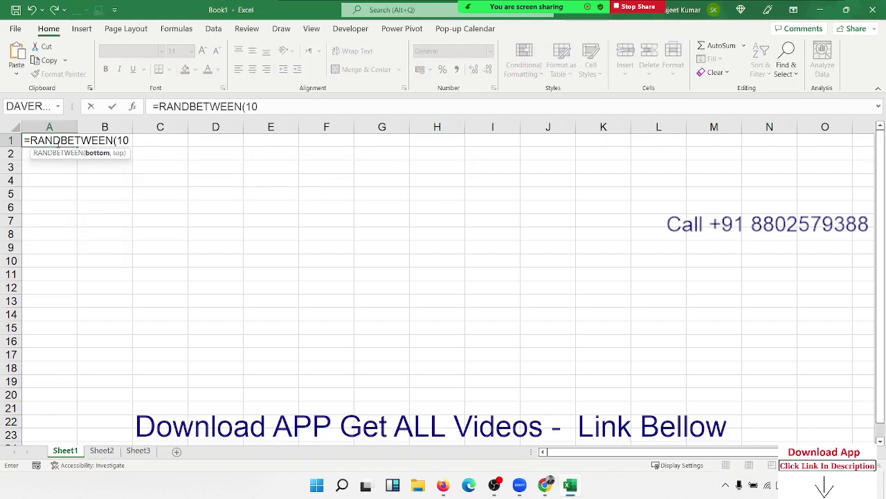
pyautogui.write(',90')
pyautogui.press('Return')
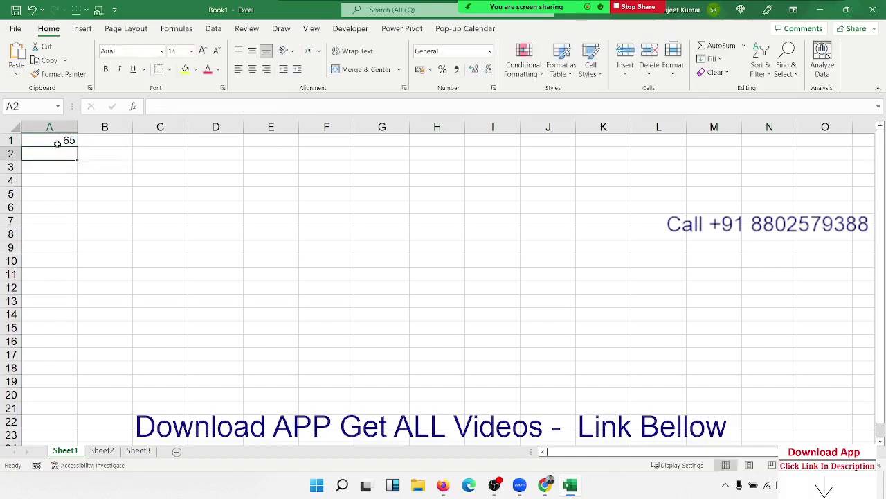
# - Fill the RANDBETWEEN formula across A1:F12 and copy the block
pyautogui.moveTo(53, 139); pyautogui.dragTo(307, 286)
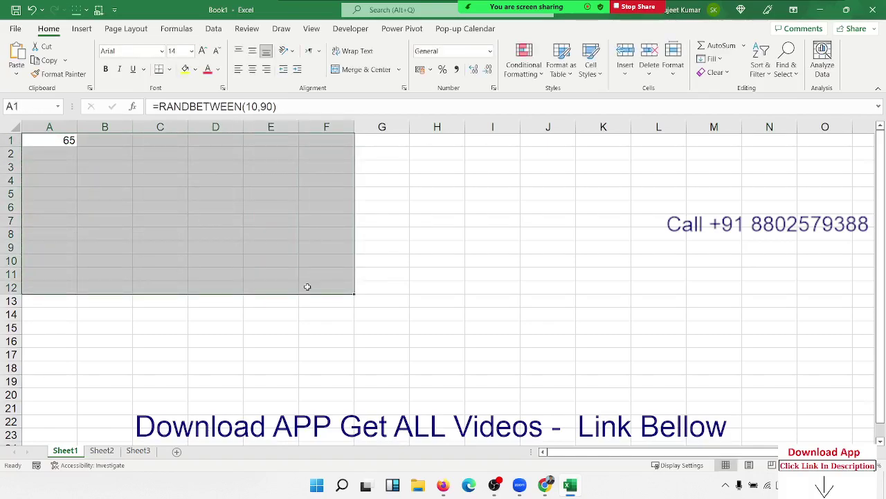
pyautogui.hotkey('ctrl', 'r')
pyautogui.hotkey('ctrl', 'd')
pyautogui.hotkey('ctrl', 'c')
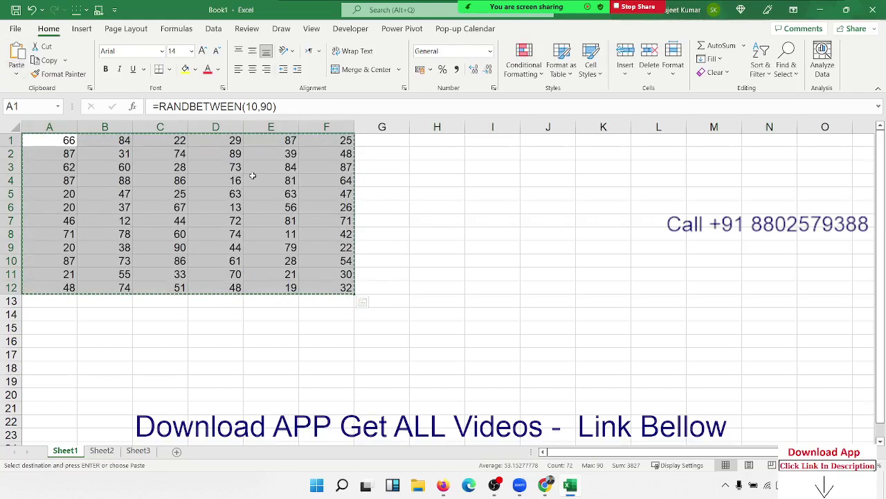
# - Paste the block back as values, total it in H8 with =SUM(A1:F12) giving 3827, then go to Sheet2
pyautogui.click(17, 72)
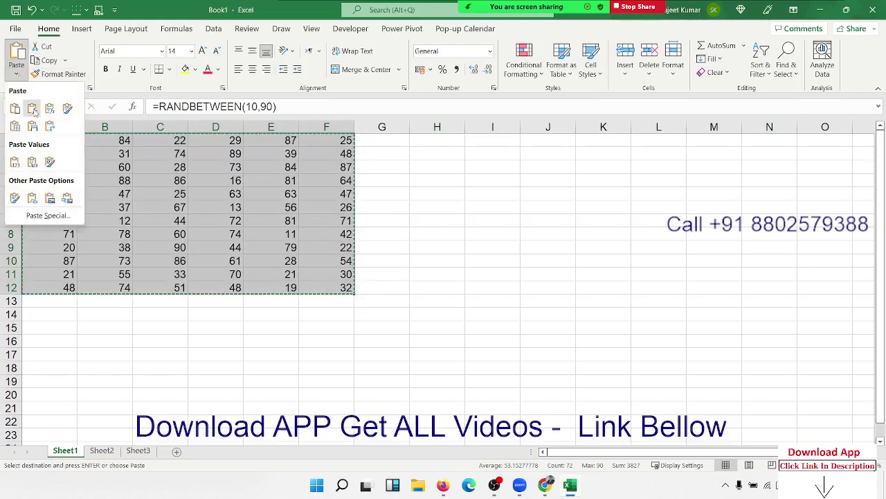
pyautogui.click(15, 161)
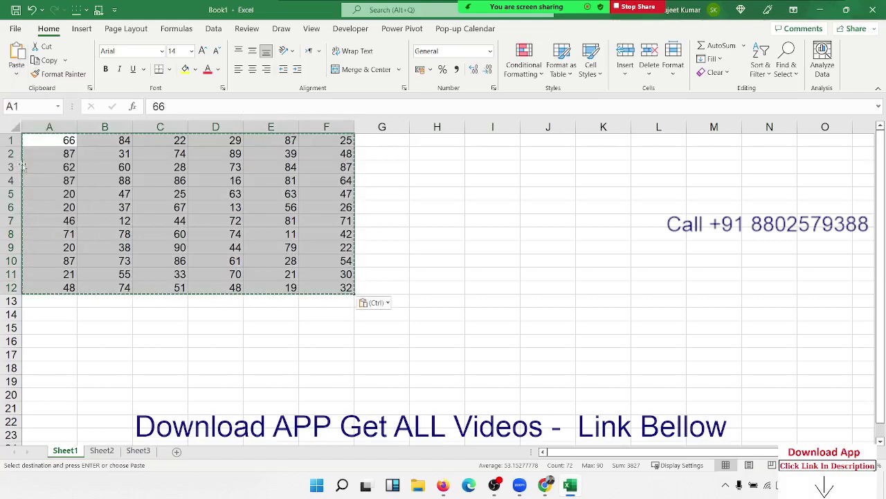
pyautogui.click(446, 230)
pyautogui.write('=')
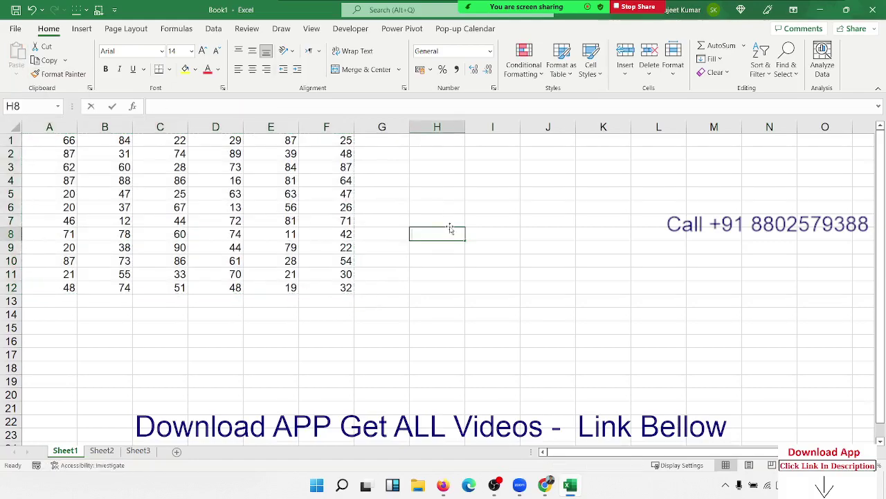
pyautogui.write('sum')
pyautogui.press('Tab')
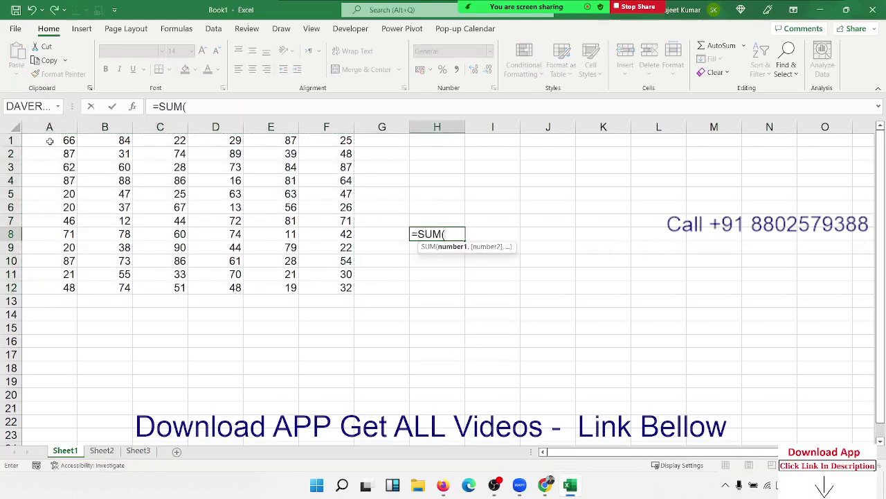
pyautogui.moveTo(31, 141); pyautogui.dragTo(316, 283)
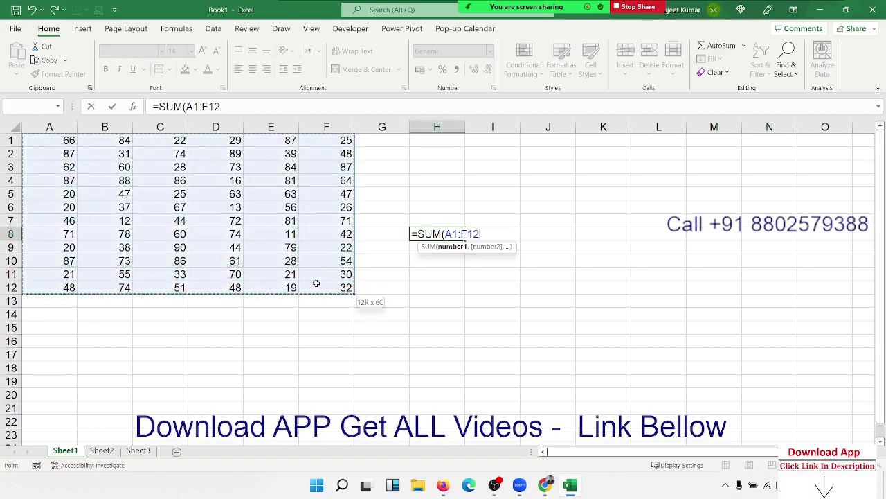
pyautogui.press('Return')
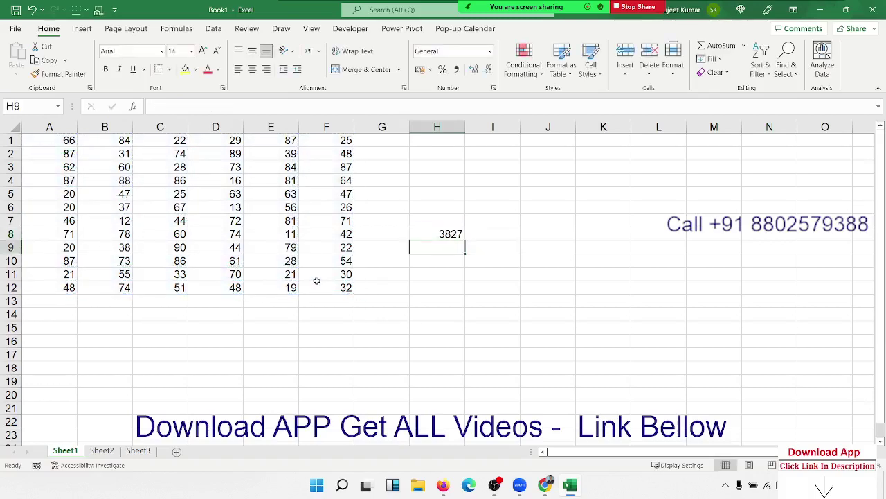
pyautogui.click(104, 452)
# - In Sheet2 cell D7, start a SUM that references Sheet1's A1:F12
pyautogui.click(203, 215)
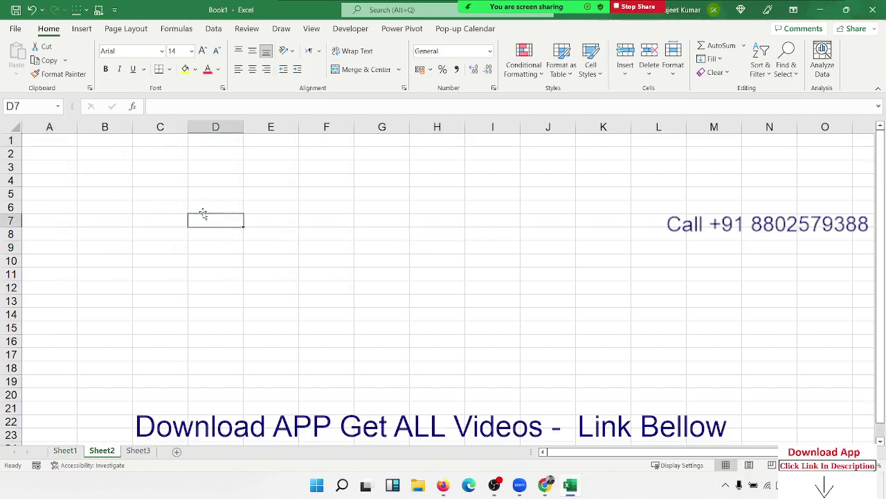
pyautogui.write('=sum')
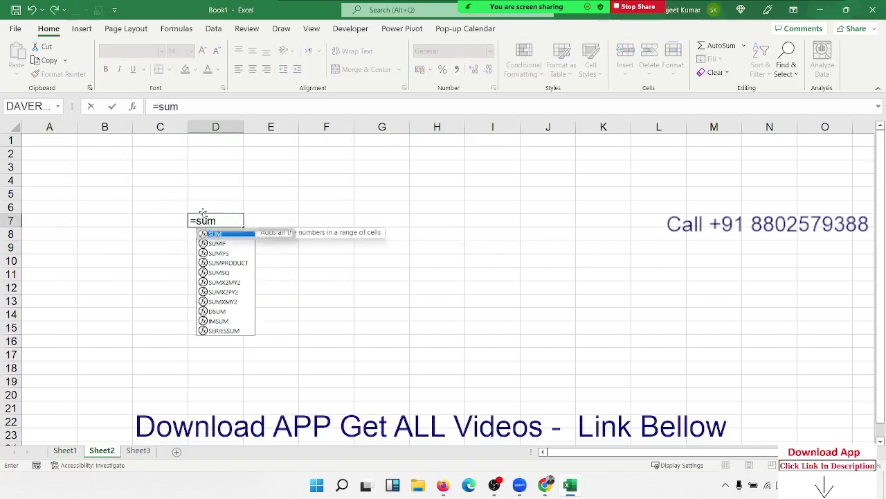
pyautogui.press('Tab')
pyautogui.click(65, 451)
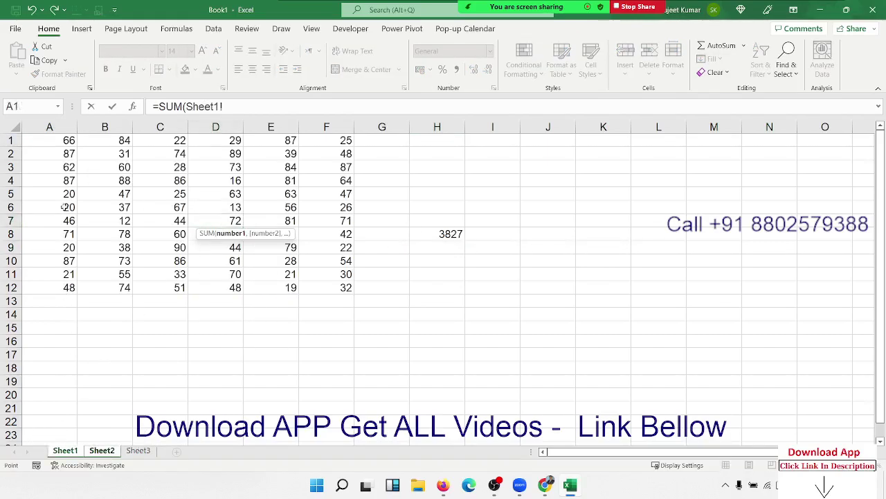
pyautogui.moveTo(63, 143); pyautogui.dragTo(304, 284)
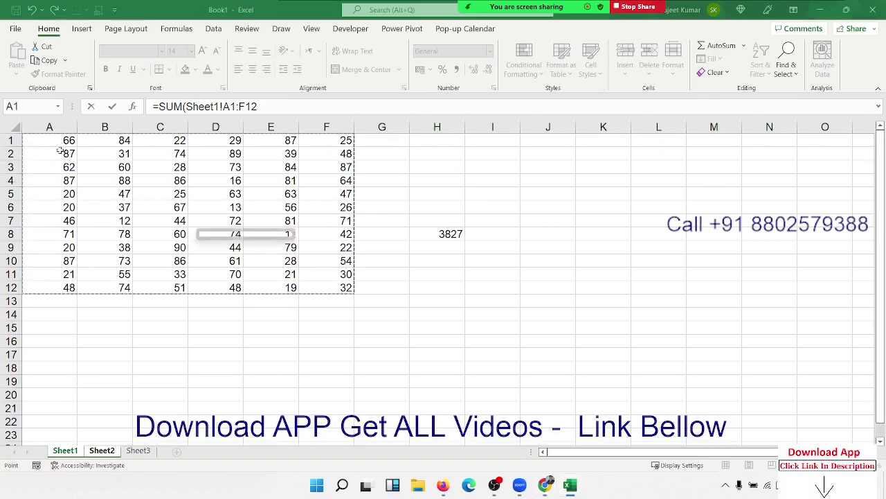
pyautogui.moveTo(66, 142); pyautogui.dragTo(322, 288)
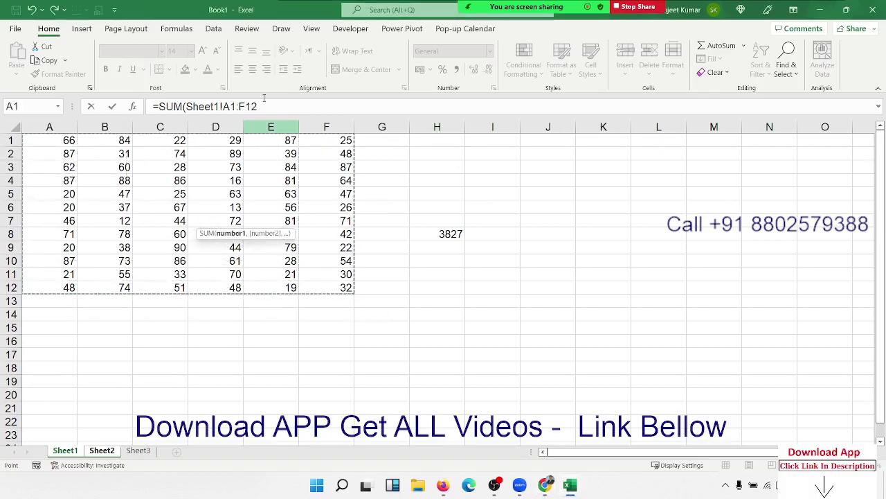
# - Cancel the unfinished SUM formula and return to Sheet1
pyautogui.click(81, 28)
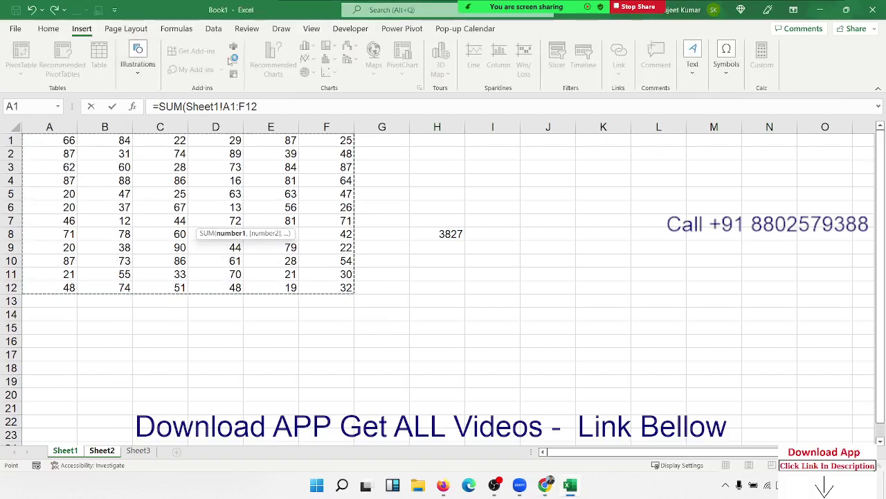
pyautogui.click(164, 32)
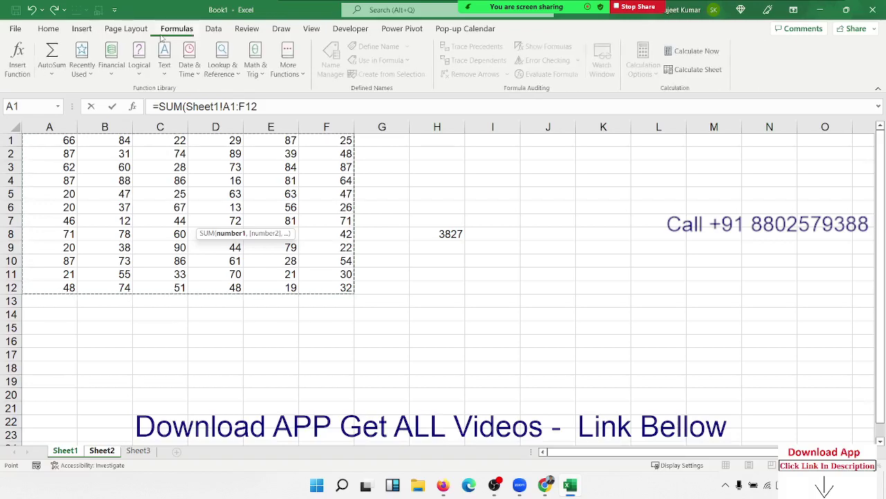
pyautogui.click(248, 160)
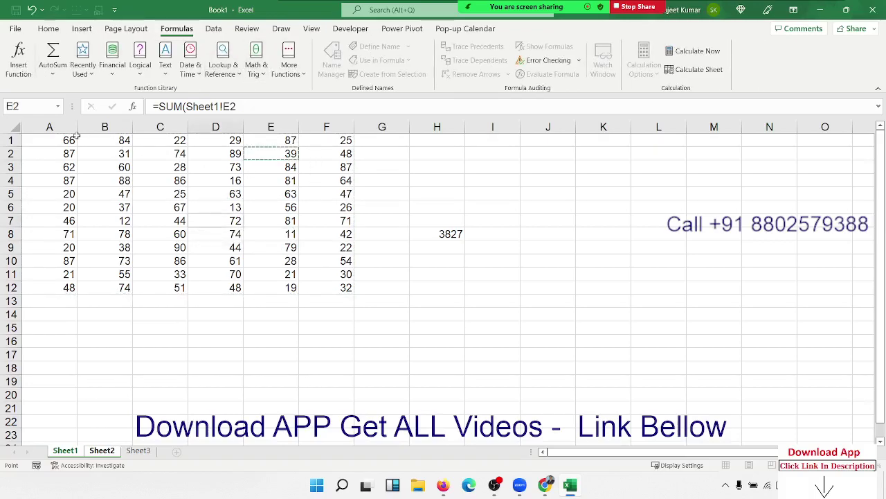
pyautogui.press('Escape')
pyautogui.click(58, 450)
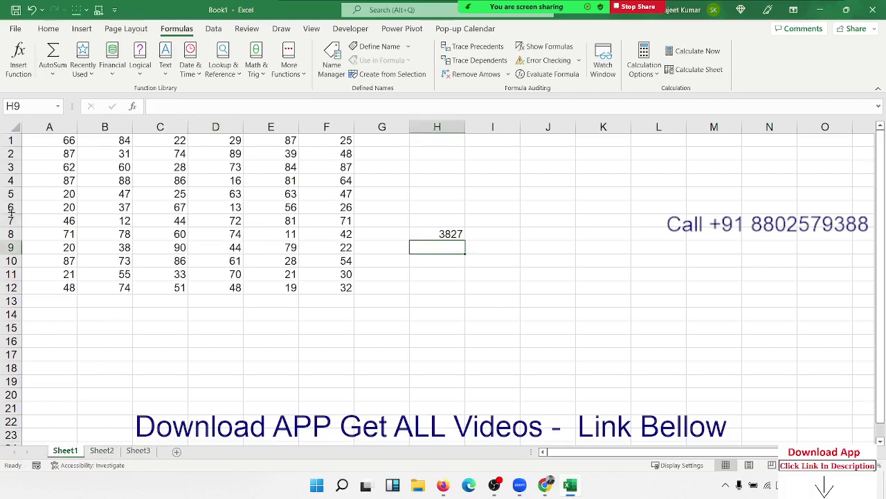
# - Name the range A1:F12 as dt
pyautogui.moveTo(50, 144)
pyautogui.mouseDown()
pyautogui.moveTo(275, 294)
pyautogui.moveTo(326, 290)
pyautogui.mouseUp()
pyautogui.click(377, 46)
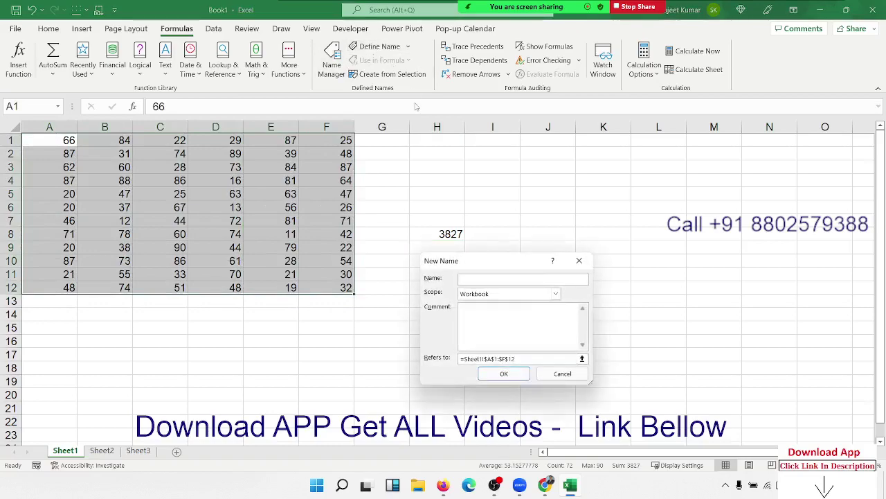
pyautogui.write('dt')
pyautogui.click(504, 373)
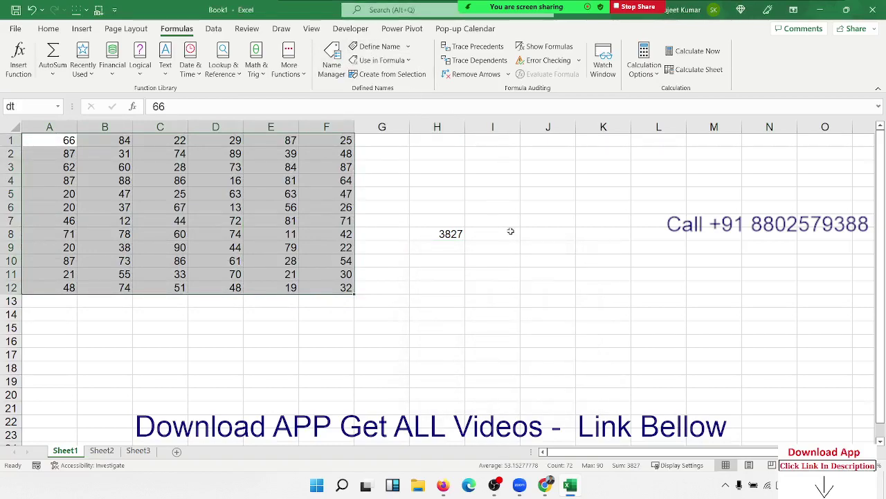
# - Enter =SUM(dt) in I6 so it shows 3827
pyautogui.click(514, 213)
pyautogui.write('=s')
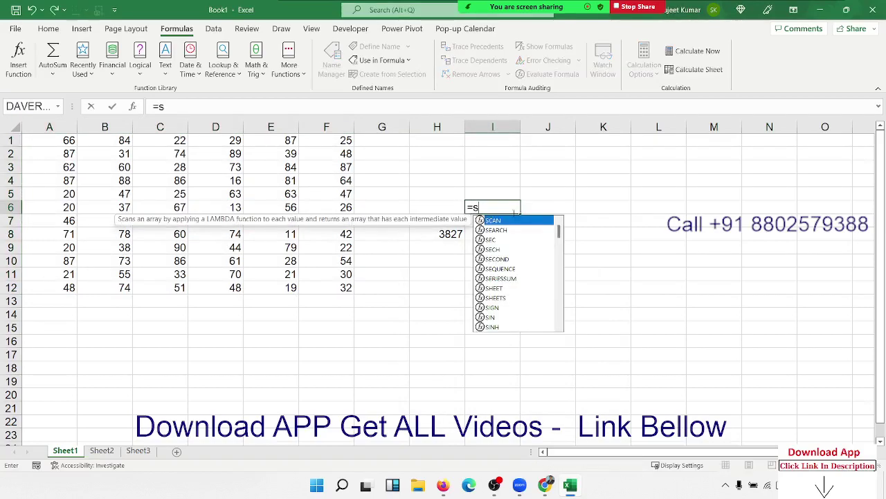
pyautogui.write('um')
pyautogui.press('Tab')
pyautogui.write('d')
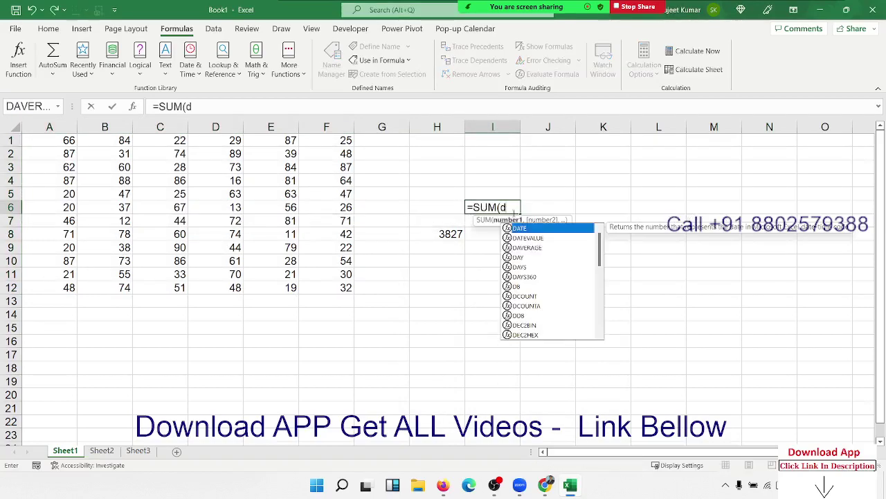
pyautogui.write('t')
pyautogui.press('Return')
pyautogui.click(514, 211)
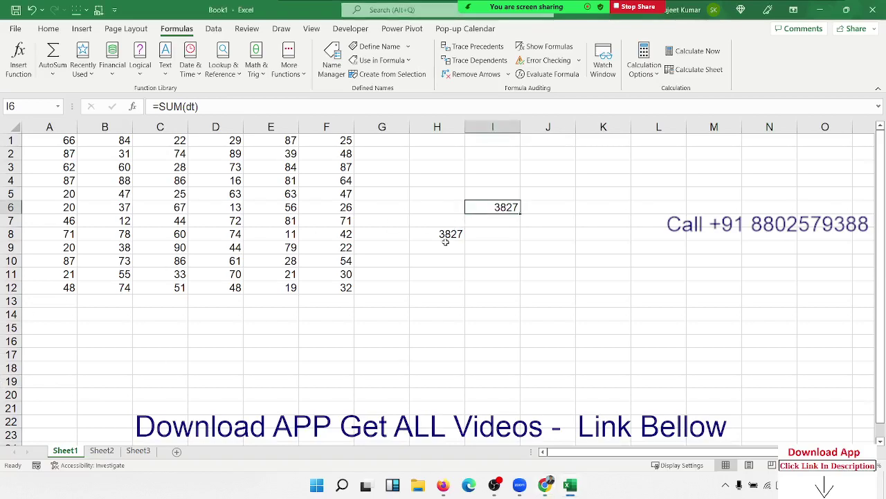
pyautogui.click(155, 318)
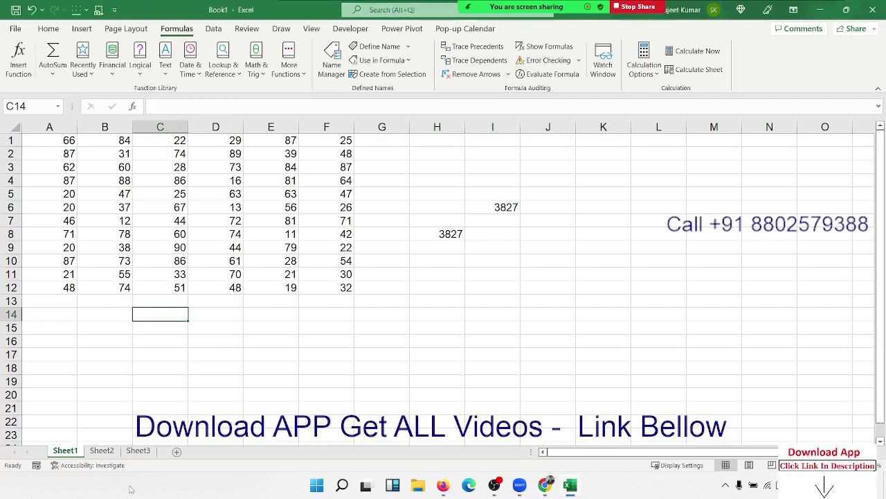
# - On Sheet2, enter headings Q1, Q2, Gr with values 50 and 60 below Q1 and Q2
pyautogui.click(102, 450)
pyautogui.click(67, 143)
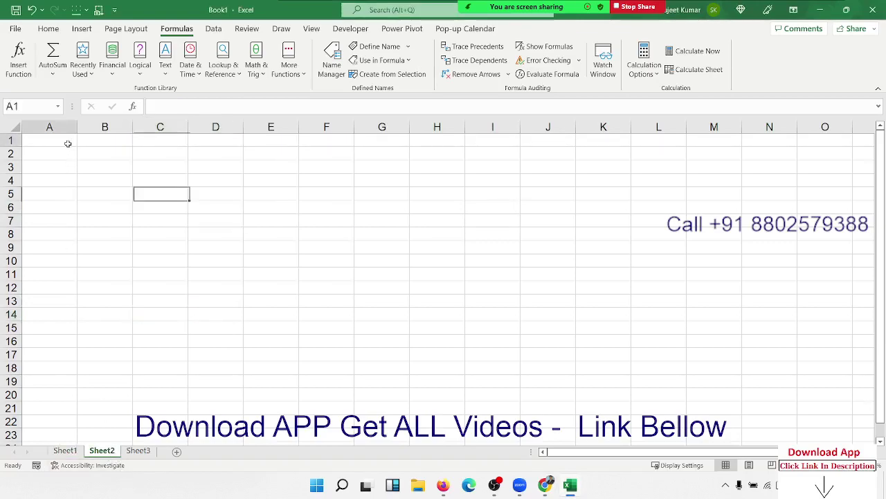
pyautogui.write('Q')
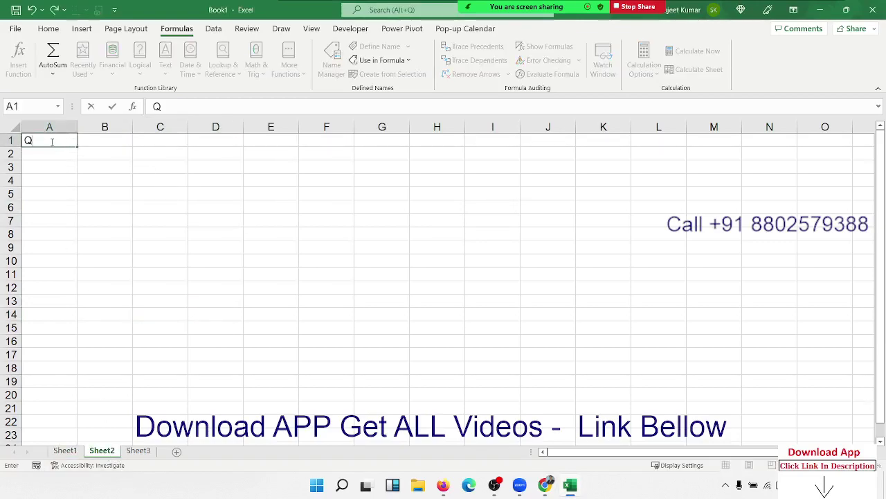
pyautogui.write('1')
pyautogui.press('Tab')
pyautogui.write('Q')
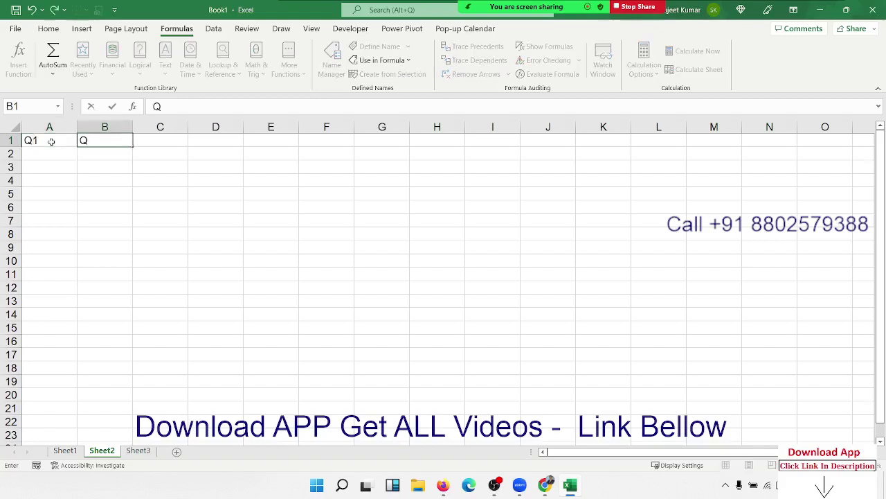
pyautogui.write('2')
pyautogui.press('Return')
pyautogui.write('5')
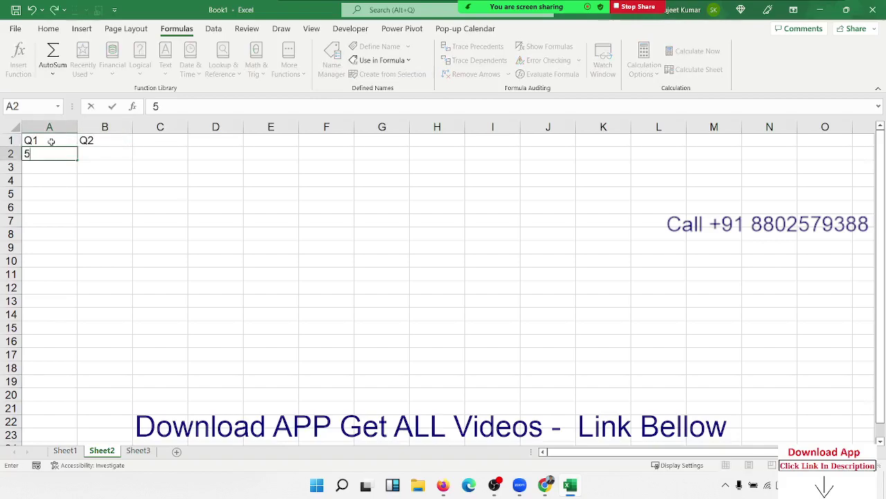
pyautogui.write('0')
pyautogui.press('Tab')
pyautogui.write('60')
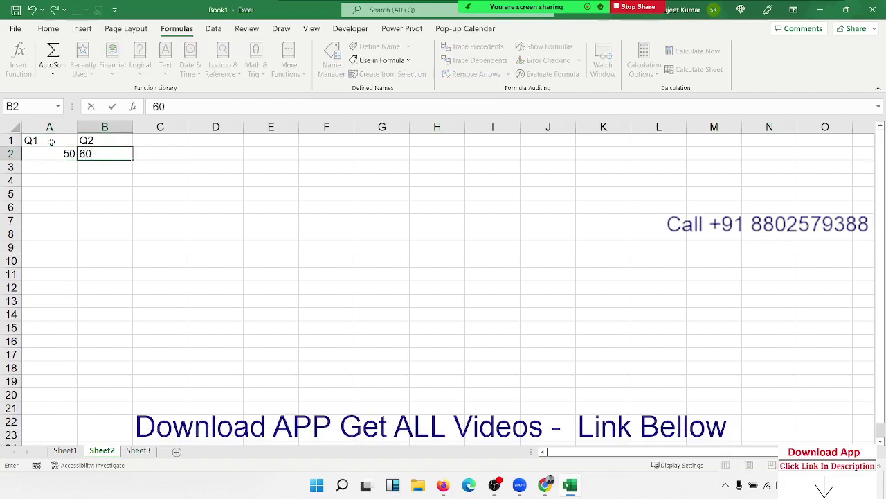
pyautogui.press('Tab')
pyautogui.press('Up')
pyautogui.write('r')
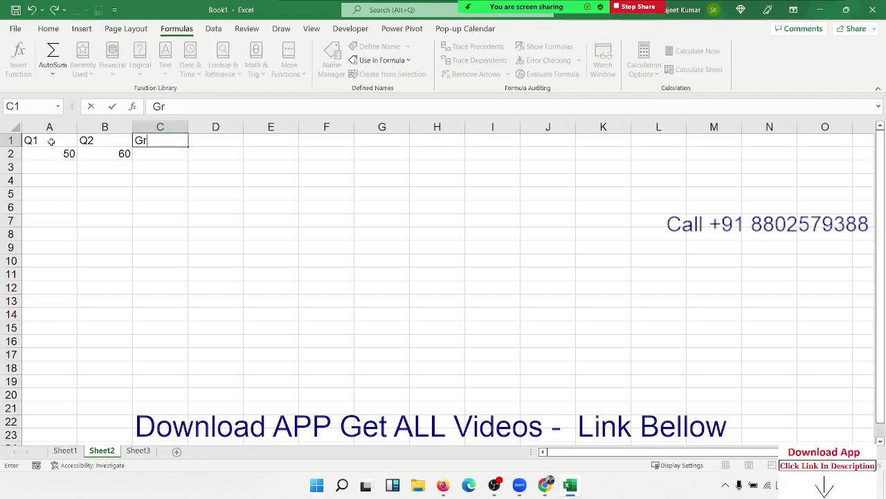
pyautogui.press('Return')
# - Enter the growth formula =(B2-A2)/A2 in C2 and format it as a percentage
pyautogui.write('=')
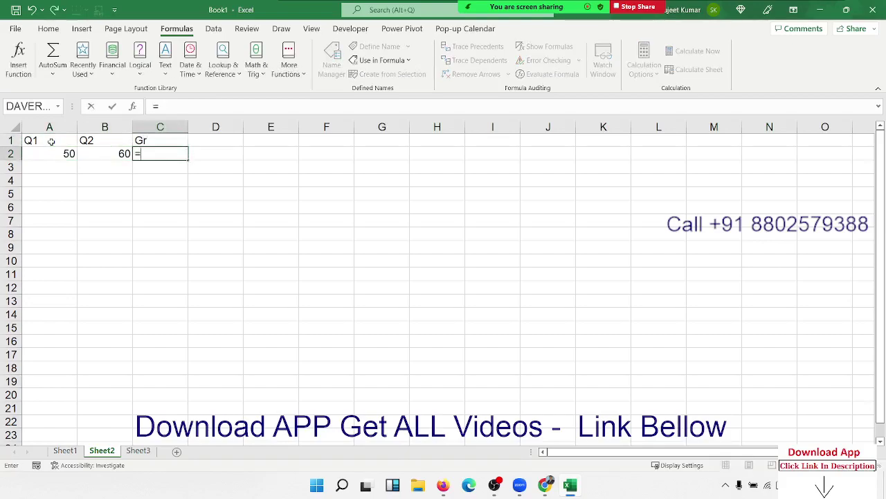
pyautogui.write('(')
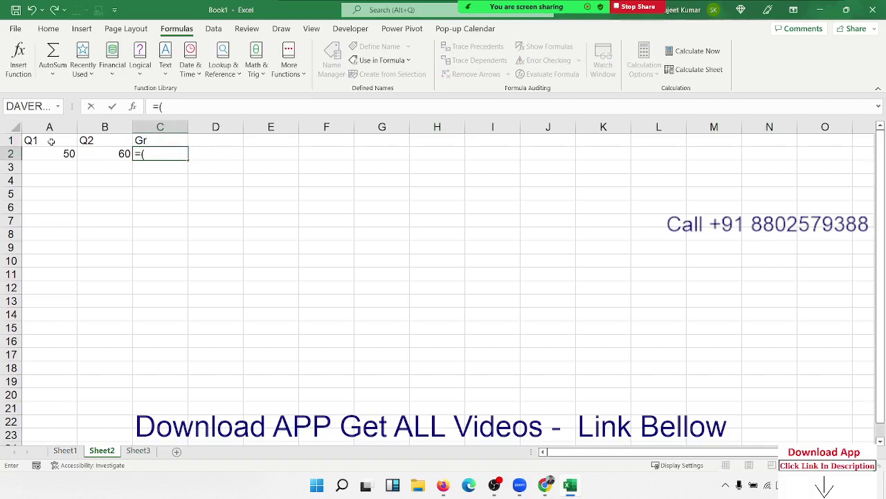
pyautogui.press('Left')
pyautogui.write('-')
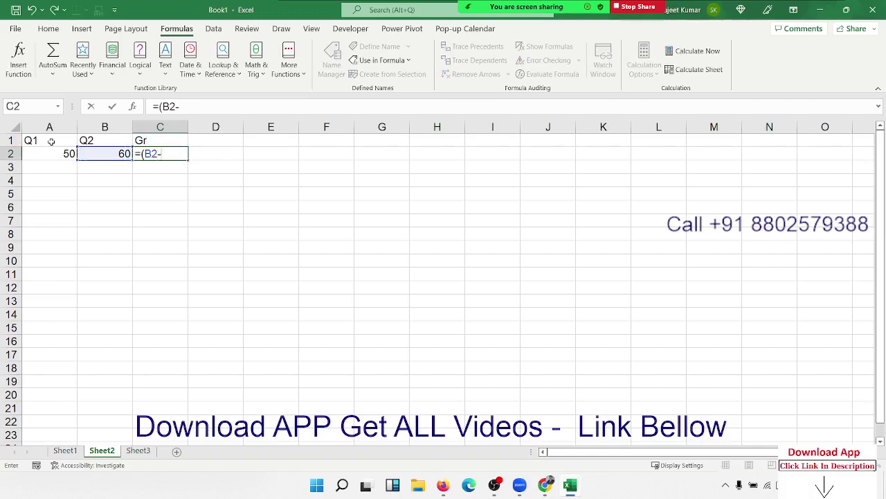
pyautogui.press('Left')
pyautogui.press('Left')
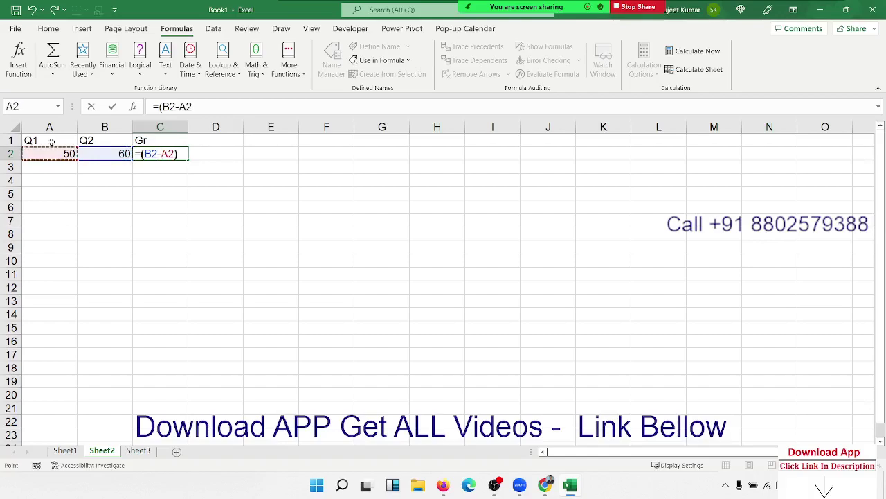
pyautogui.write(')/')
pyautogui.click(50, 151)
pyautogui.press('Return')
pyautogui.press('Up')
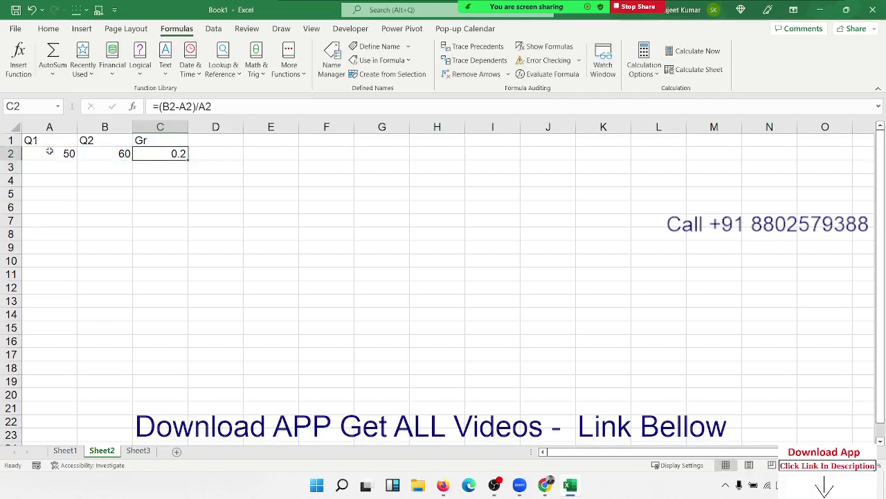
pyautogui.click(48, 28)
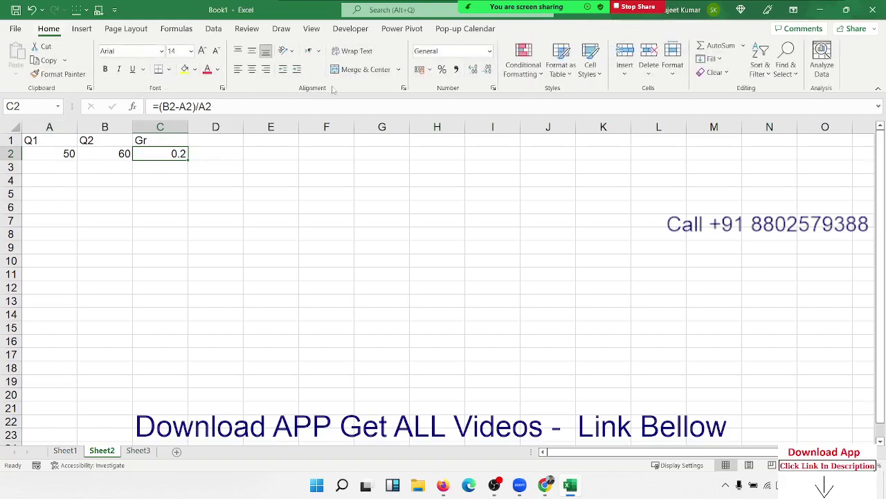
pyautogui.click(443, 69)
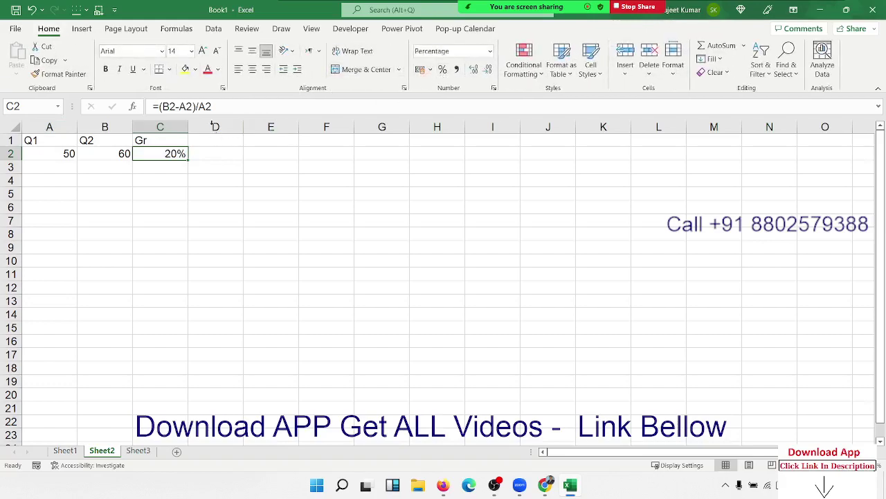
# - Check the growth formula, then clear it from C2, keeping the percentage format
pyautogui.click(217, 106)
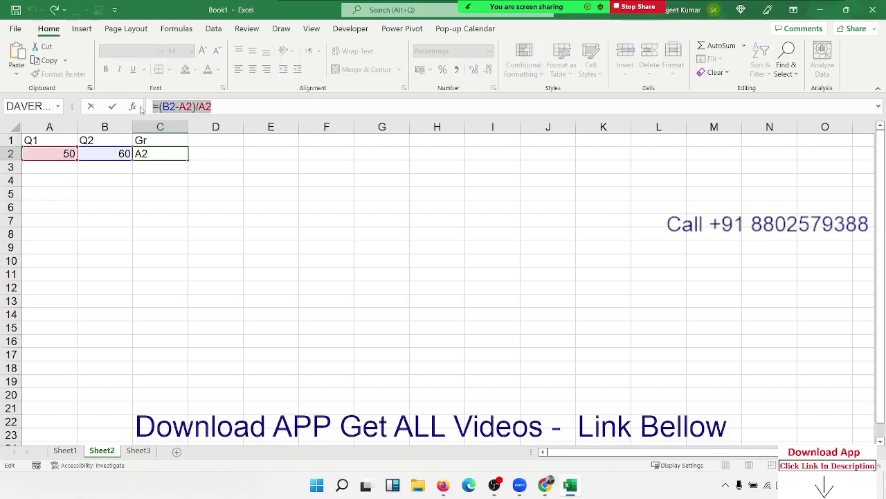
pyautogui.press('Escape')
pyautogui.click(165, 190)
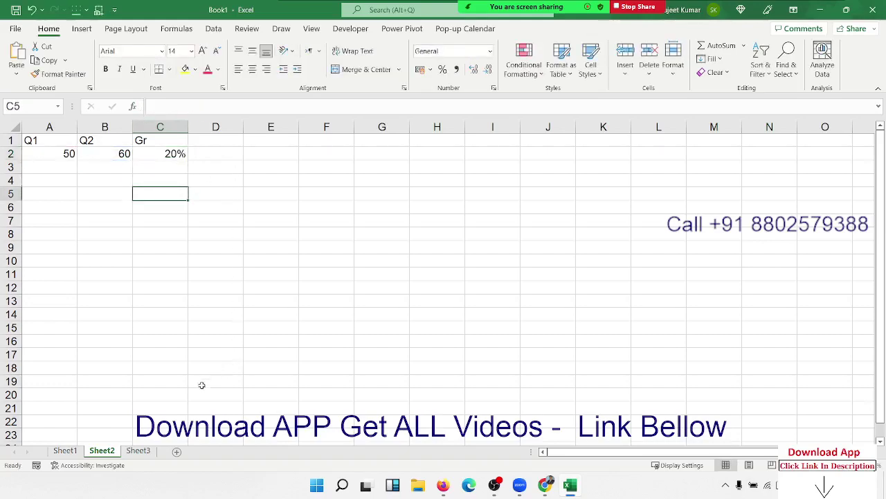
pyautogui.click(177, 152)
pyautogui.press('Delete')
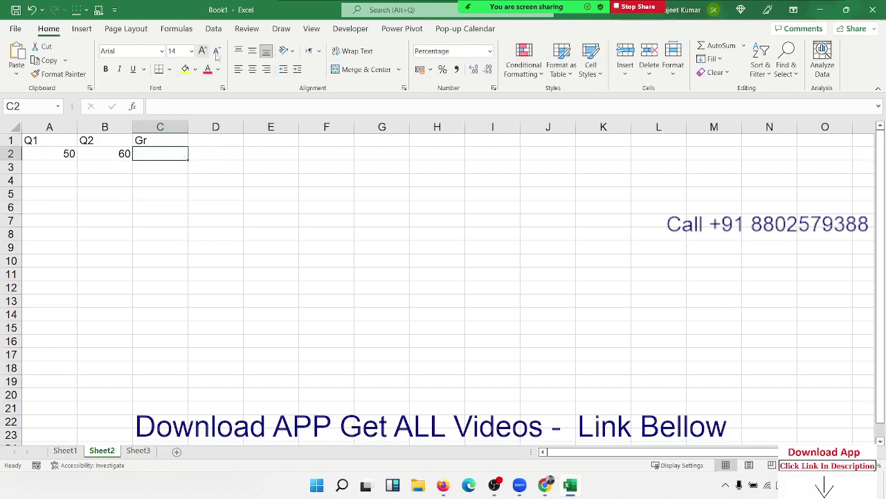
pyautogui.click(82, 28)
# - Define the workbook name Gr referring to =(B2-A2)/A2
pyautogui.click(176, 28)
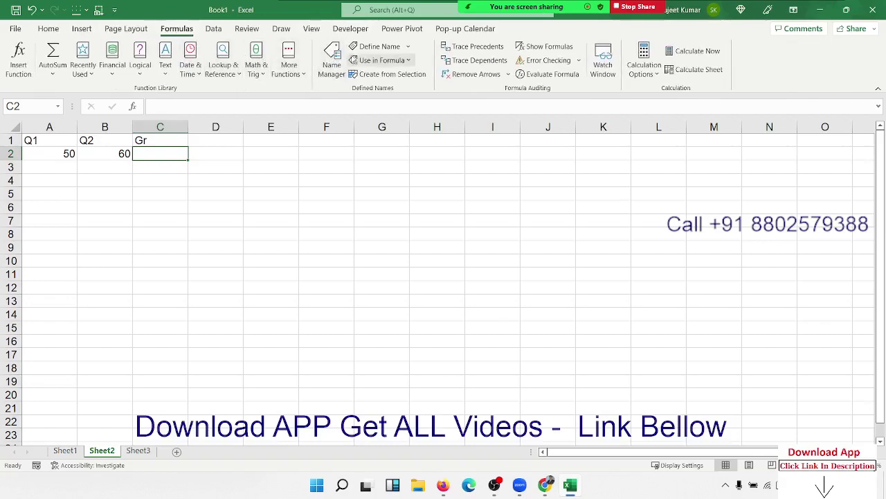
pyautogui.click(374, 46)
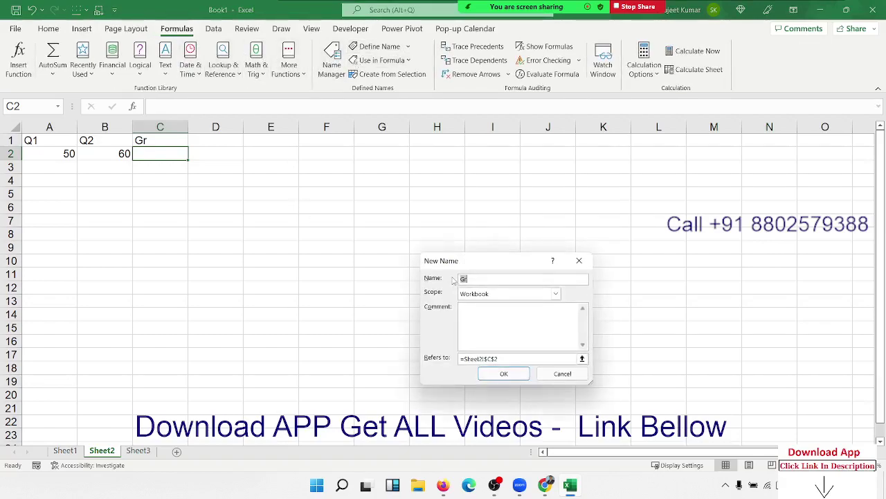
pyautogui.click(508, 358)
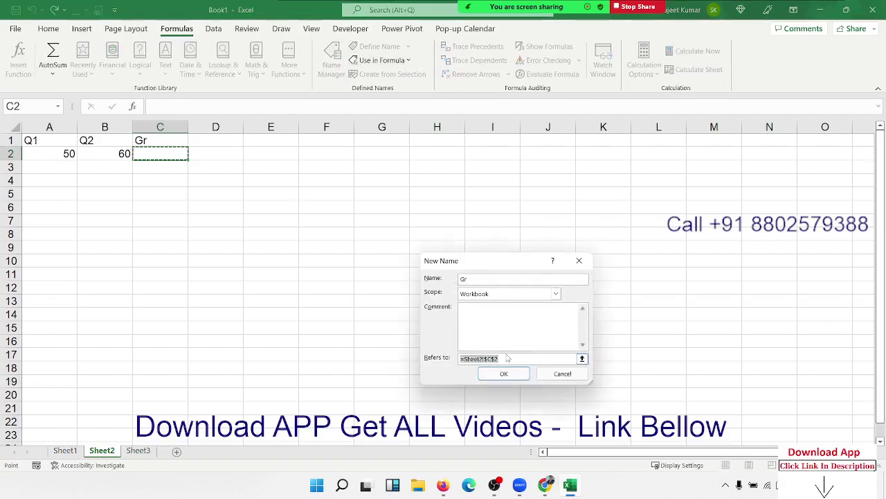
pyautogui.write('=(B2-A2)/A2')
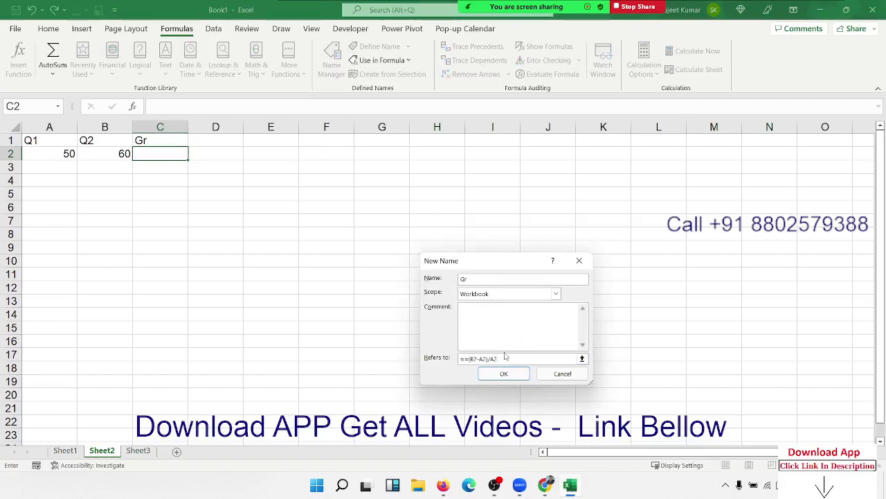
pyautogui.click(463, 359)
pyautogui.press('BackSpace')
pyautogui.click(503, 374)
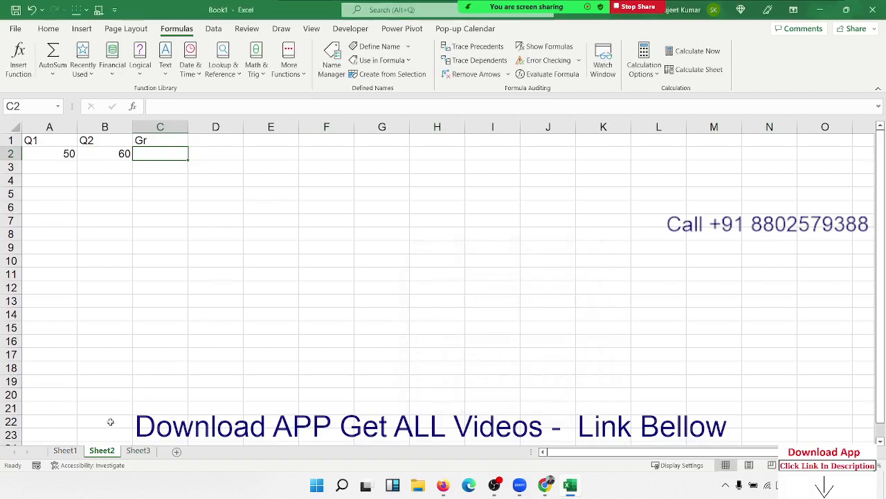
# - Enter =Gr in C2 to compute growth from 50 to 60
pyautogui.click(160, 157)
pyautogui.write('=')
pyautogui.write('gr')
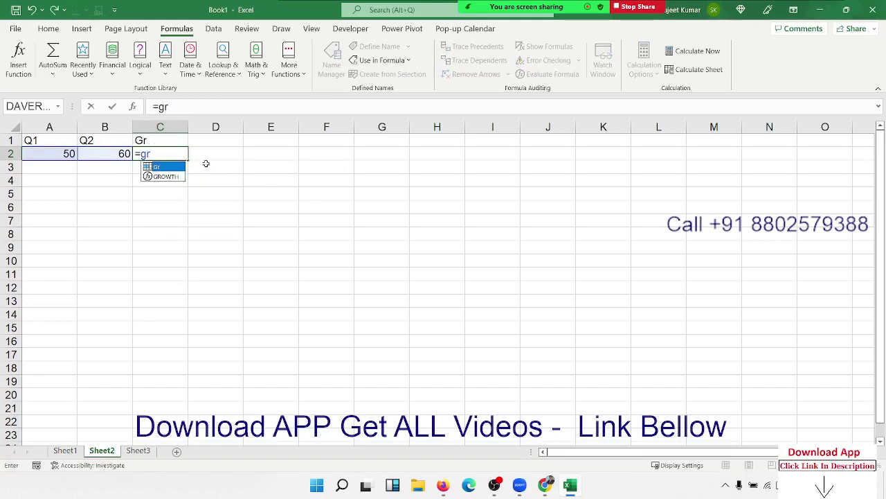
pyautogui.press('Tab')
pyautogui.press('Return')
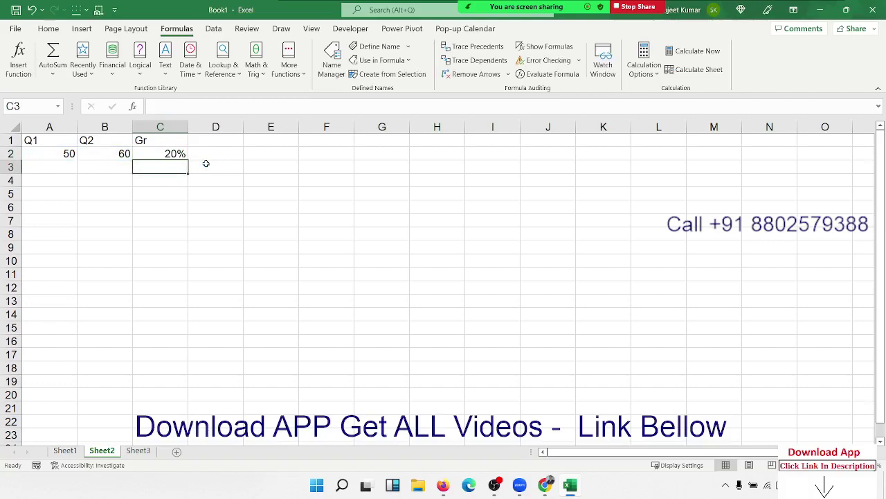
pyautogui.press('Up')
# - Enter 65 and 52 in A3:B3 and =Gr in C3
pyautogui.press('Down')
pyautogui.press('Left')
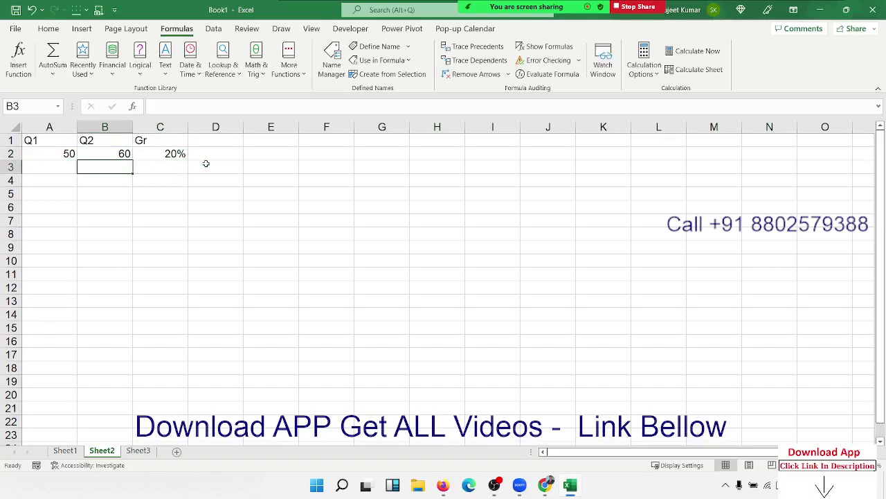
pyautogui.press('Left')
pyautogui.write('65')
pyautogui.press('Tab')
pyautogui.write('52')
pyautogui.press('Tab')
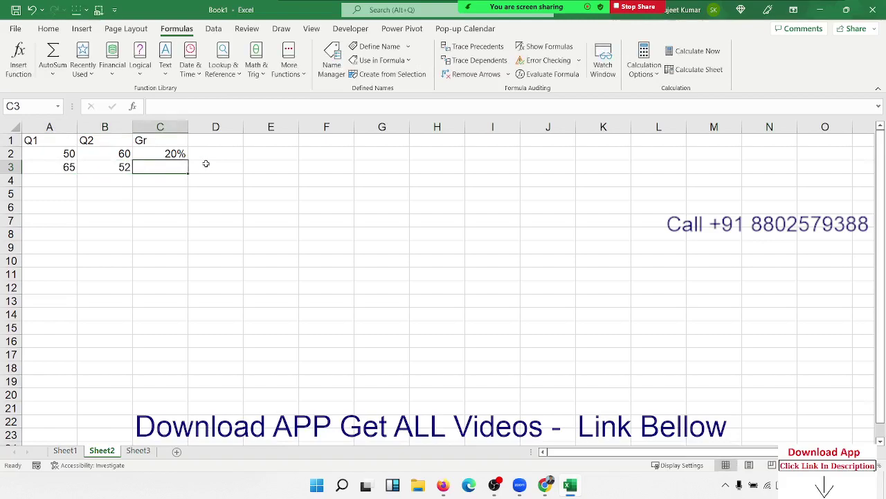
pyautogui.write('=g')
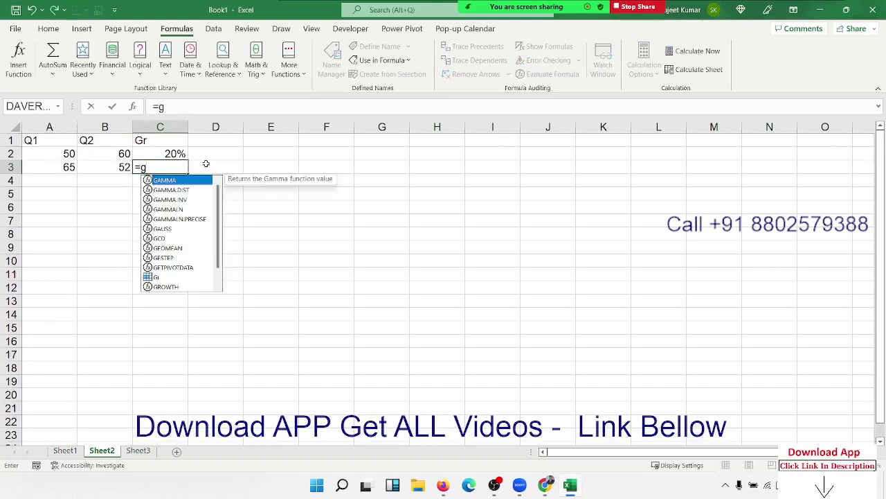
pyautogui.write('r')
pyautogui.press('Tab')
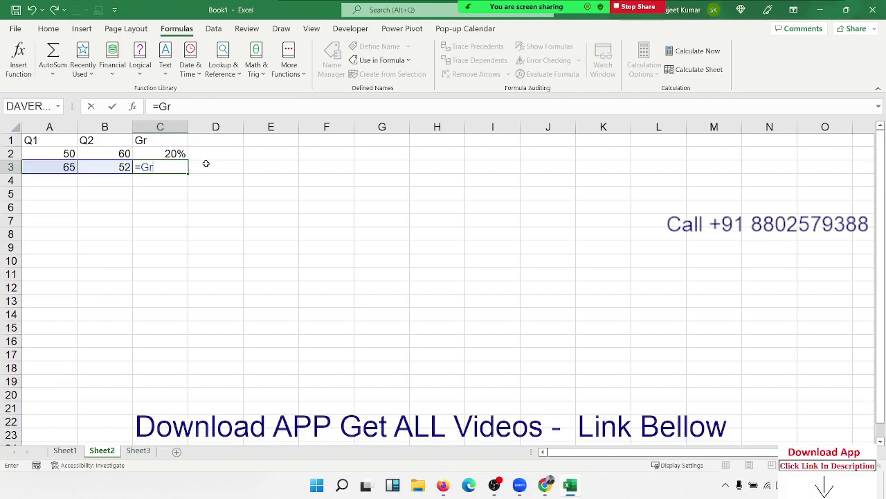
pyautogui.press('Return')
# - Enter 100 and 110 in H2:I2 and =Gr in J2
pyautogui.press('Right')
pyautogui.press('Right')
pyautogui.press('Right')
pyautogui.press('Right')
pyautogui.press('Right')
pyautogui.press('Right')
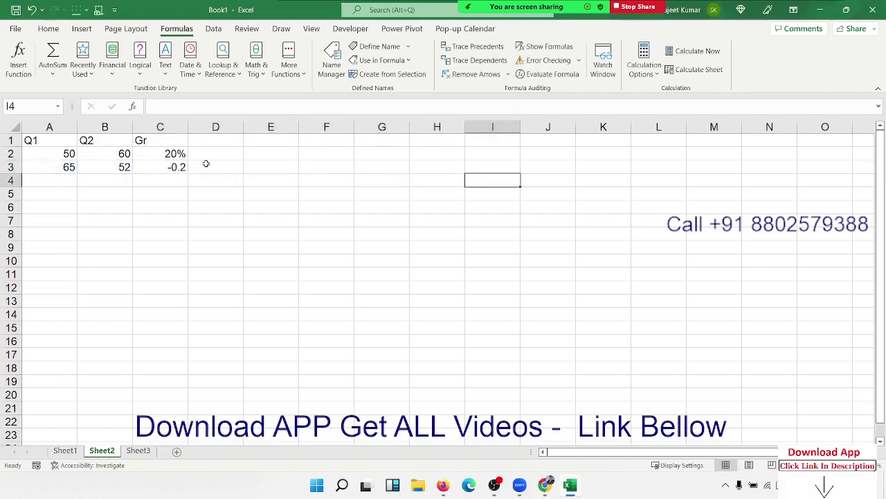
pyautogui.press('Up')
pyautogui.press('Up')
pyautogui.press('Left')
pyautogui.write('100')
pyautogui.press('Right')
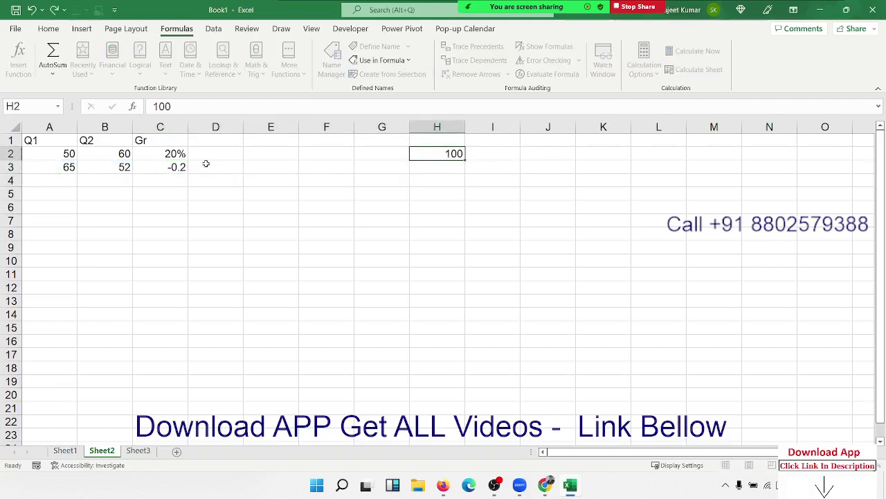
pyautogui.write('110')
pyautogui.hotkey('ctrl', 'Return')
pyautogui.press('Right')
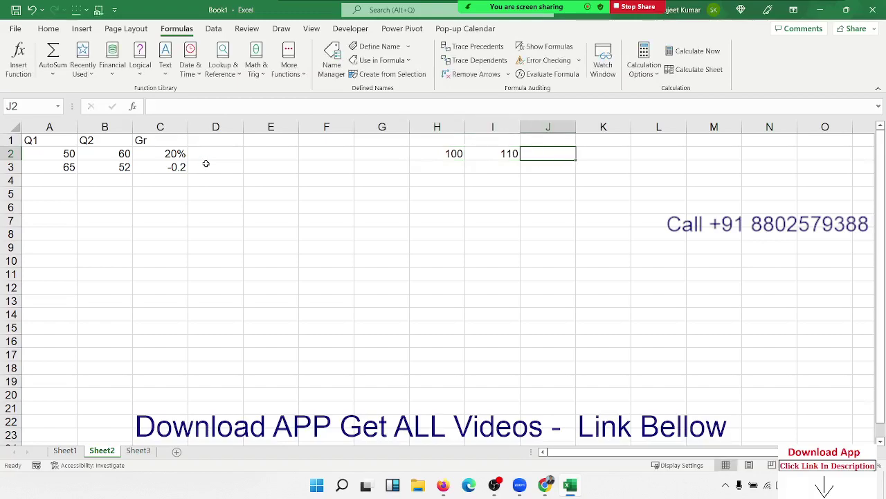
pyautogui.write('=gr')
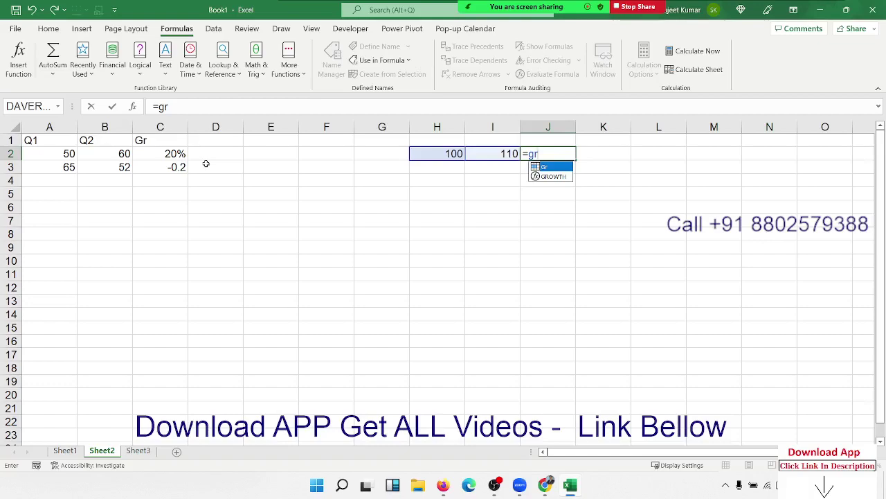
pyautogui.press('Tab')
pyautogui.press('Return')
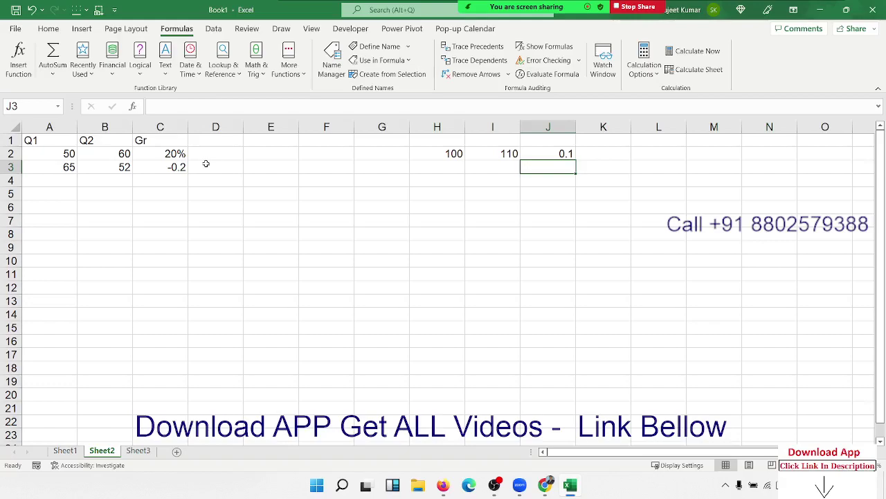
# - Apply Percent Style to J2 and C3, showing 10% and -20%
pyautogui.click(552, 154)
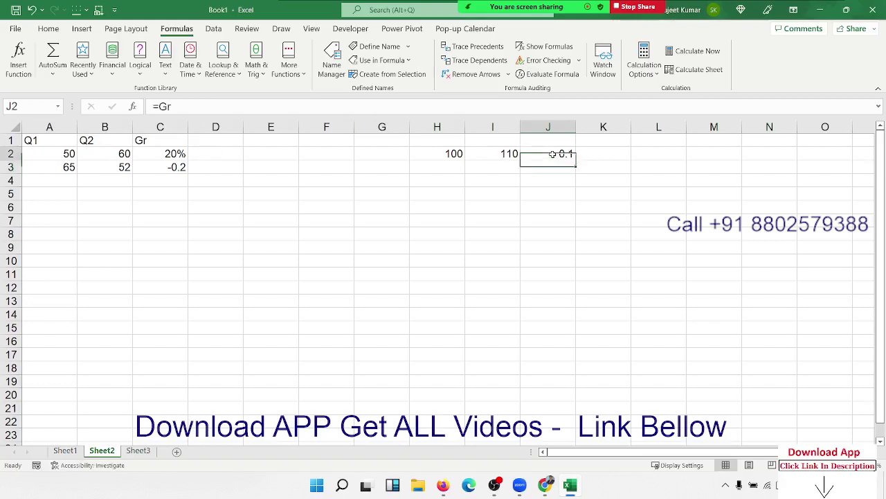
pyautogui.click(48, 29)
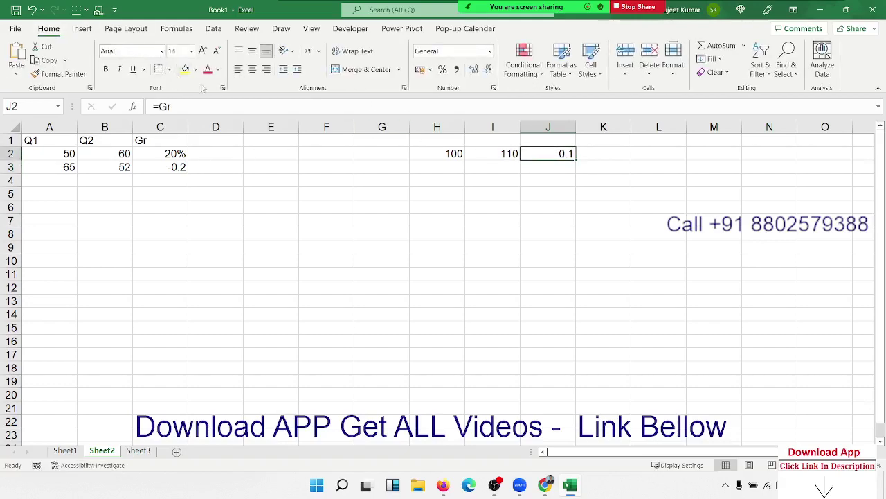
pyautogui.click(444, 70)
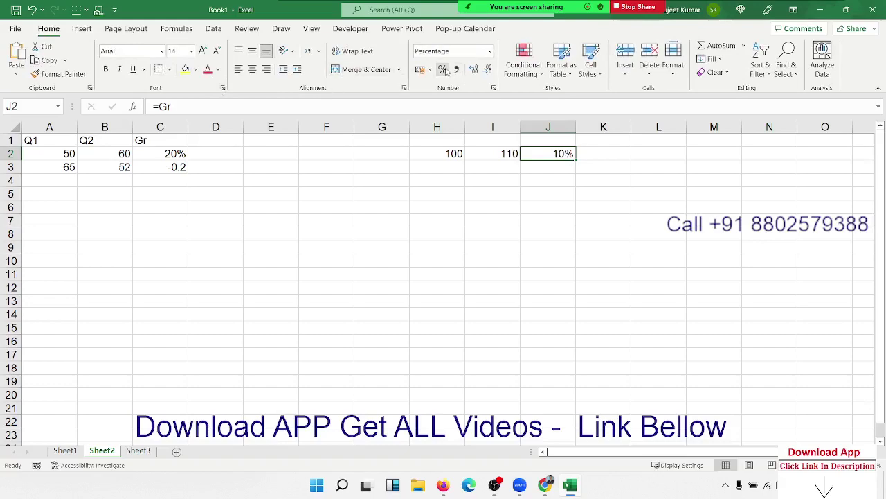
pyautogui.click(178, 171)
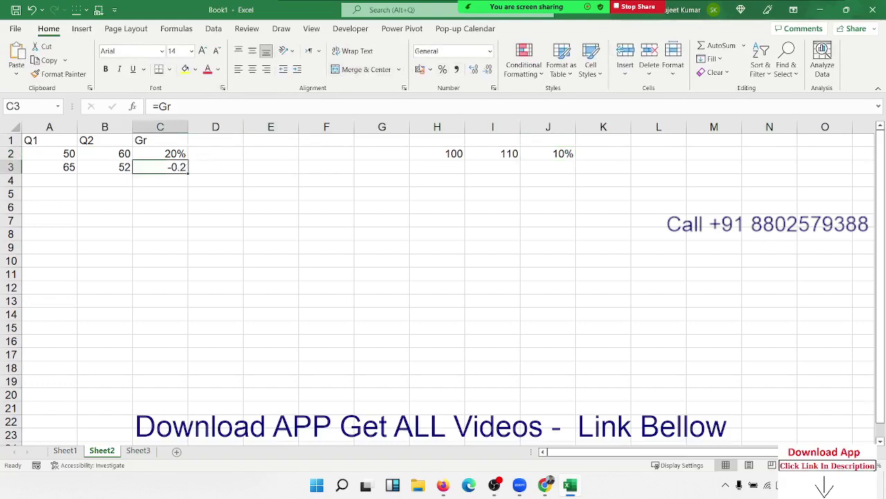
pyautogui.click(442, 70)
pyautogui.click(138, 451)
# - Type the Sales heading in A1 and enter =RANDBETWEEN(10,90) in A2
pyautogui.write('Sales')
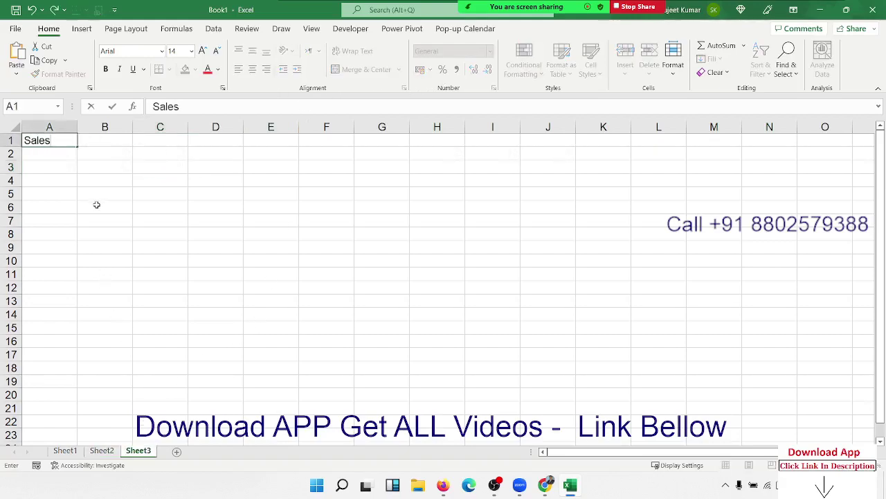
pyautogui.press('Return')
pyautogui.write('=ra')
pyautogui.press('Down')
pyautogui.press('Down')
pyautogui.press('Down')
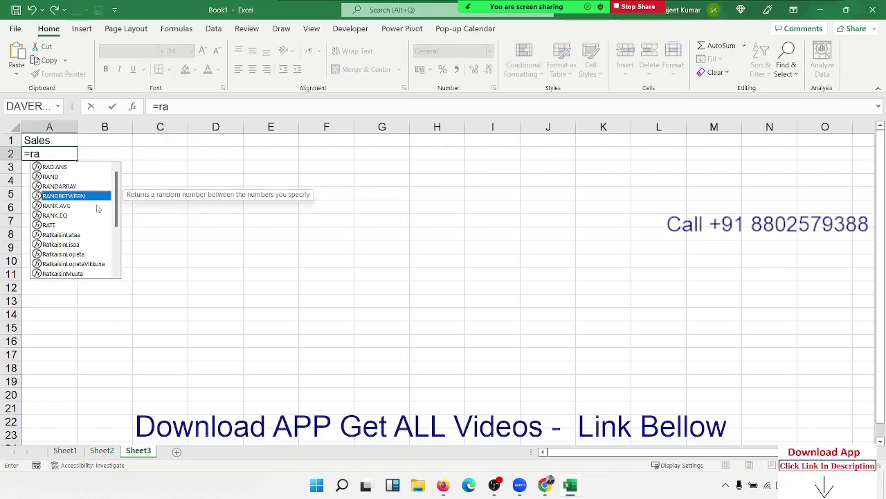
pyautogui.press('Tab')
pyautogui.write('10,9')
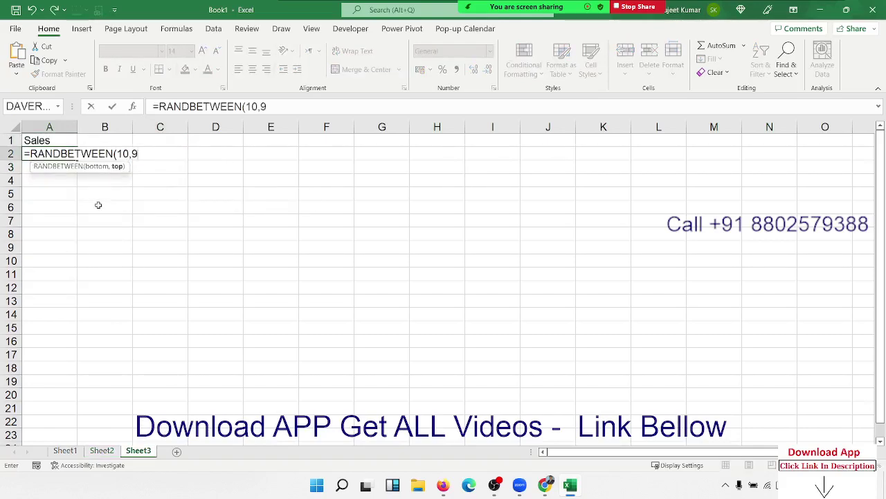
pyautogui.write('0')
pyautogui.press('Return')
# - Fill the random formula through A2:A22 and paste the results back as values
pyautogui.moveTo(52, 155); pyautogui.dragTo(50, 425)
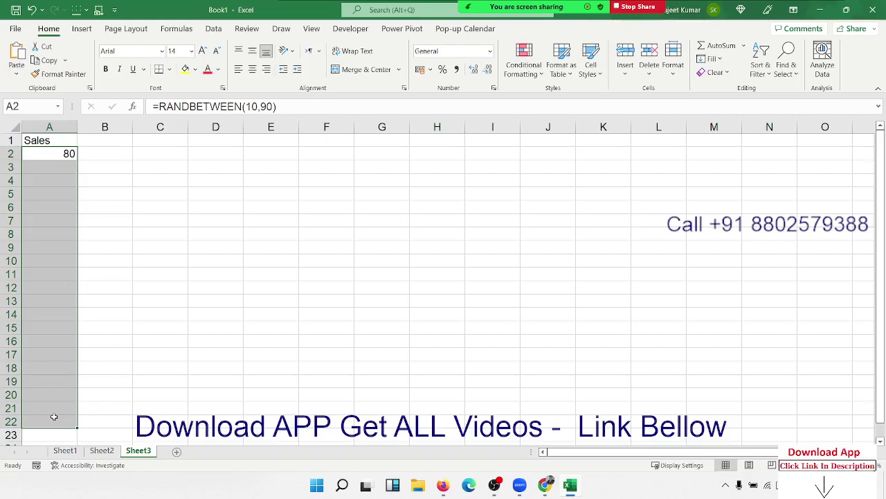
pyautogui.hotkey('ctrl', 'Return')
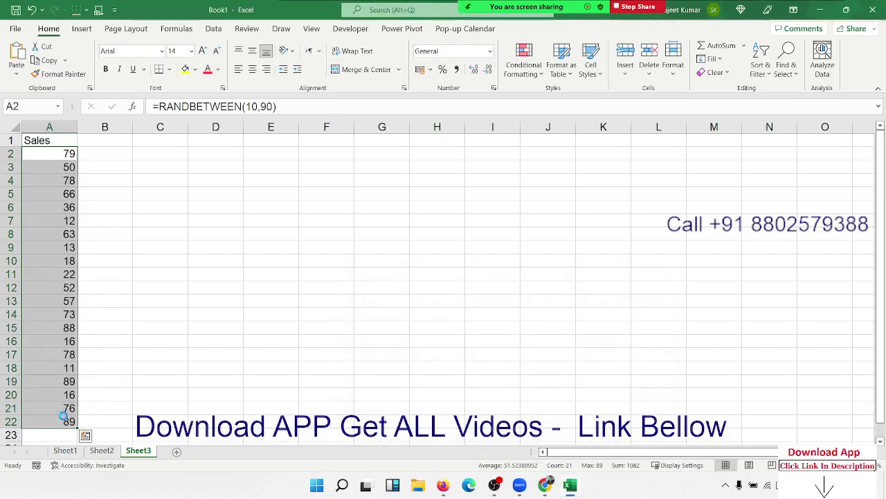
pyautogui.hotkey('ctrl', 'c')
pyautogui.click(17, 72)
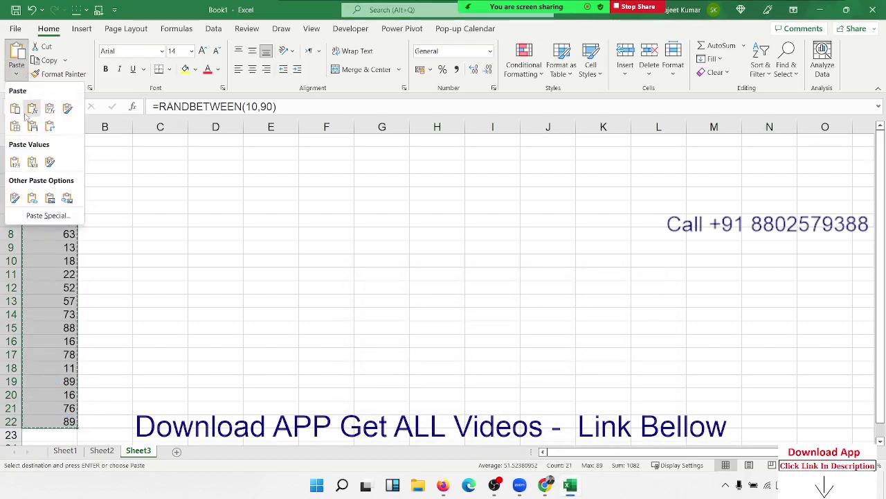
pyautogui.click(15, 164)
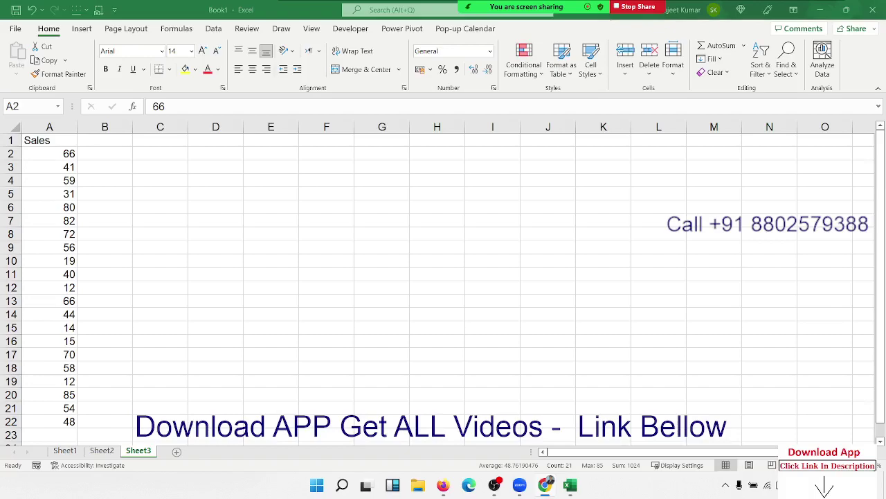
# - Enter the first two sales bands, 0-40 and 41-80, in D2 and D3
pyautogui.click(115, 157)
pyautogui.click(208, 164)
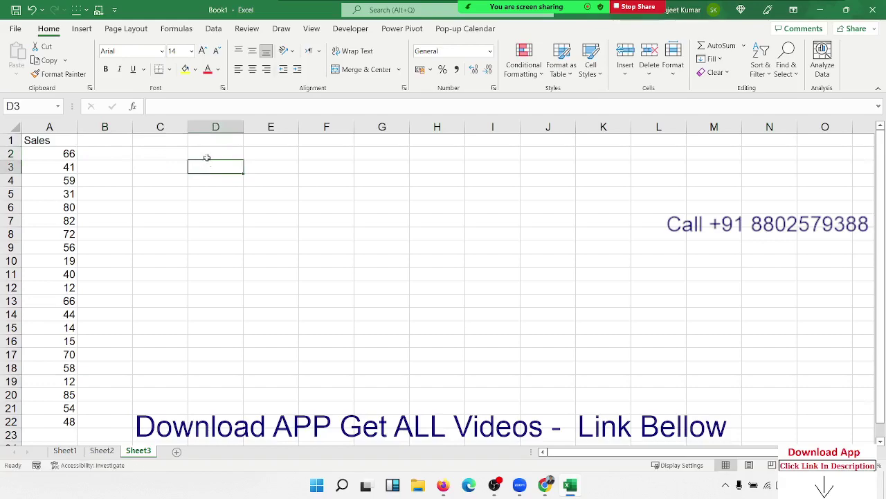
pyautogui.click(208, 155)
pyautogui.write('0-40')
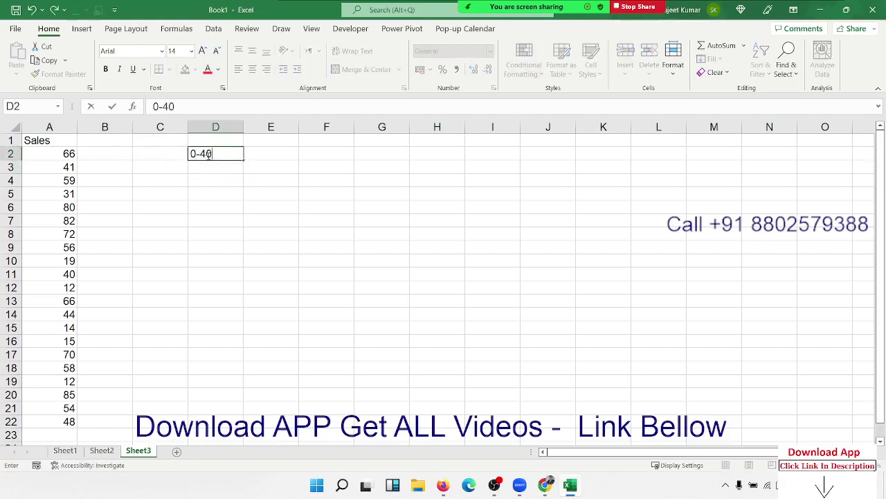
pyautogui.press('Return')
pyautogui.write('41-')
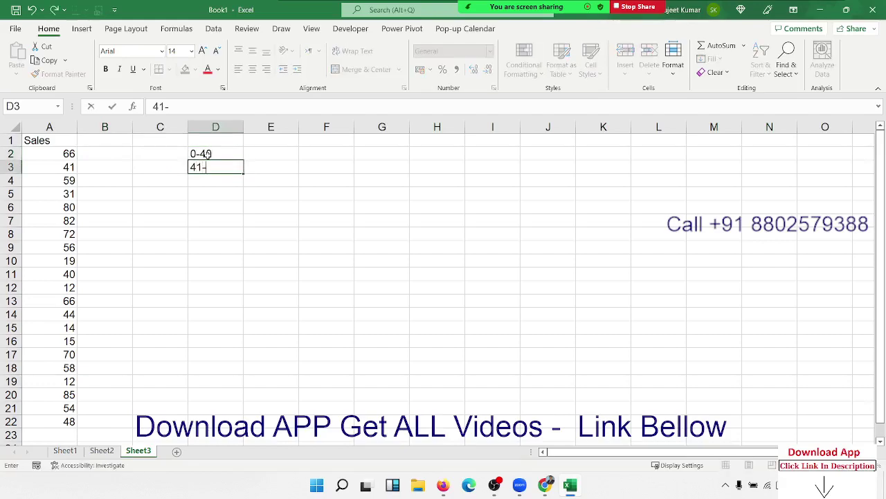
pyautogui.write('80')
pyautogui.press('Return')
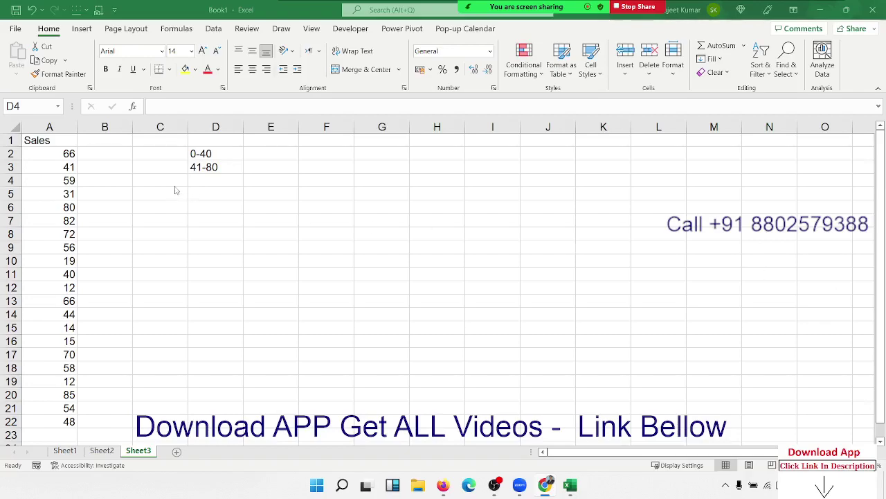
# - Enter the remaining bands 81-100 and >100 in D4 and D5
pyautogui.click(216, 181)
pyautogui.write('81')
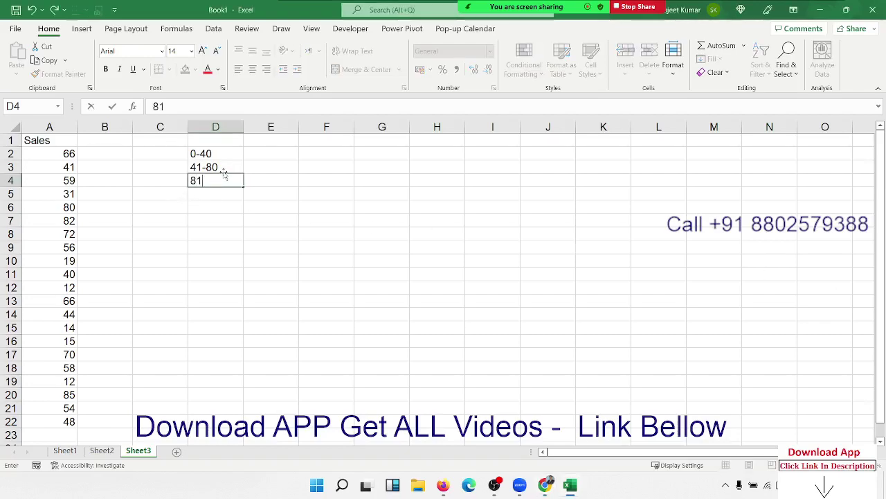
pyautogui.write('-100')
pyautogui.press('Return')
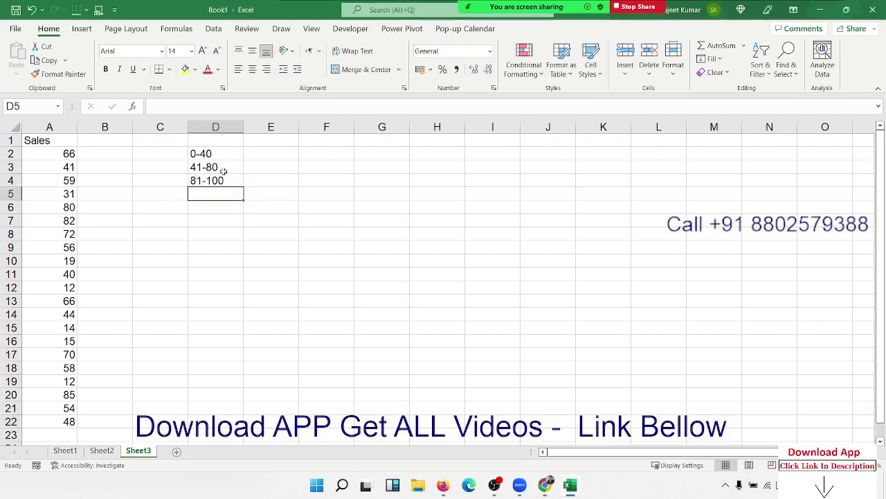
pyautogui.write('>100')
pyautogui.press('Left')
pyautogui.press('Left')
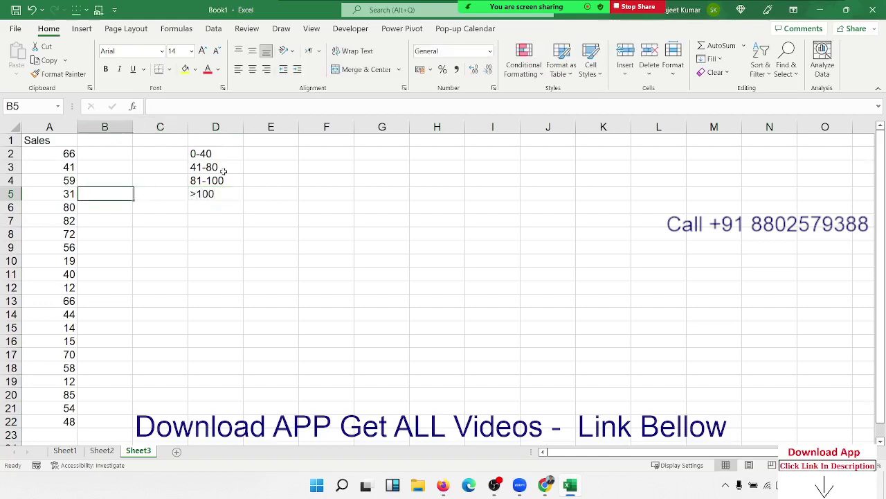
pyautogui.press('Up')
pyautogui.press('Up')
pyautogui.press('Up')
# - Start B2's nested IF: sales <=40 give 500, then <=80 give 1000
pyautogui.write('=if')
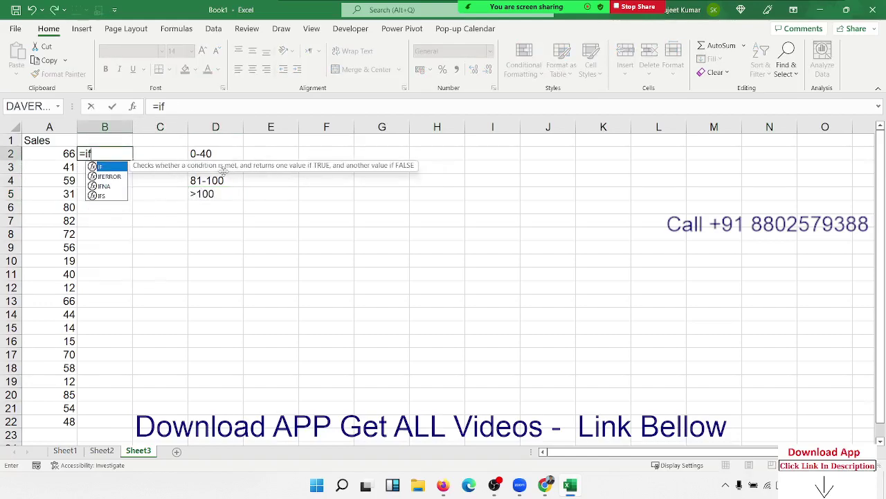
pyautogui.write('(')
pyautogui.press('Left')
pyautogui.write('<')
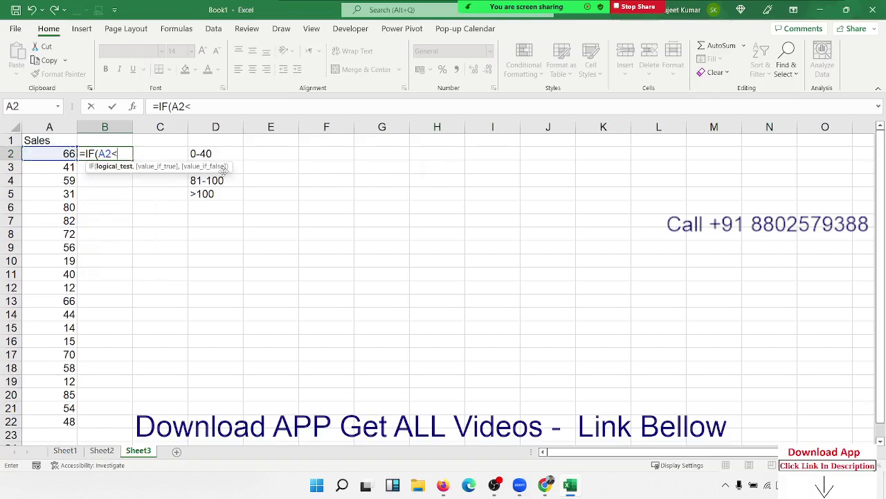
pyautogui.write('=40,')
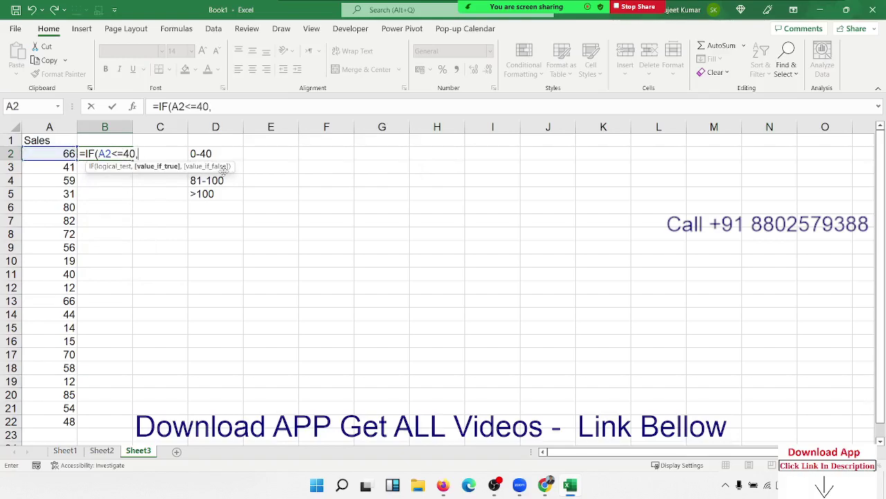
pyautogui.write('500')
pyautogui.write(',if')
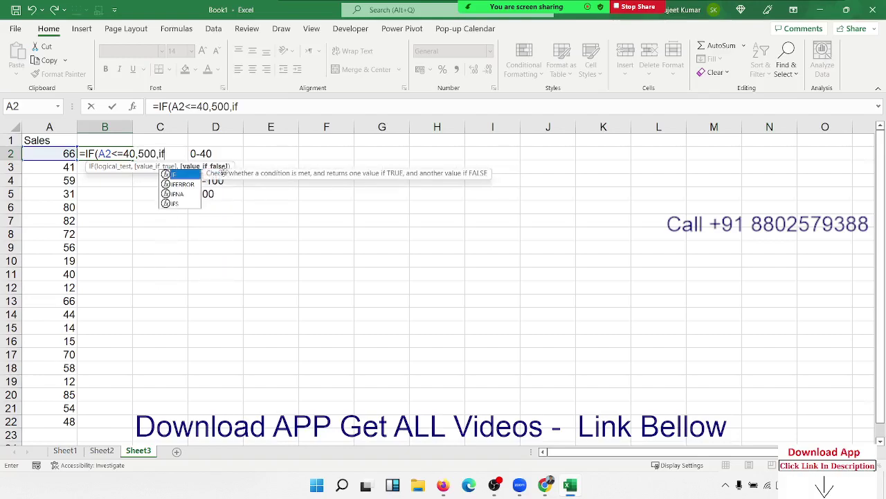
pyautogui.press('Tab')
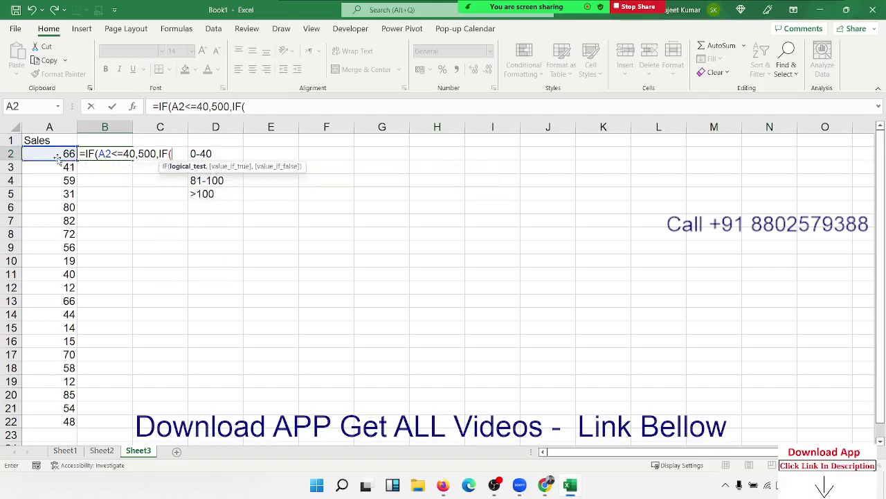
pyautogui.click(55, 144)
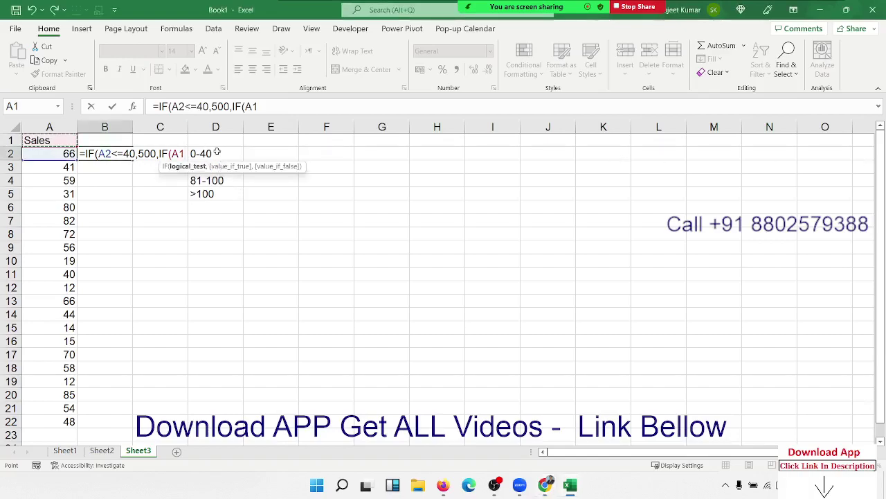
pyautogui.write('<=')
pyautogui.write('40,')
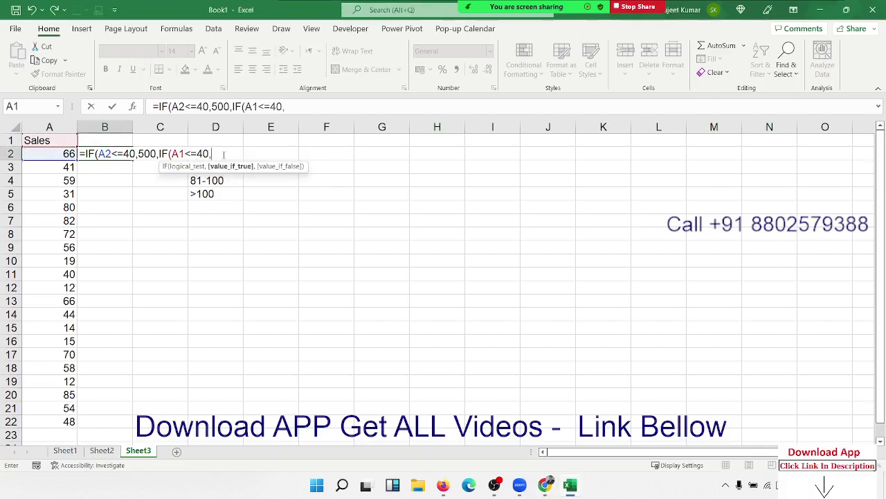
pyautogui.write('5')
pyautogui.press('BackSpace')
pyautogui.write('1')
pyautogui.write('000')
pyautogui.click(208, 154)
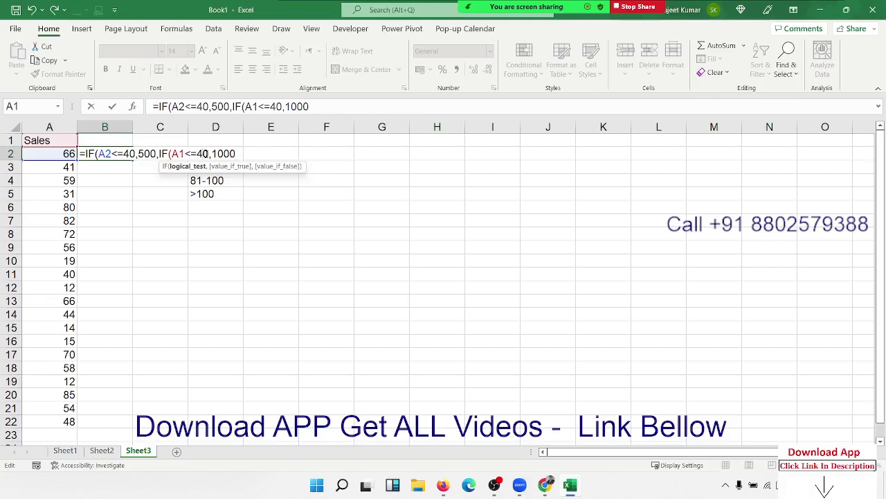
pyautogui.press('BackSpace')
pyautogui.write('8')
# - Add the A2<=100 → 1000 and A2>100 → 2000 conditions, accepting Excel's closing-parenthesis fix
pyautogui.click(238, 154)
pyautogui.write(',I')
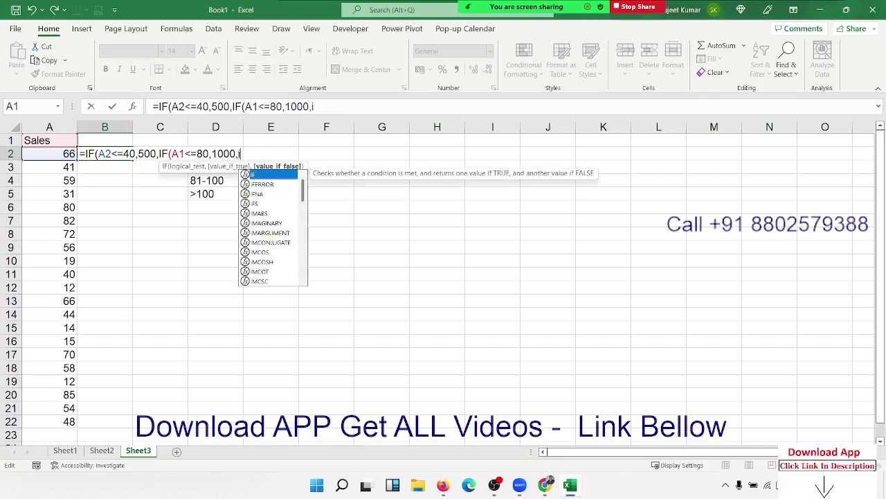
pyautogui.write('F(')
pyautogui.click(66, 153)
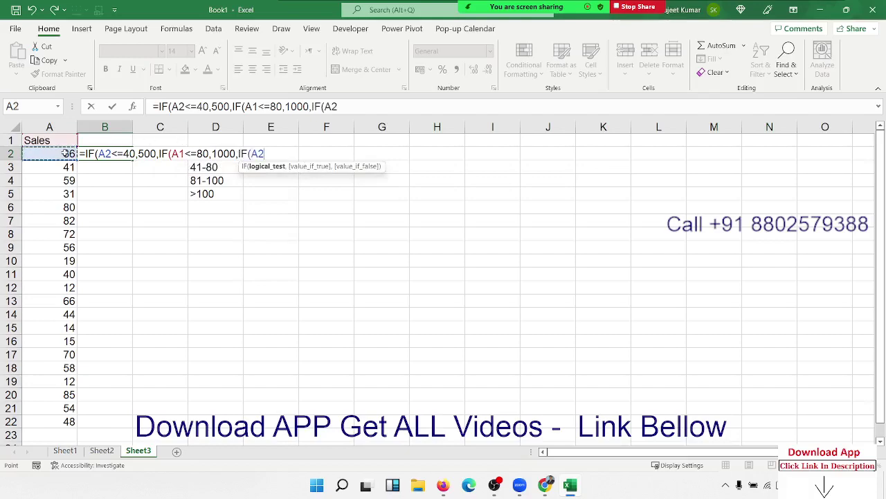
pyautogui.write('<=')
pyautogui.write('10')
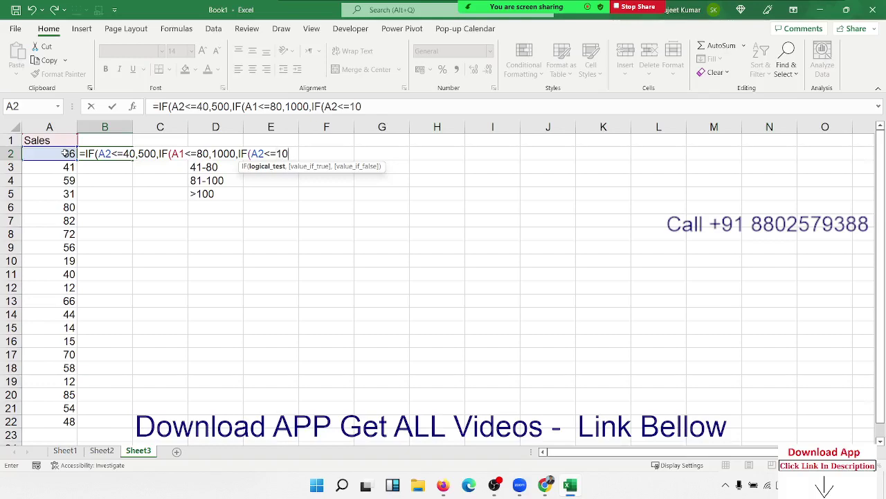
pyautogui.write('0,100')
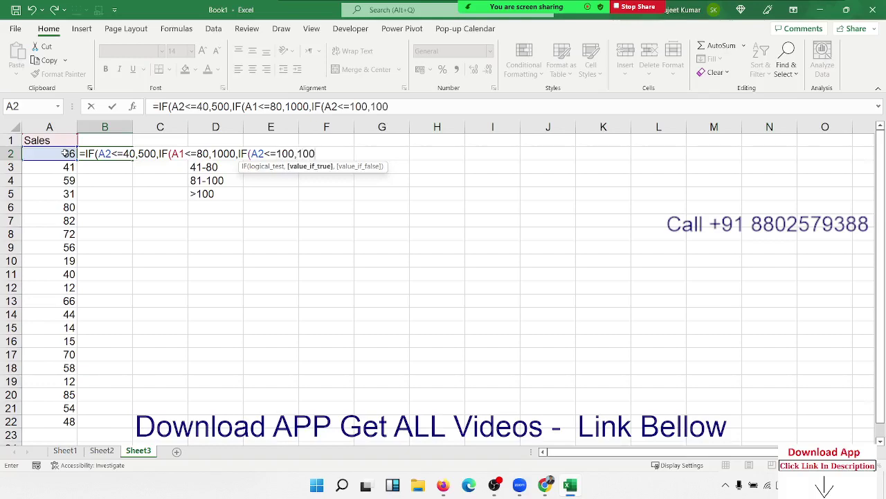
pyautogui.write('0,I')
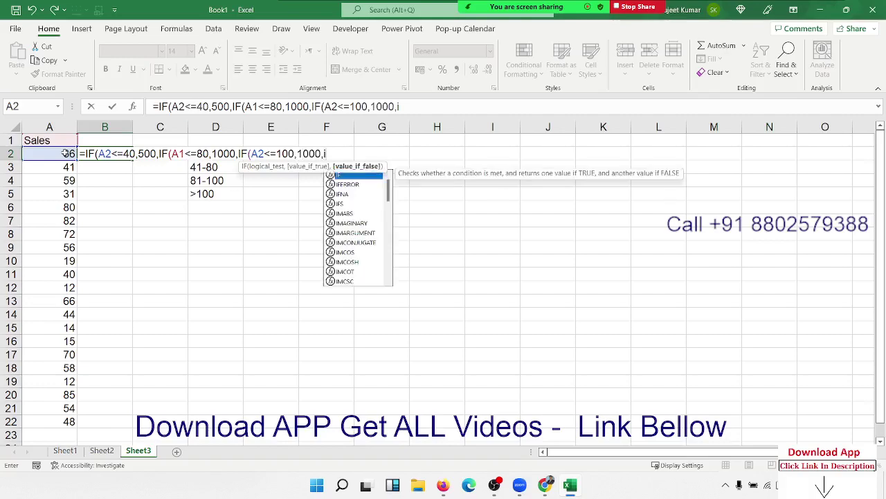
pyautogui.write('F(')
pyautogui.click(66, 153)
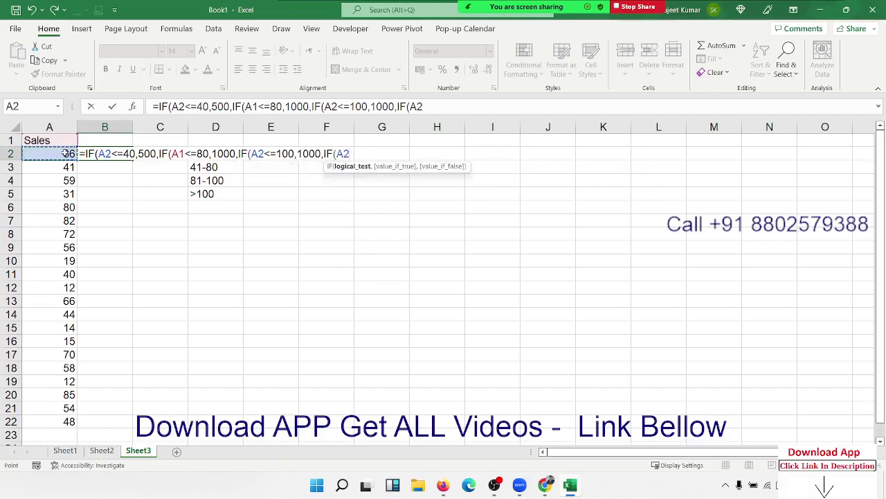
pyautogui.write('<=')
pyautogui.press('BackSpace')
pyautogui.press('BackSpace')
pyautogui.press('BackSpace')
pyautogui.write('2')
pyautogui.write('>100')
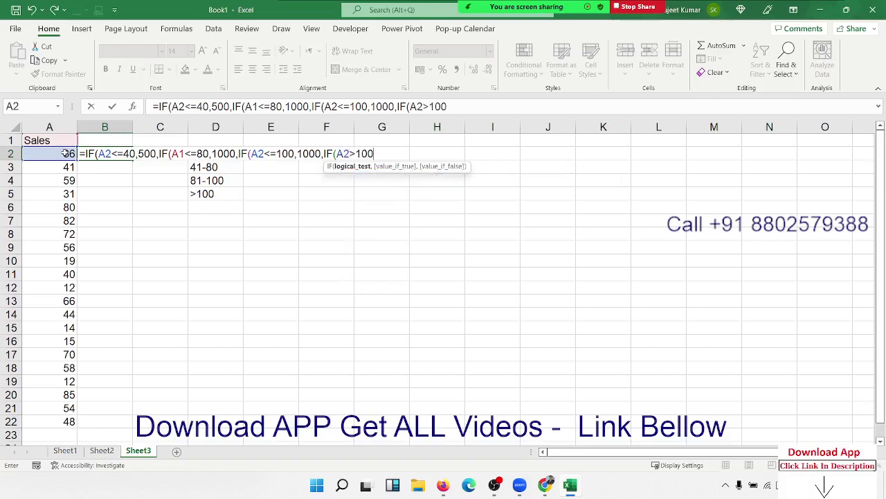
pyautogui.write(',')
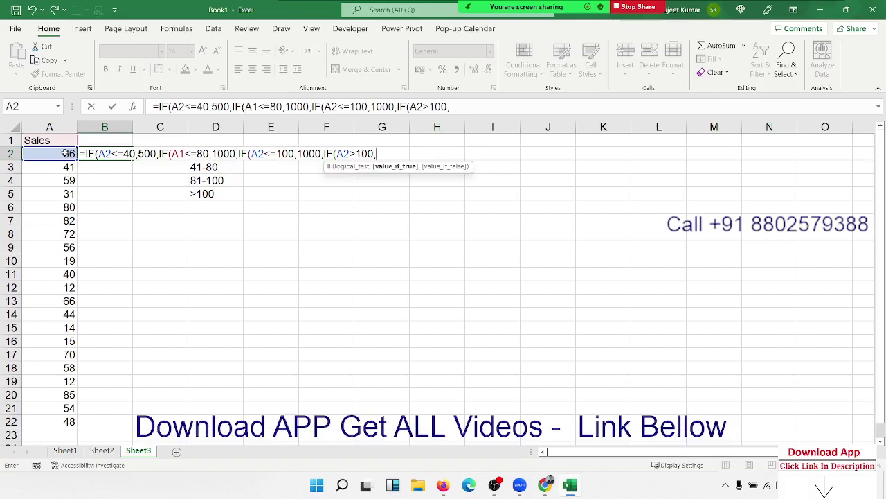
pyautogui.write('2000')
pyautogui.press('Return')
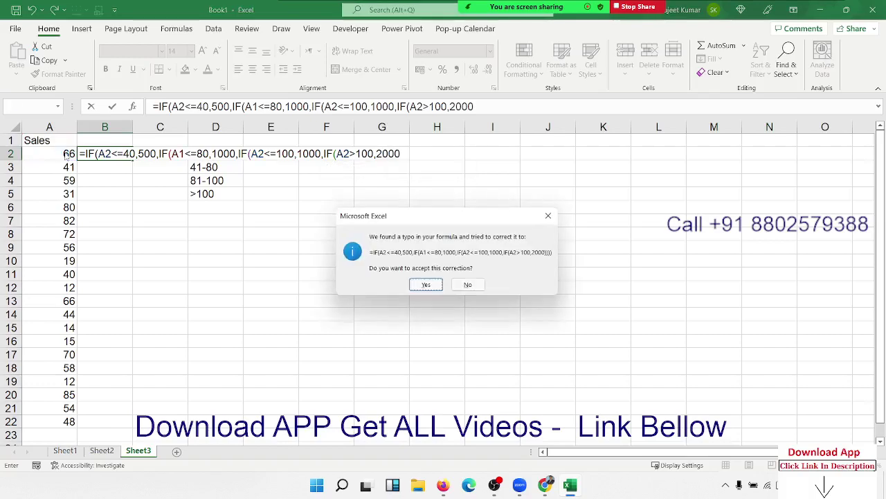
pyautogui.press('Return')
pyautogui.press('Up')
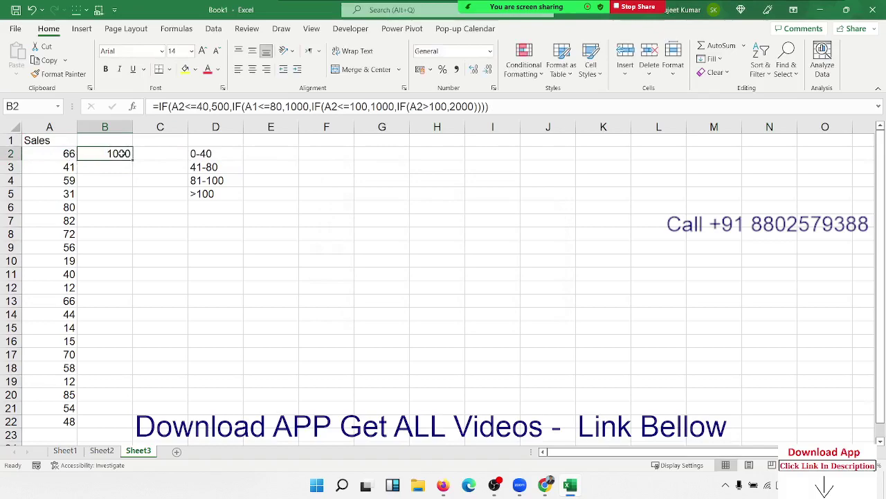
pyautogui.doubleClick(122, 154)
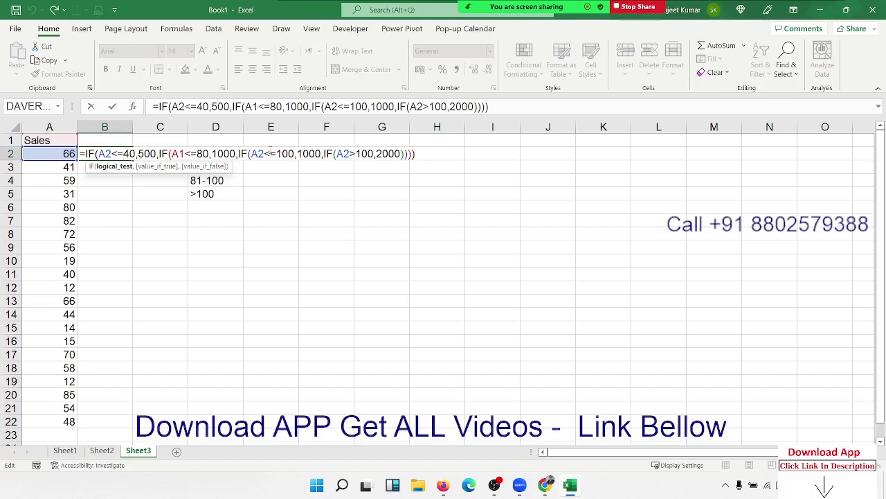
pyautogui.press('Return')
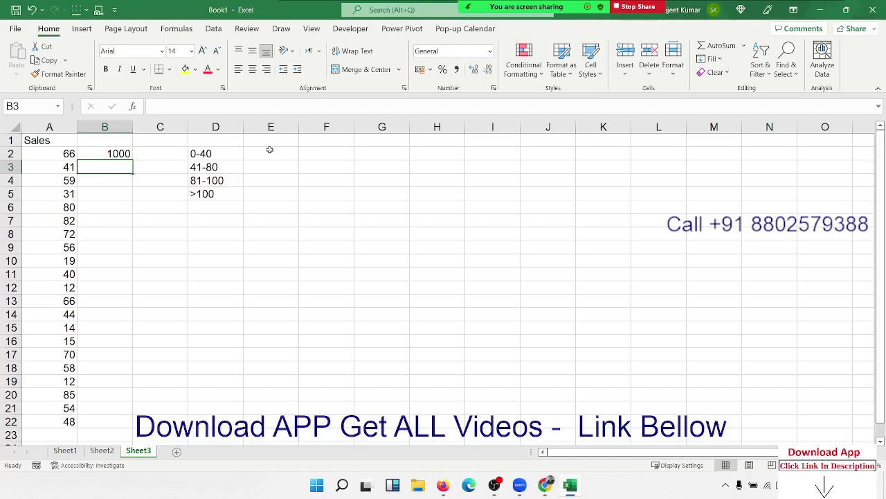
pyautogui.click(105, 157)
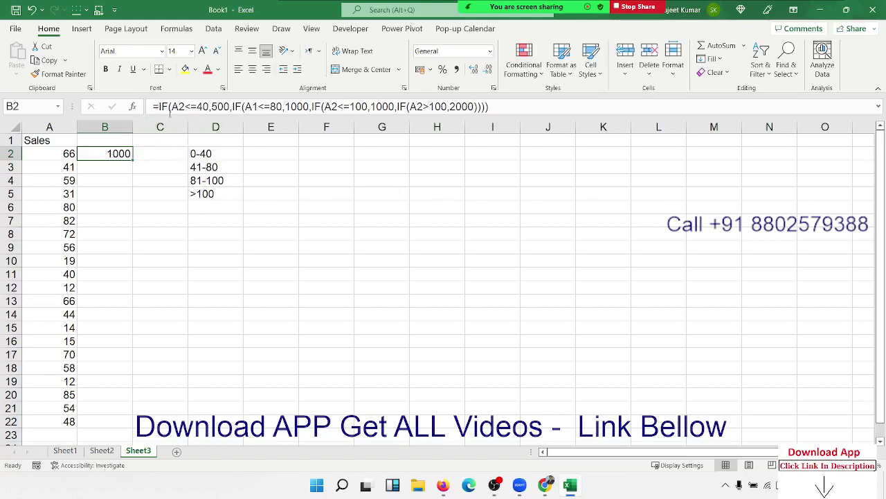
pyautogui.moveTo(159, 106); pyautogui.dragTo(544, 121)
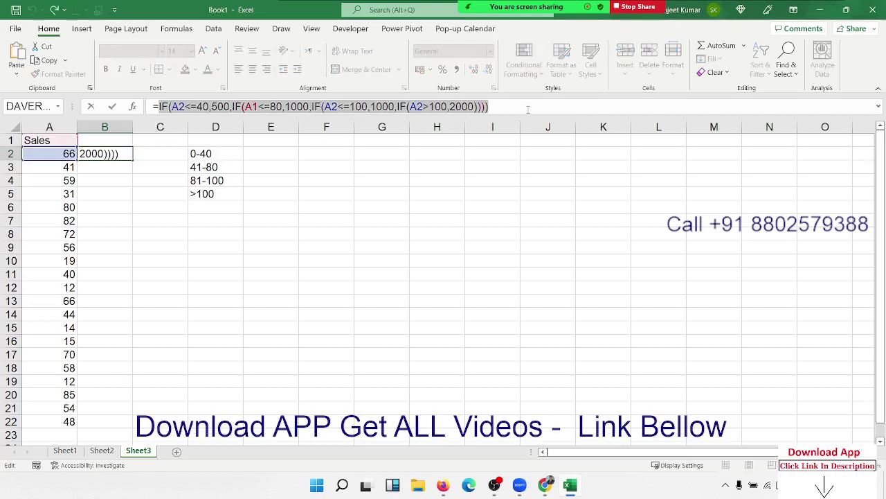
pyautogui.moveTo(528, 108); pyautogui.dragTo(153, 108)
pyautogui.press('Escape')
pyautogui.hotkey('ctrl', 'v')
pyautogui.click(106, 153)
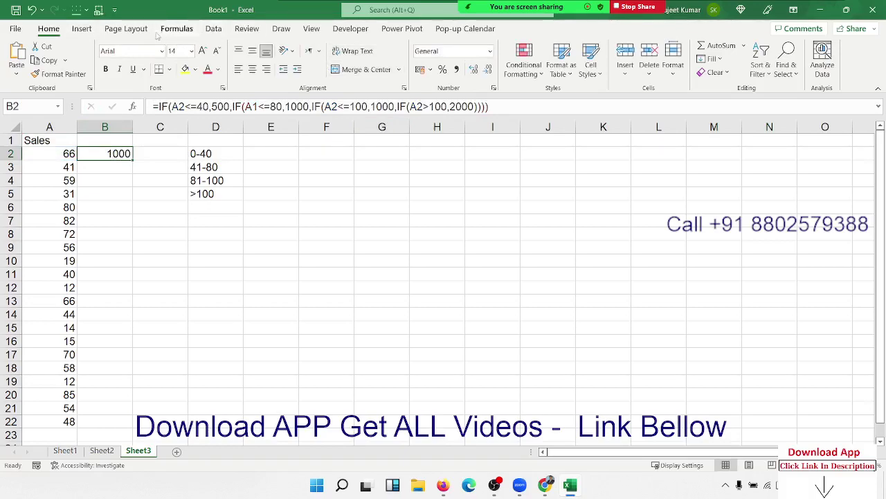
# - Define a new name INC that refers to the pasted nested IF formula
pyautogui.click(176, 28)
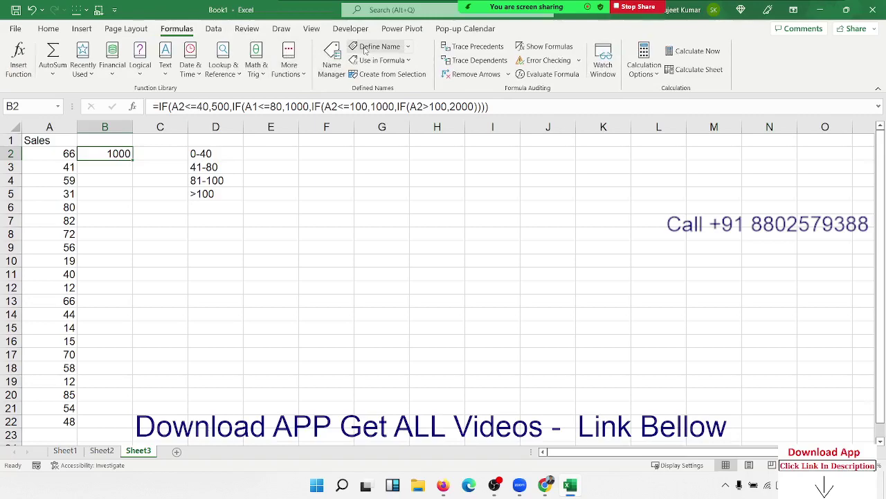
pyautogui.click(365, 47)
pyautogui.write('INC')
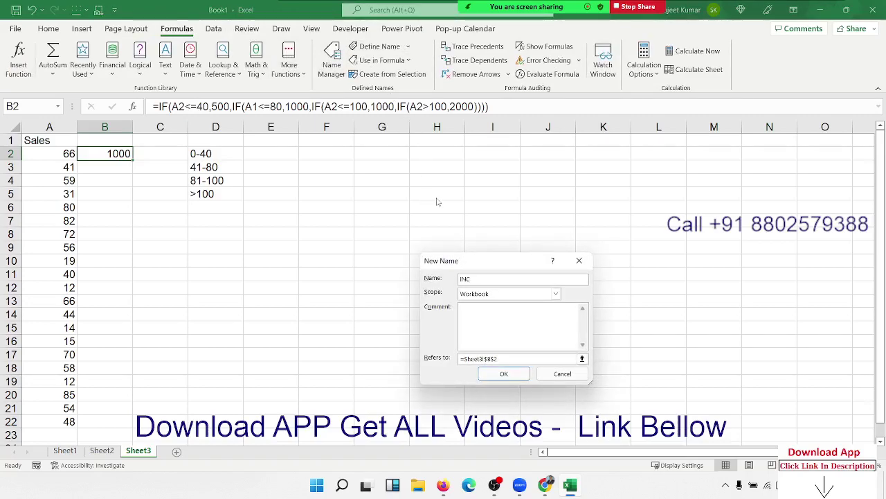
pyautogui.click(504, 359)
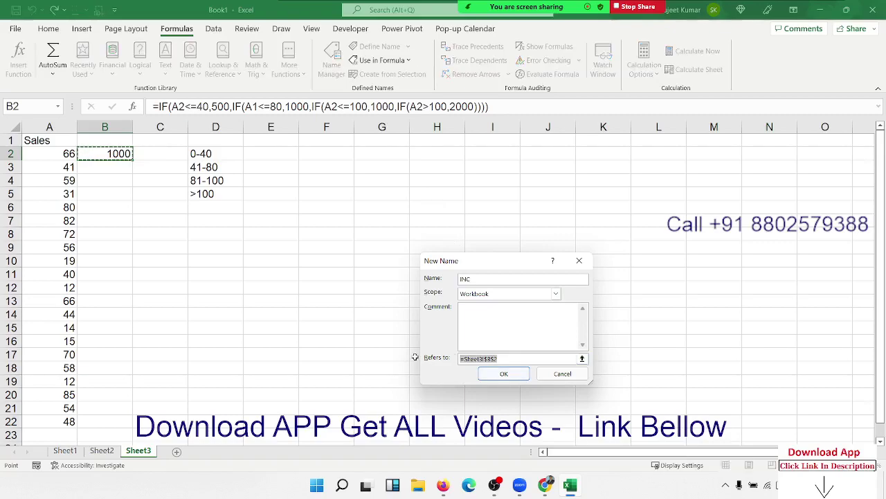
pyautogui.hotkey('ctrl', 'v')
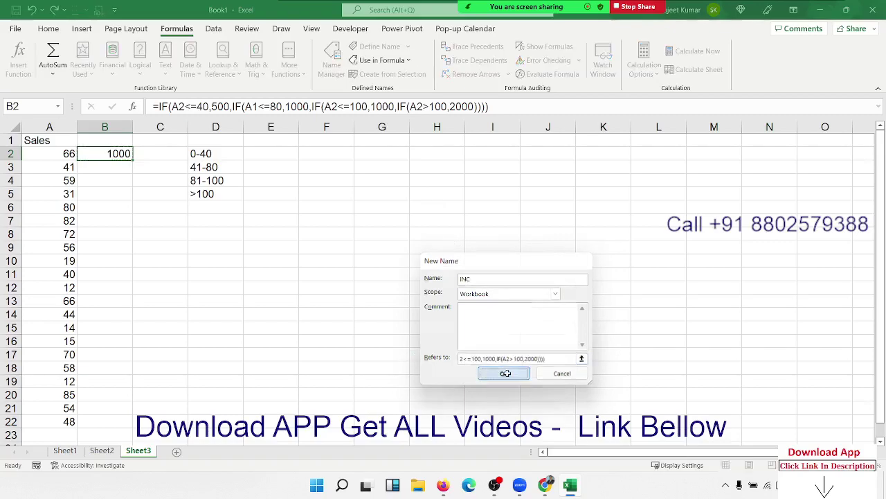
pyautogui.click(507, 374)
# - Enter =INC in B3 and check its formula
pyautogui.press('Down')
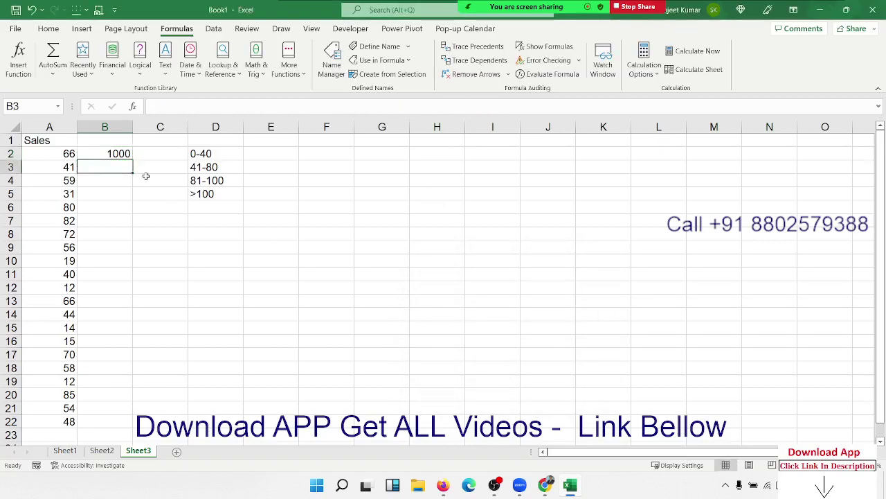
pyautogui.write('=inc')
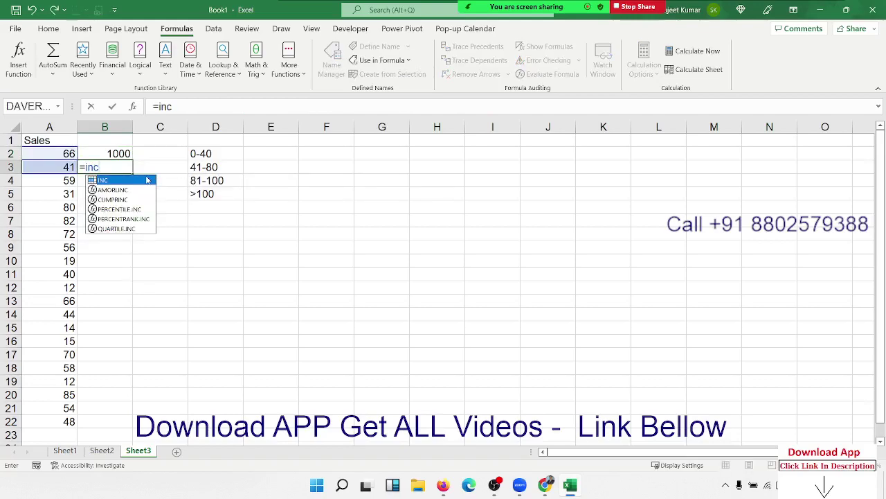
pyautogui.doubleClick(147, 180)
pyautogui.hotkey('ctrl', 'Return')
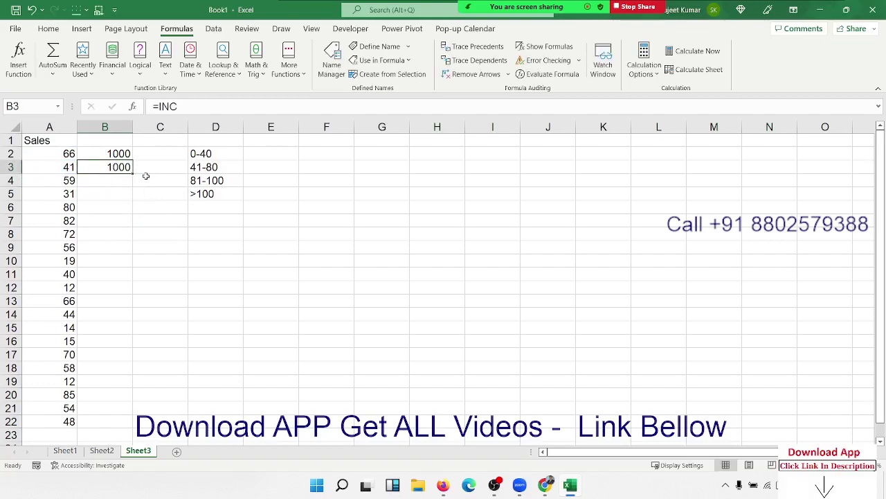
pyautogui.press('F2')
pyautogui.press('Escape')
pyautogui.press('Up')
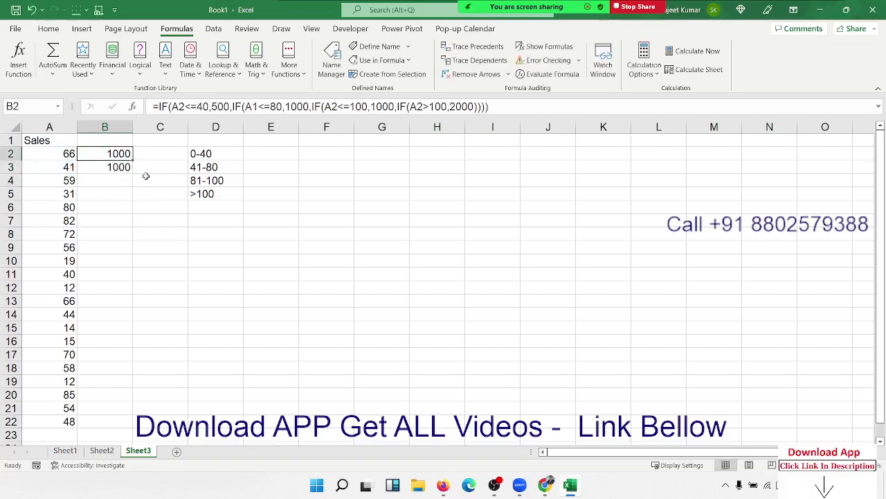
# - Change A1<=80 to A2<=80 in B2's formula
pyautogui.click(191, 107)
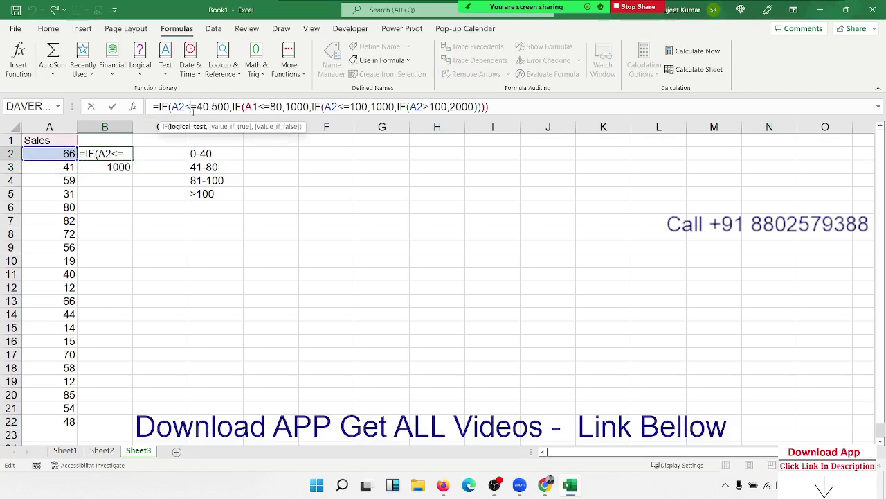
pyautogui.click(255, 107)
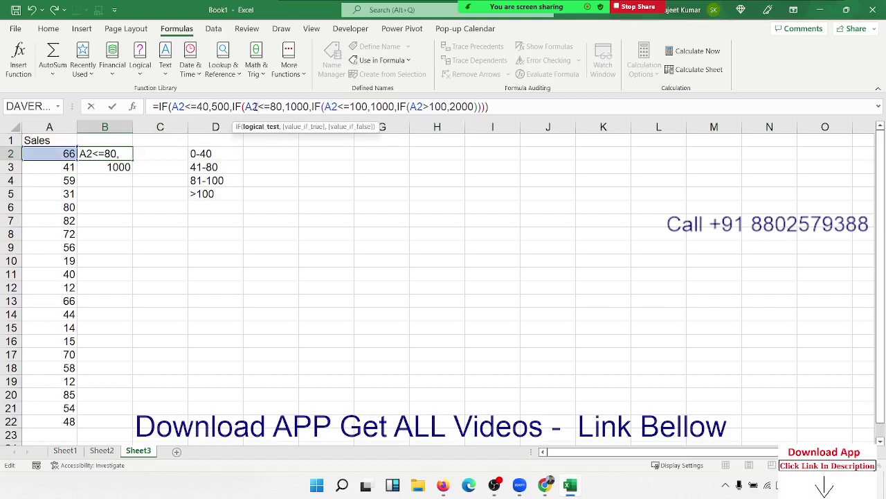
pyautogui.press('Return')
pyautogui.press('Up')
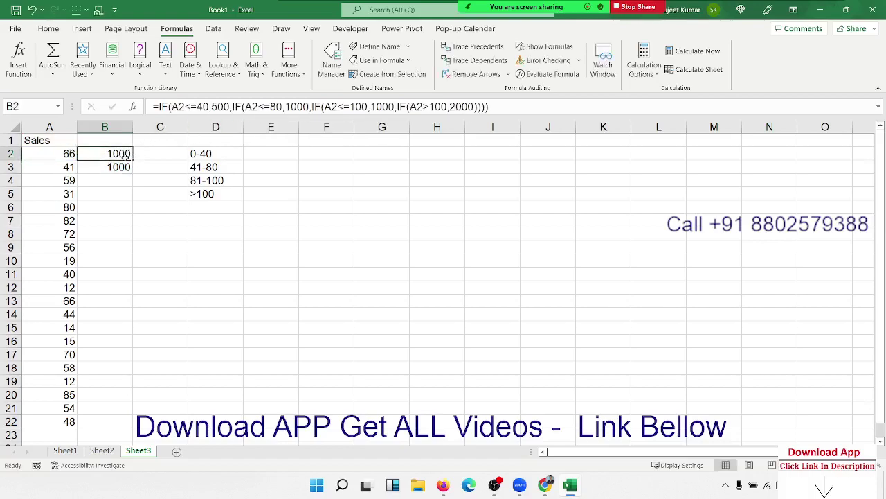
# - In Name Manager, edit INC's definition so its second condition tests A2<=80
pyautogui.click(332, 59)
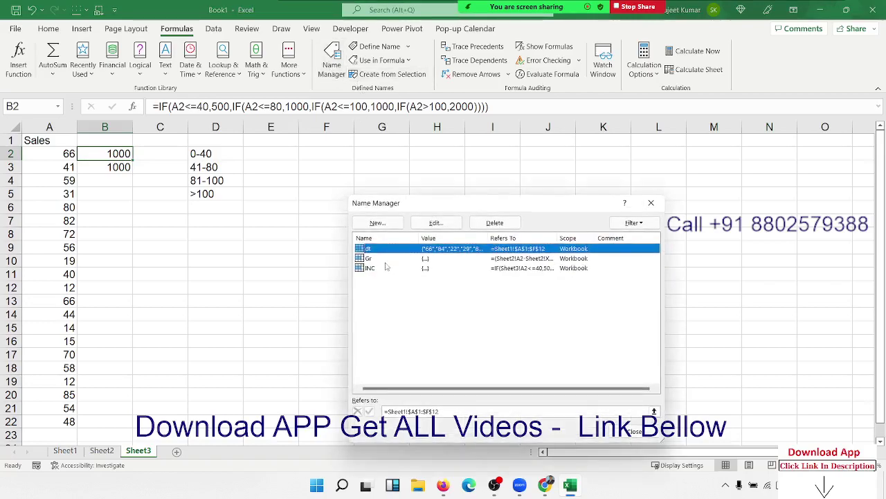
pyautogui.click(385, 270)
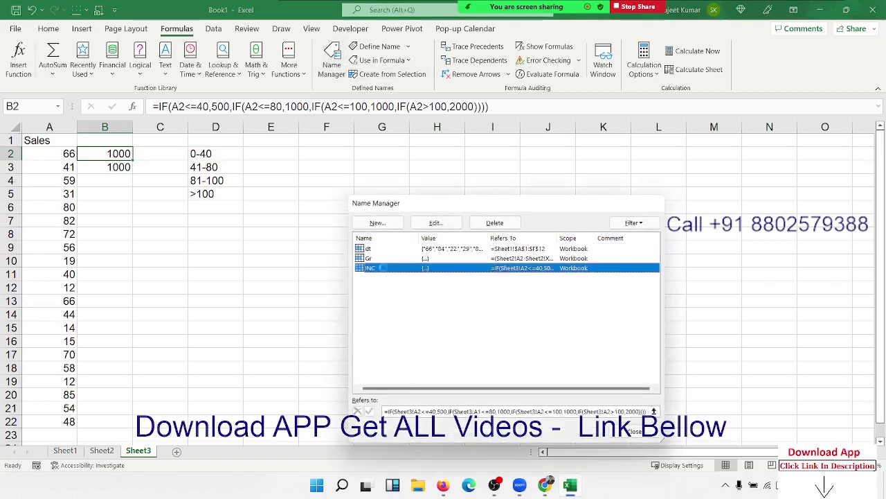
pyautogui.doubleClick(385, 270)
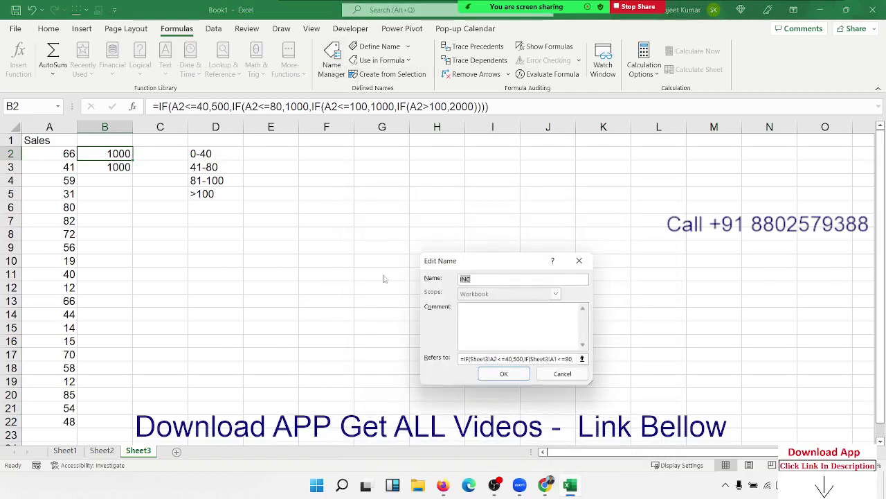
pyautogui.click(554, 359)
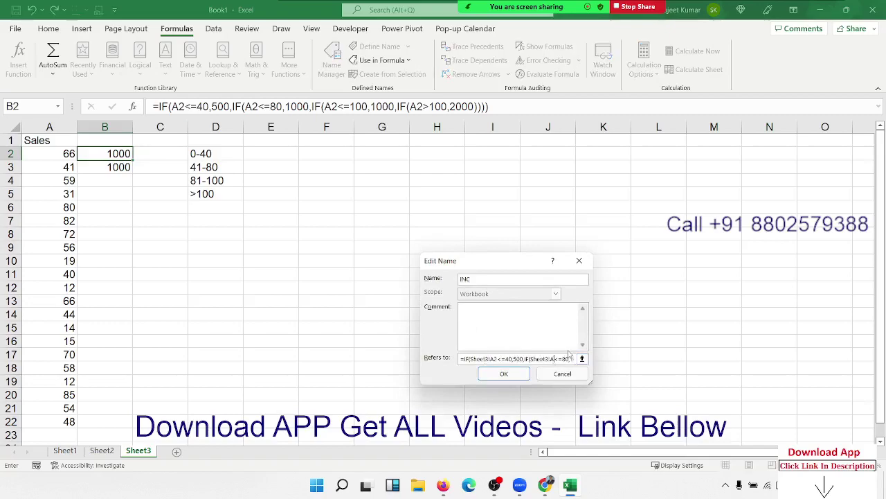
pyautogui.click(499, 374)
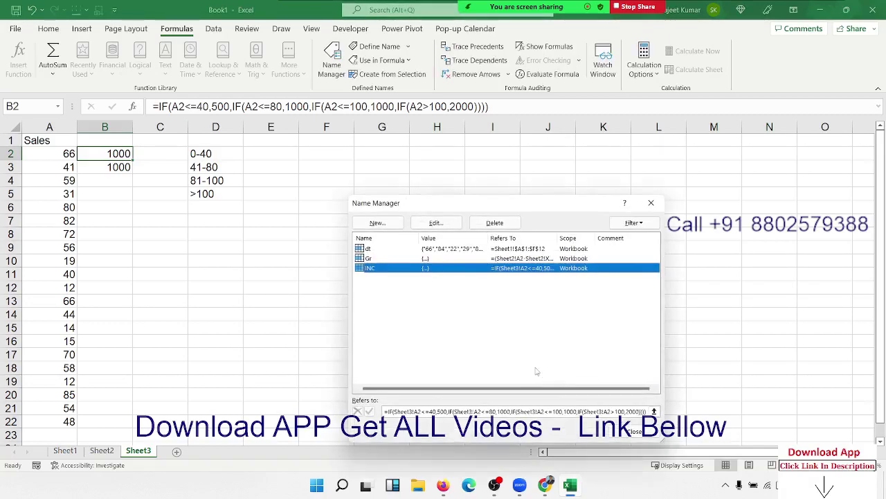
pyautogui.click(636, 431)
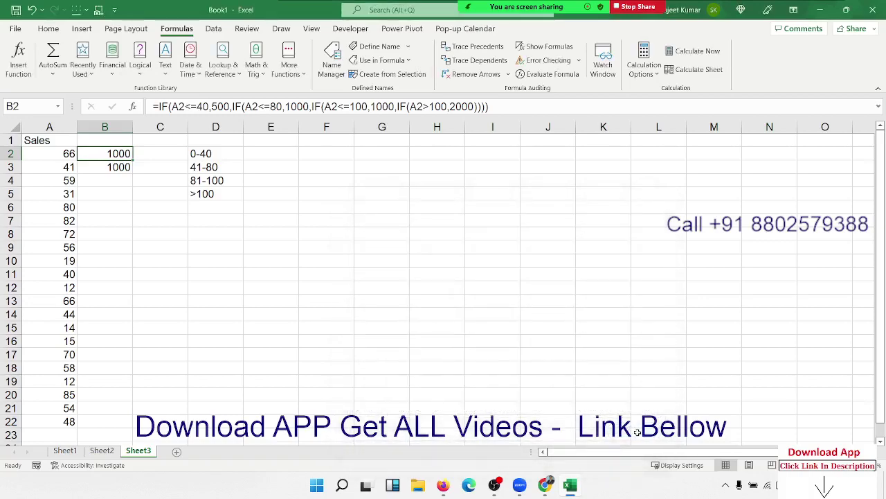
pyautogui.click(97, 168)
pyautogui.write('=INC')
# - Fill =INC down column B from B3, re-entering B4 as =INC, then insert Sheet4
pyautogui.doubleClick(99, 168)
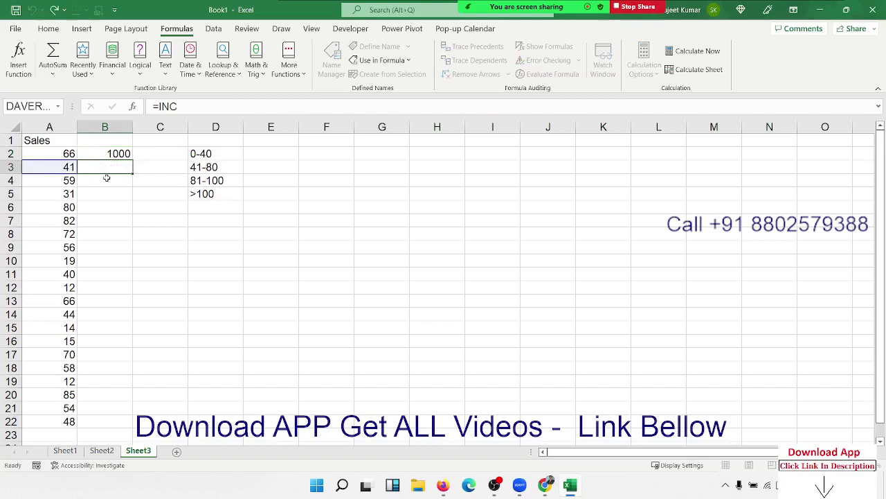
pyautogui.hotkey('ctrl', 'Return')
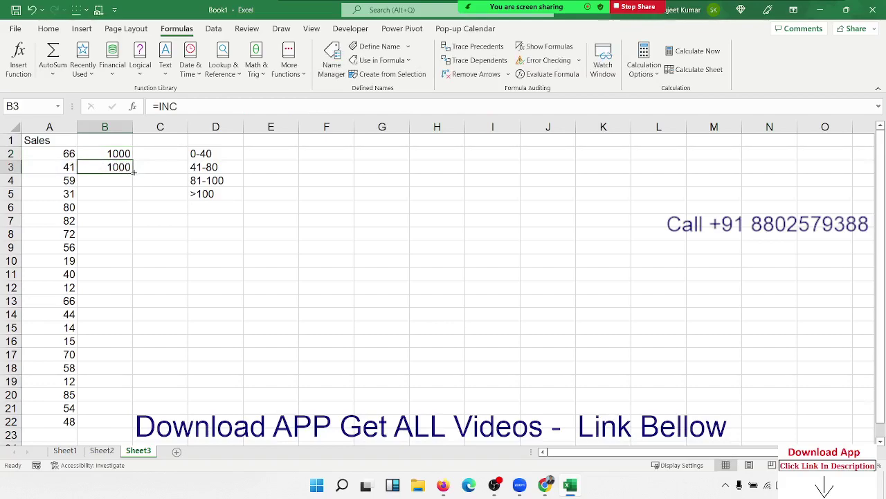
pyautogui.doubleClick(133, 173)
pyautogui.click(115, 182)
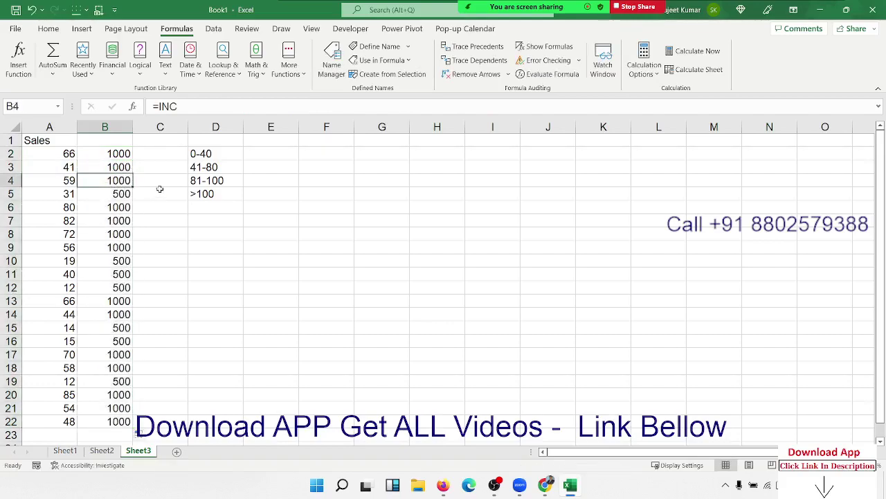
pyautogui.press('Delete')
pyautogui.write('=i')
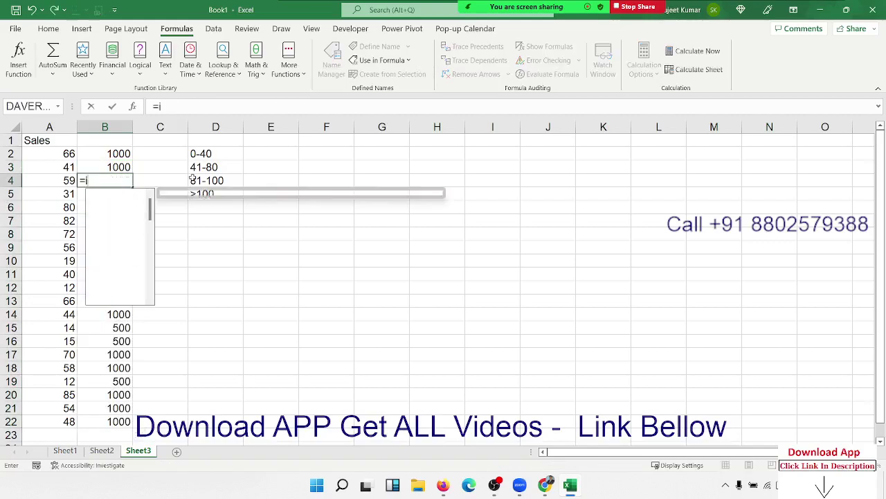
pyautogui.write('n')
pyautogui.press('Tab')
pyautogui.press('Return')
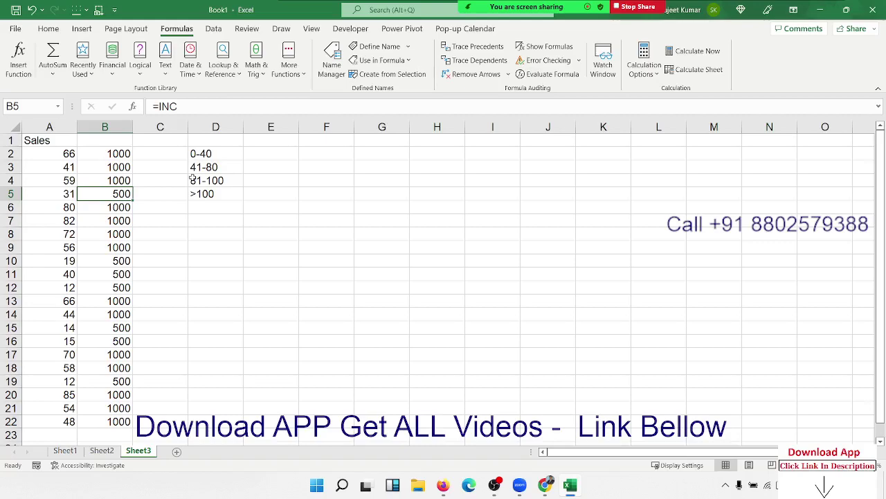
pyautogui.click(177, 452)
# - On Sheet4, label cell A6 as MRP
pyautogui.click(80, 205)
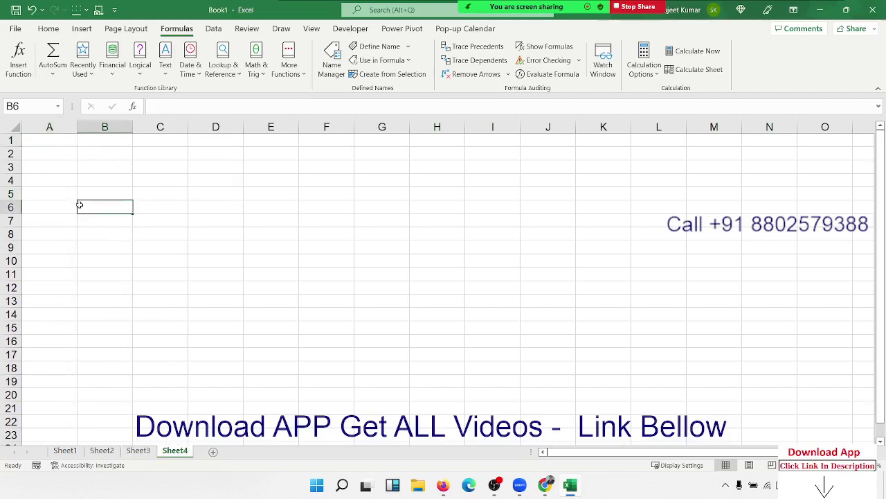
pyautogui.write('Q')
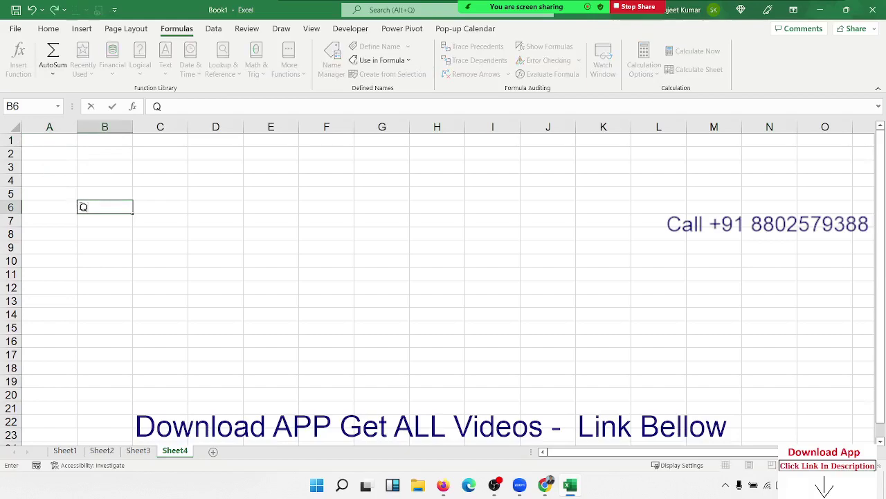
pyautogui.press('Escape')
pyautogui.press('Left')
pyautogui.write('MRP')
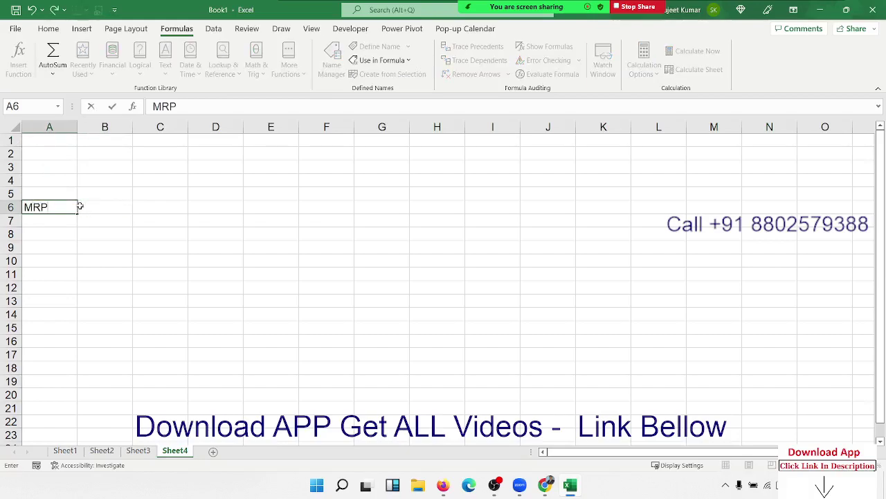
pyautogui.press('Tab')
pyautogui.write('5')
pyautogui.press('BackSpace')
pyautogui.write('50')
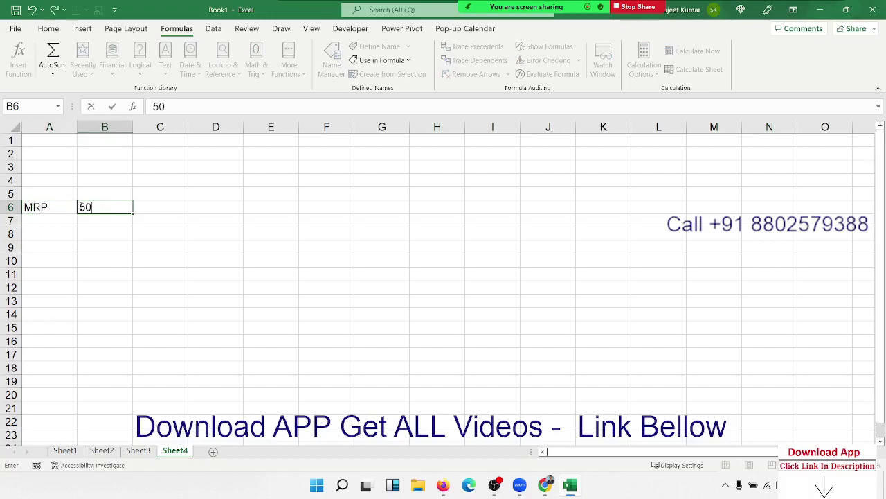
pyautogui.press('BackSpace')
pyautogui.press('BackSpace')
# - Enter the Cost label in A5 with value 50 in B5
pyautogui.press('Up')
pyautogui.press('Left')
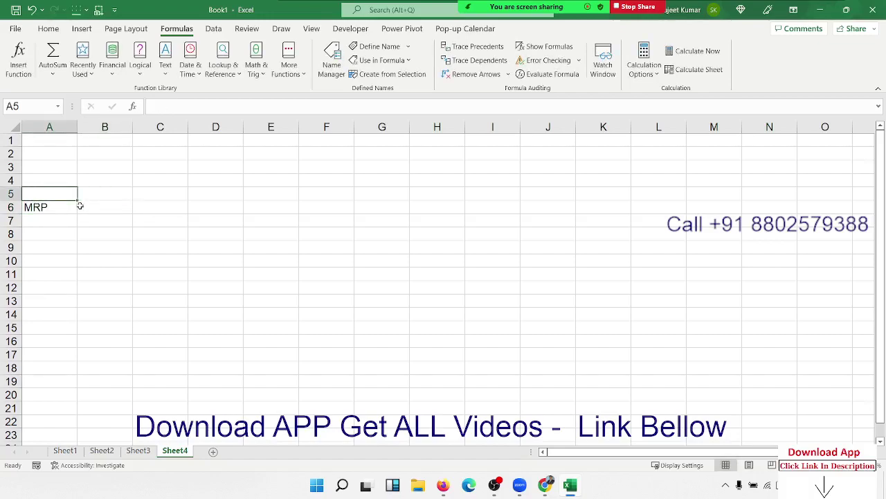
pyautogui.write('Cost')
pyautogui.press('Tab')
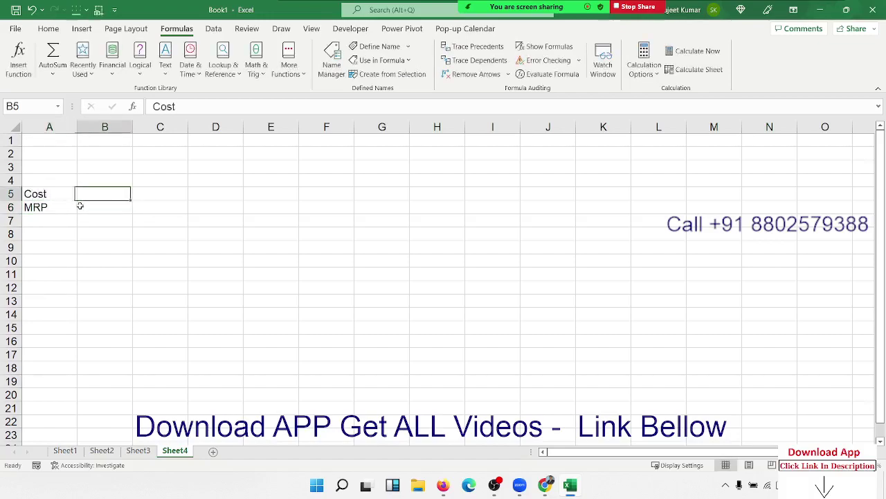
pyautogui.write('50')
pyautogui.press('Return')
# - Add the 5% markup in C7 (=B5*5%) and running total in C8 (=B5+C7)
pyautogui.press('Down')
pyautogui.press('Right')
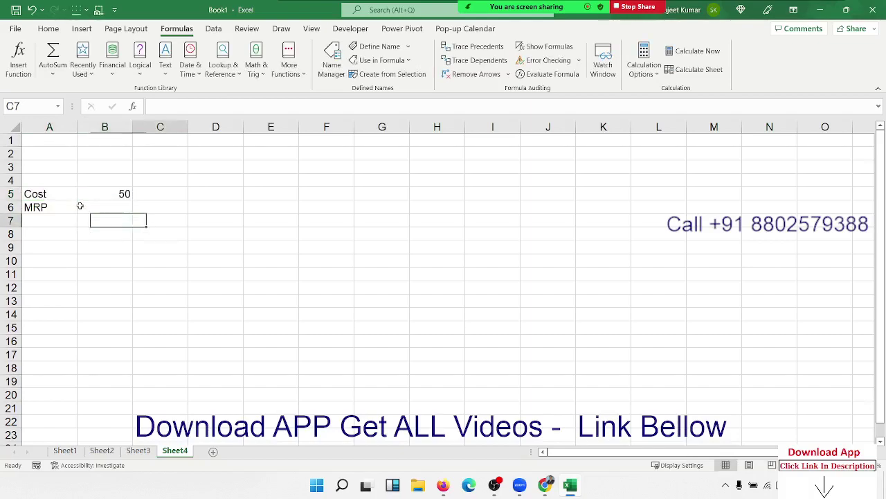
pyautogui.write('=')
pyautogui.press('Up')
pyautogui.press('Up')
pyautogui.press('Left')
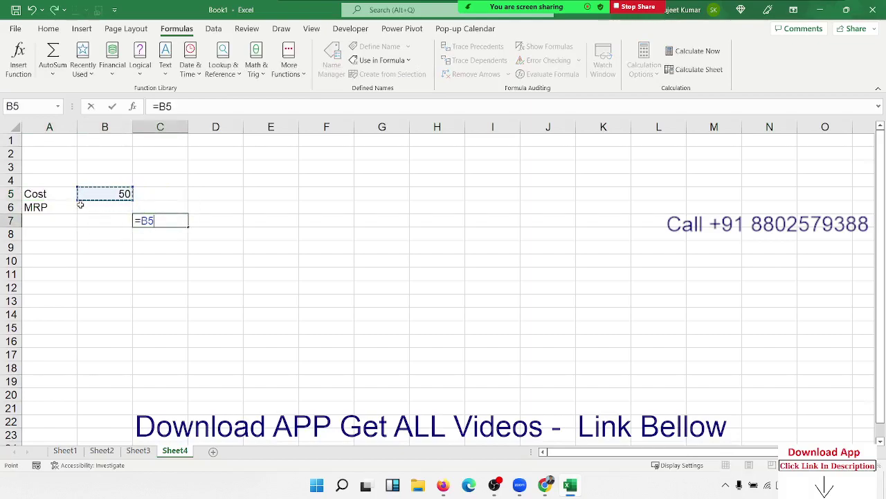
pyautogui.write('*5%')
pyautogui.press('Return')
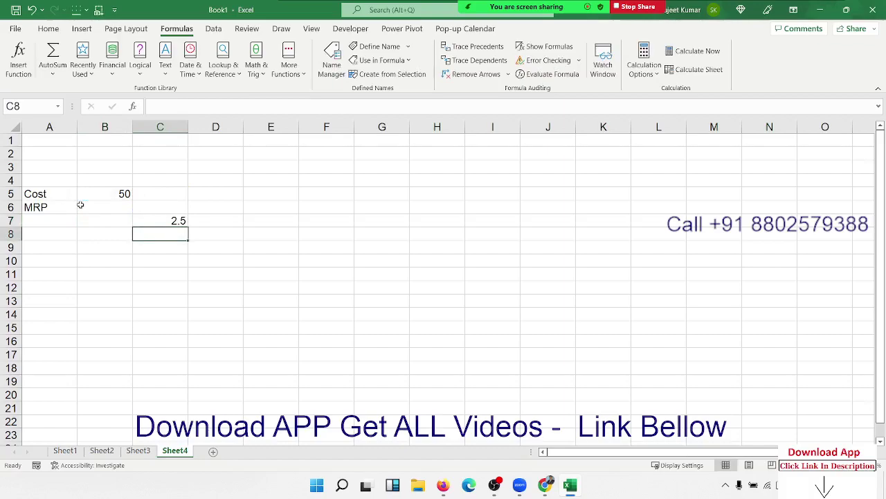
pyautogui.write('=')
pyautogui.press('Up')
pyautogui.press('Up')
pyautogui.press('Up')
pyautogui.press('Left')
pyautogui.write('+')
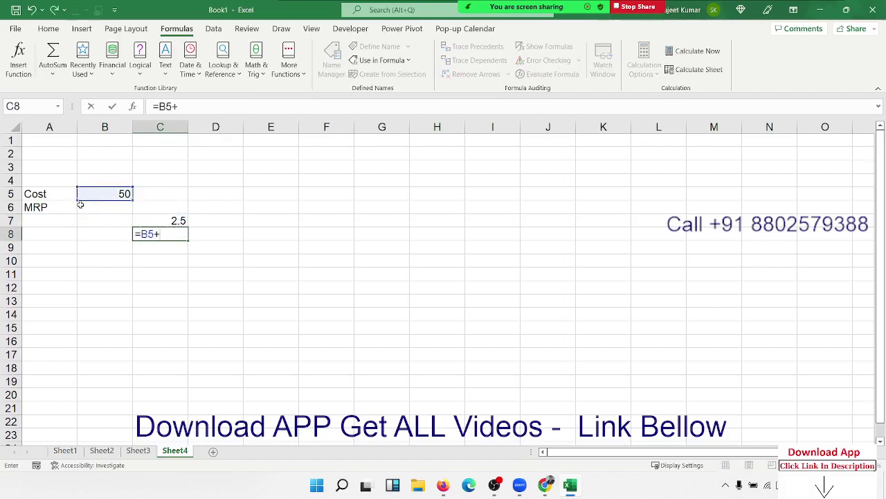
pyautogui.press('Up')
pyautogui.press('Return')
pyautogui.press('Right')
pyautogui.press('Up')
pyautogui.press('Up')
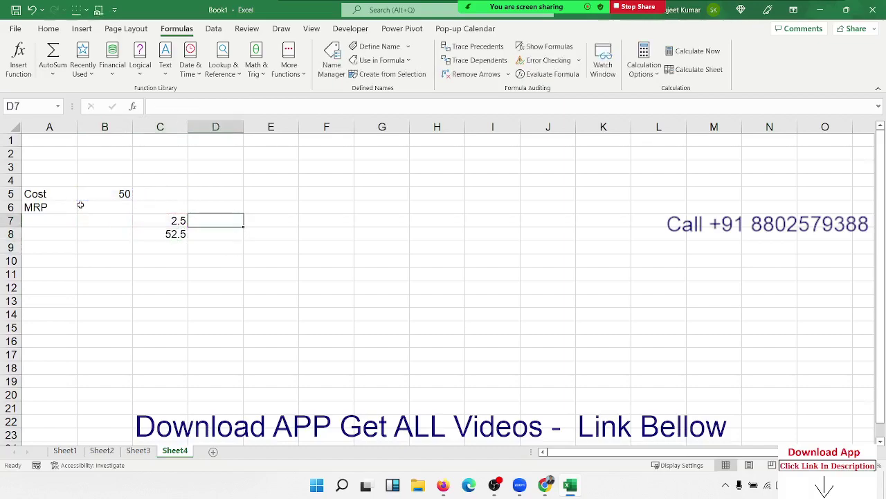
# - Add the 10% markup in D7 (=C8*10%) and total in D8 (=C8+D7)
pyautogui.write('=')
pyautogui.press('Down')
pyautogui.write('*1')
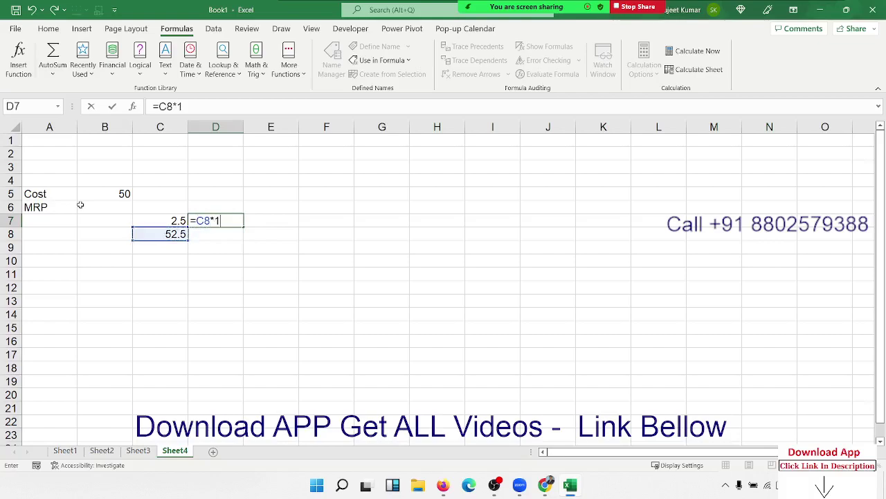
pyautogui.write('0%')
pyautogui.press('Return')
pyautogui.write('=')
pyautogui.press('Left')
pyautogui.write('+')
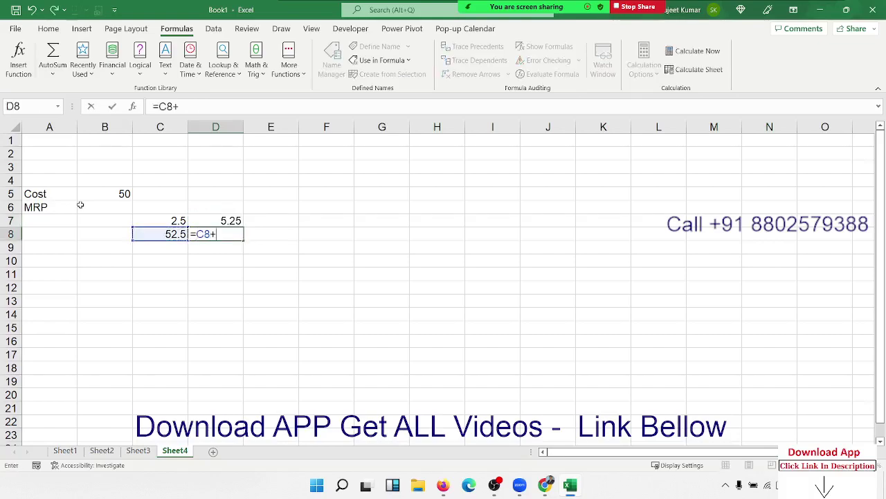
pyautogui.press('Up')
pyautogui.write('++')
pyautogui.press('BackSpace')
pyautogui.press('BackSpace')
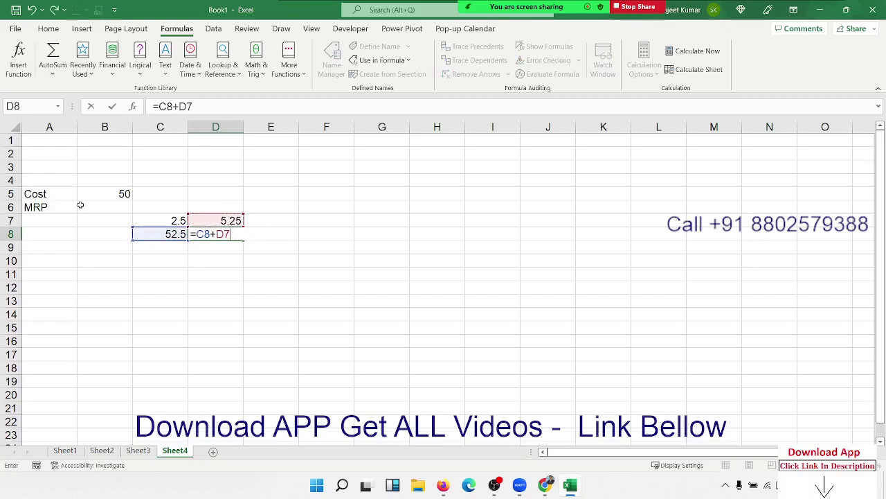
pyautogui.press('Return')
# - Add the 15% markup in E7 (=D8*15%) and total in E8 (=D8+E7)
pyautogui.press('Up')
pyautogui.press('Right')
pyautogui.press('Up')
pyautogui.write('=')
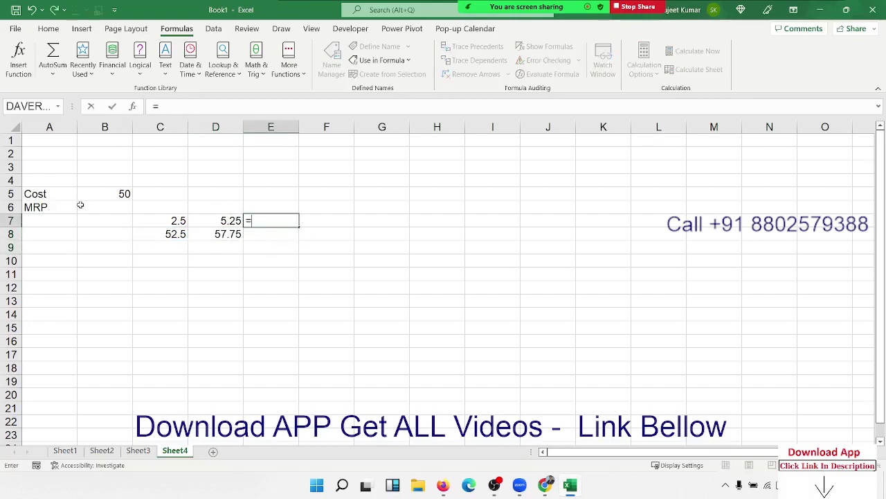
pyautogui.press('Down')
pyautogui.press('Left')
pyautogui.write('*1')
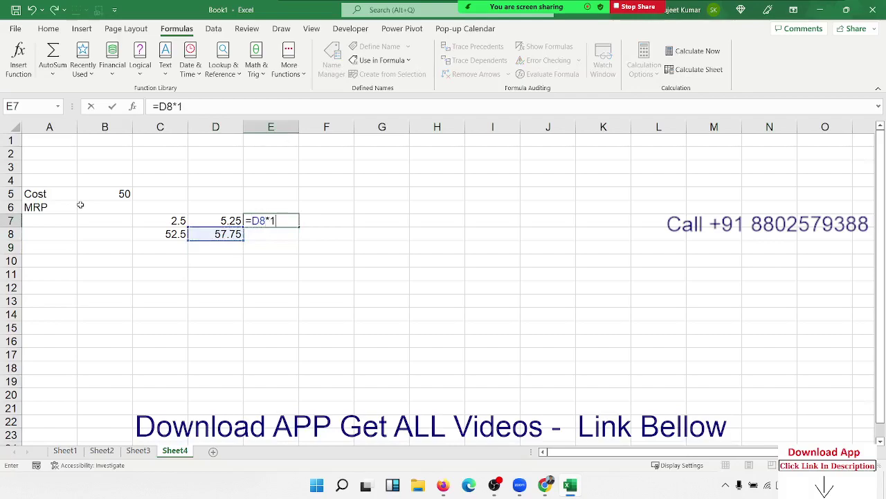
pyautogui.write('5%')
pyautogui.press('Return')
pyautogui.write('=')
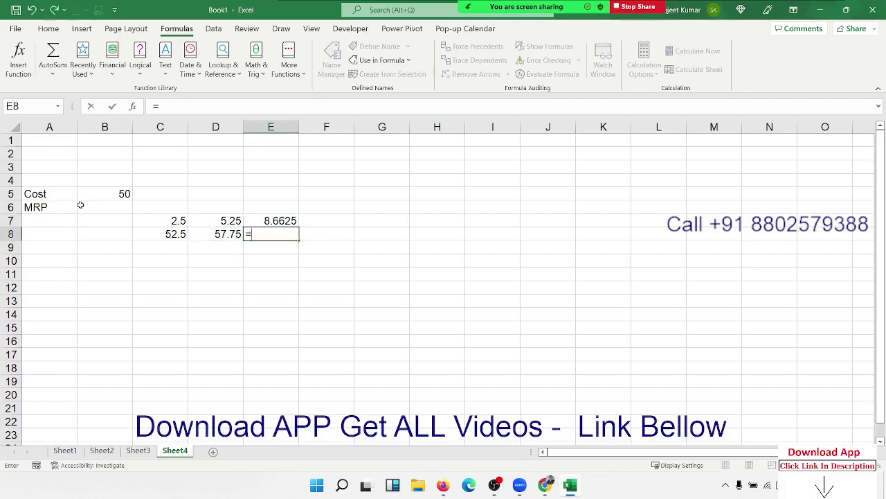
pyautogui.press('Left')
pyautogui.write('+')
pyautogui.press('Up')
pyautogui.press('Return')
# - Add the 20% markup in F7 (=E8*20%) and final total 79.695 in F8 (=E8+F7)
pyautogui.press('Right')
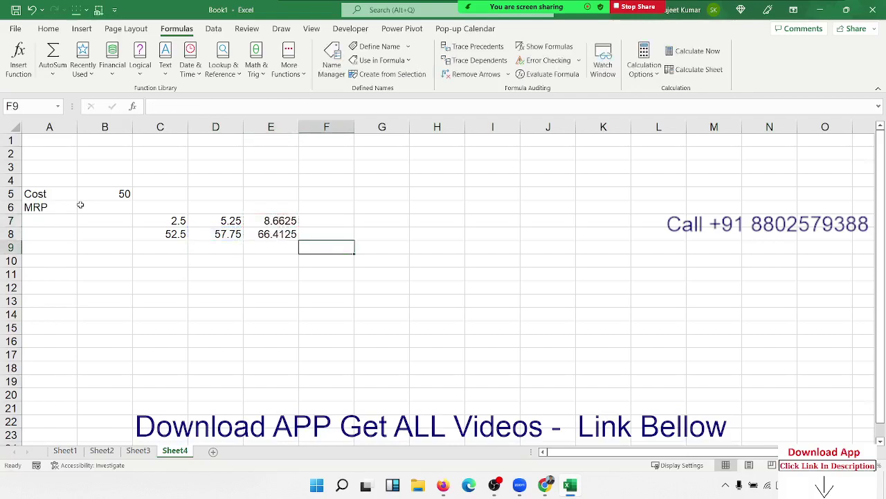
pyautogui.press('Up')
pyautogui.press('Up')
pyautogui.write('=')
pyautogui.press('Down')
pyautogui.press('Left')
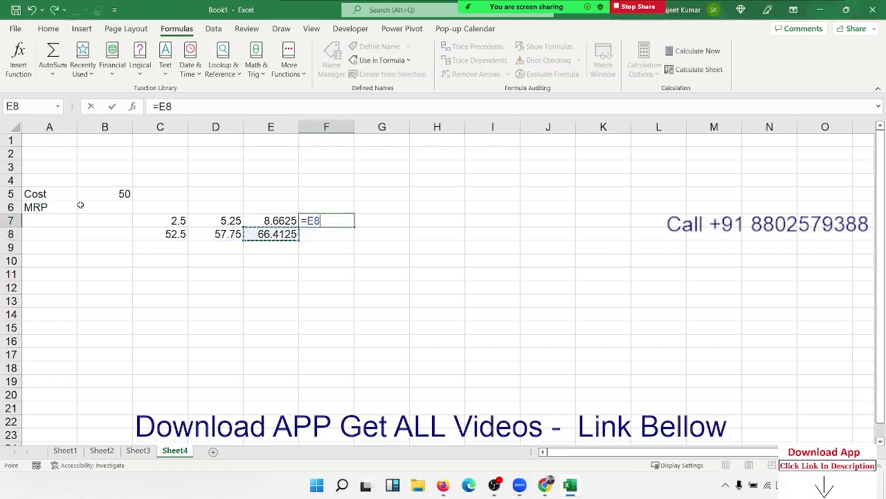
pyautogui.write('*20%')
pyautogui.press('Return')
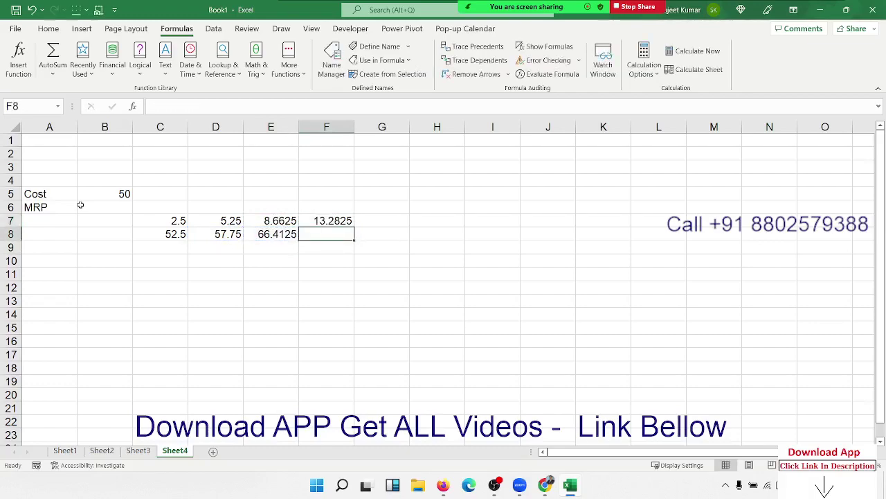
pyautogui.write('=')
pyautogui.press('Left')
pyautogui.write('+')
pyautogui.press('Up')
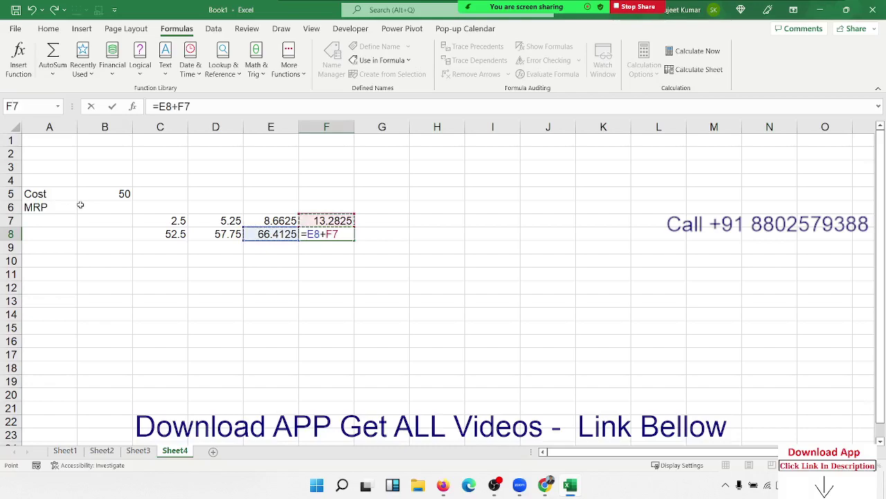
pyautogui.press('Return')
pyautogui.press('Up')
pyautogui.press('Right')
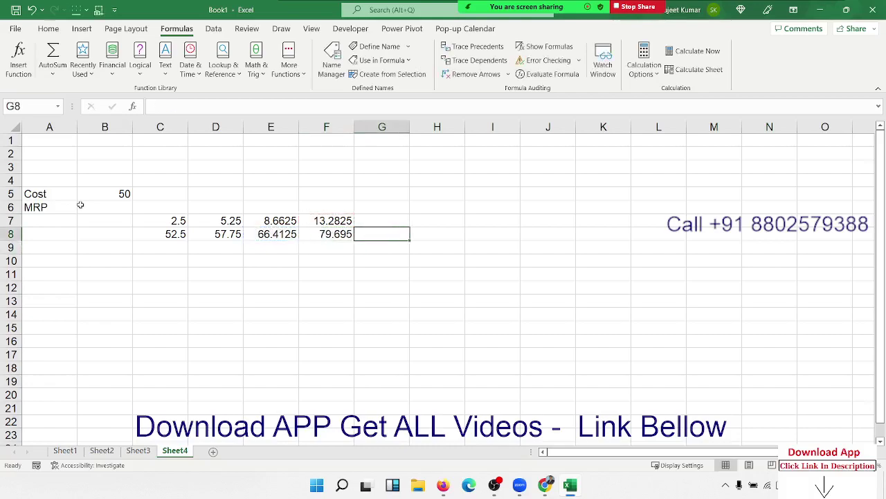
pyautogui.press('Left')
# - Rewrite C8 to use (B5*5%) in place of C7, then clear the helper C7
pyautogui.click(158, 221)
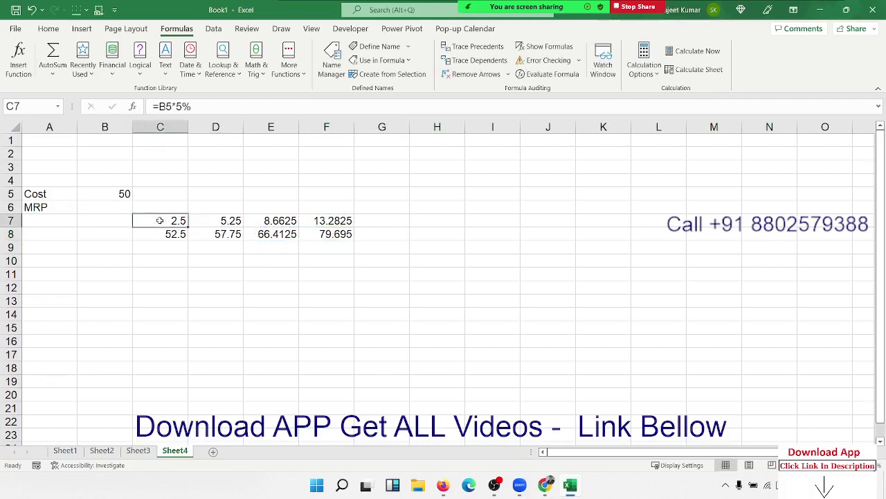
pyautogui.doubleClick(163, 106)
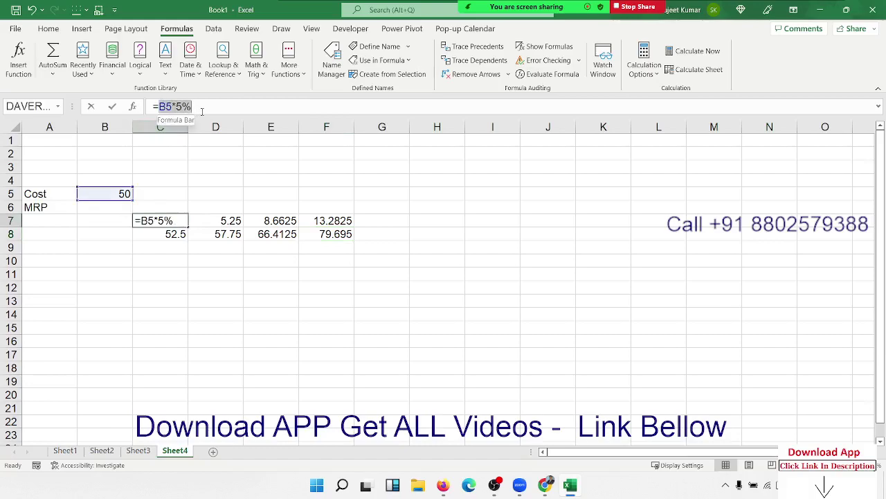
pyautogui.press('Escape')
pyautogui.doubleClick(167, 235)
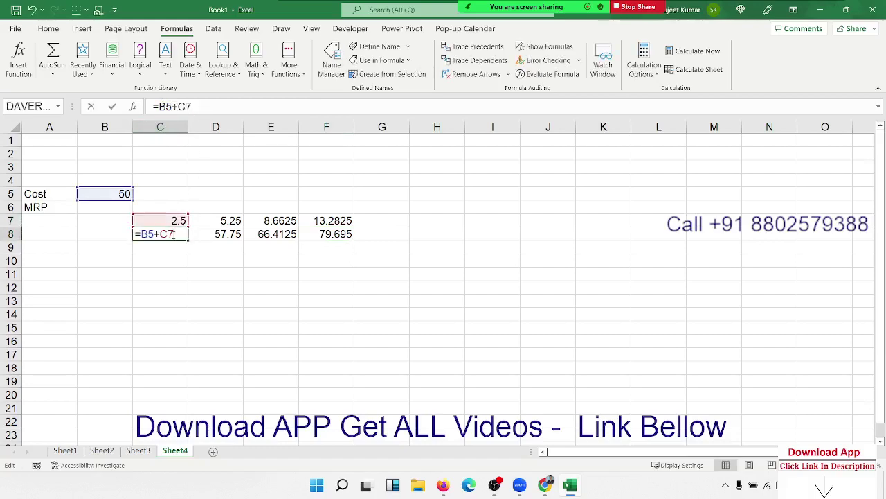
pyautogui.doubleClick(169, 234)
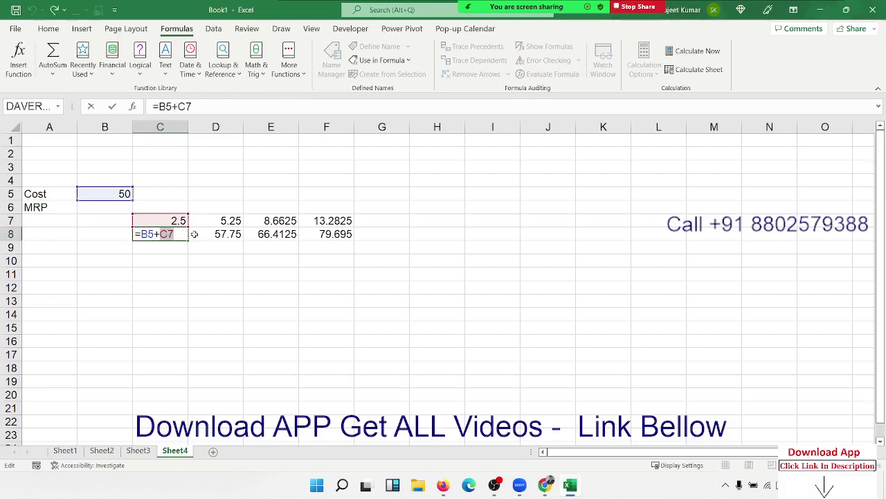
pyautogui.write('(')
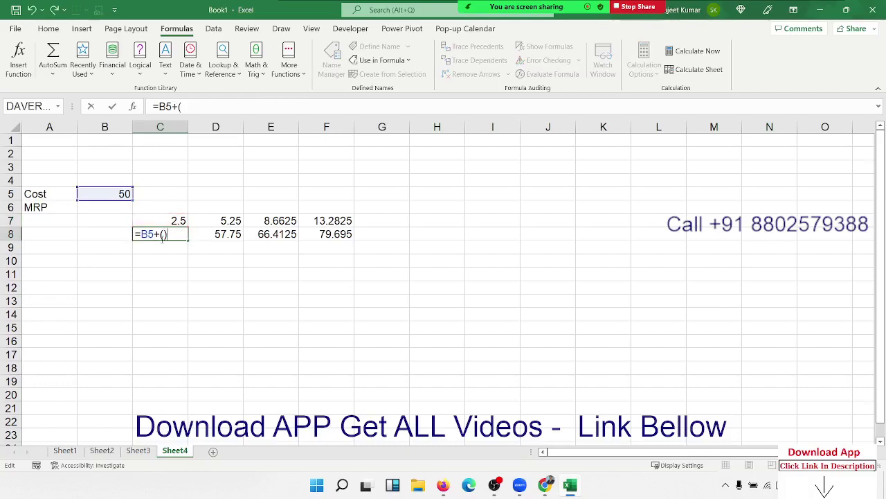
pyautogui.write('B5*5%')
pyautogui.press('Return')
pyautogui.click(162, 235)
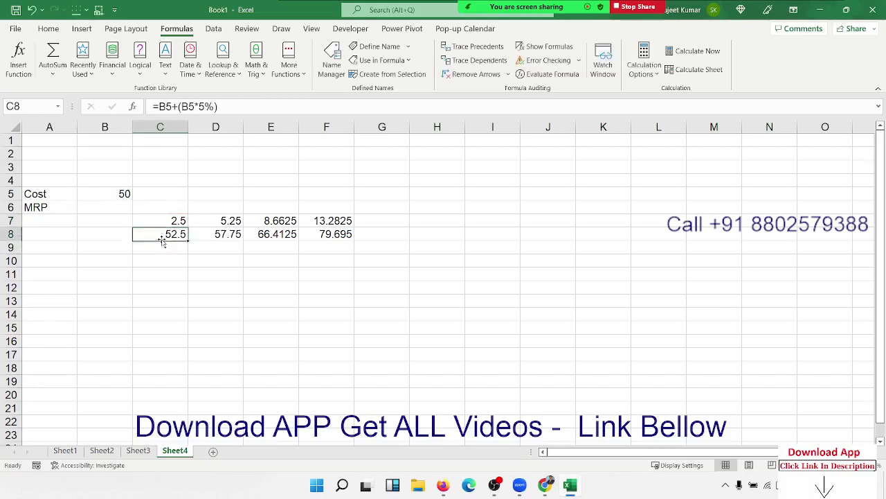
pyautogui.click(162, 223)
pyautogui.press('Delete')
# - Replace the C8 reference in D7's 10% formula with C8's formula in brackets
pyautogui.click(162, 239)
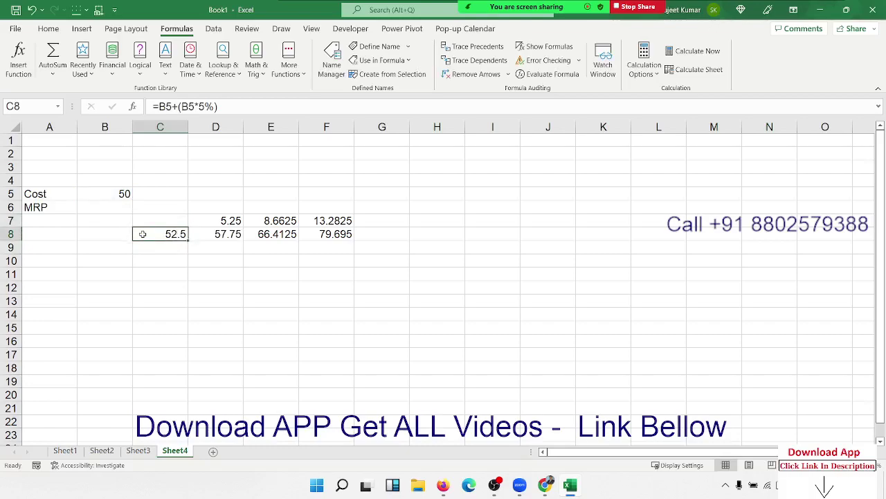
pyautogui.doubleClick(136, 236)
pyautogui.moveTo(138, 236); pyautogui.dragTo(229, 237)
pyautogui.hotkey('ctrl', 'c')
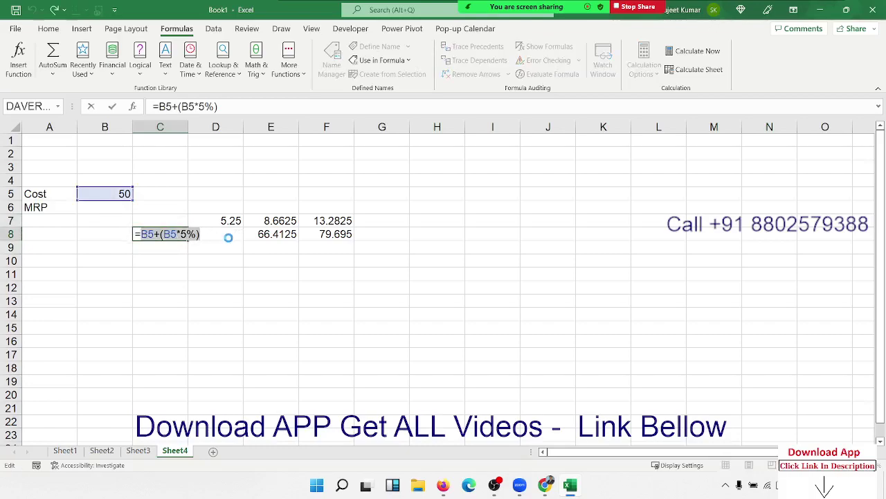
pyautogui.press('Escape')
pyautogui.click(229, 236)
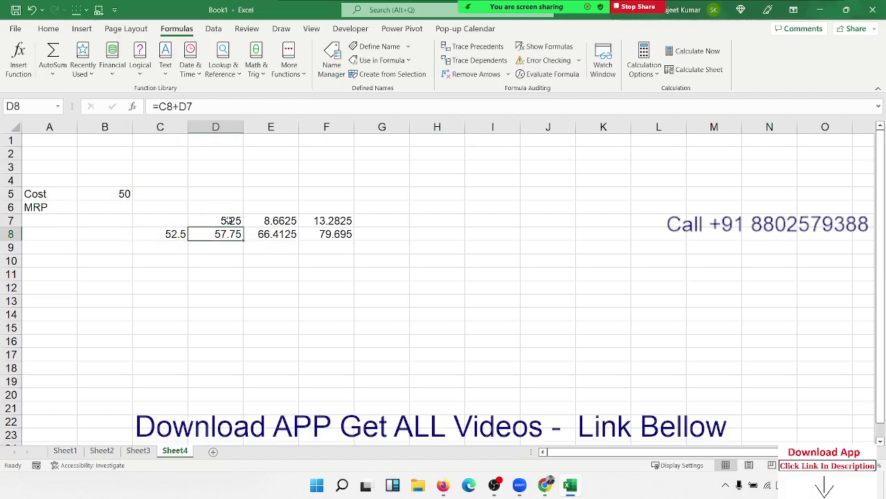
pyautogui.doubleClick(229, 222)
pyautogui.moveTo(211, 221); pyautogui.dragTo(193, 217)
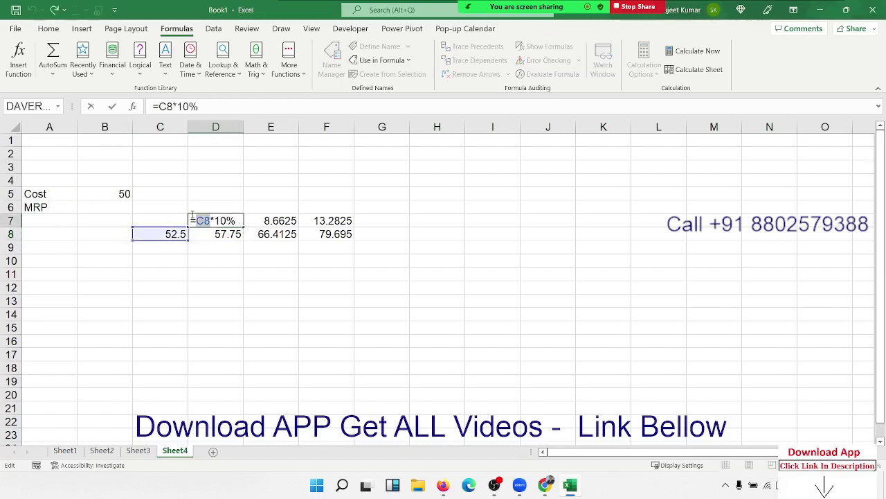
pyautogui.write('()')
pyautogui.press('Left')
pyautogui.hotkey('ctrl', 'v')
pyautogui.press('Return')
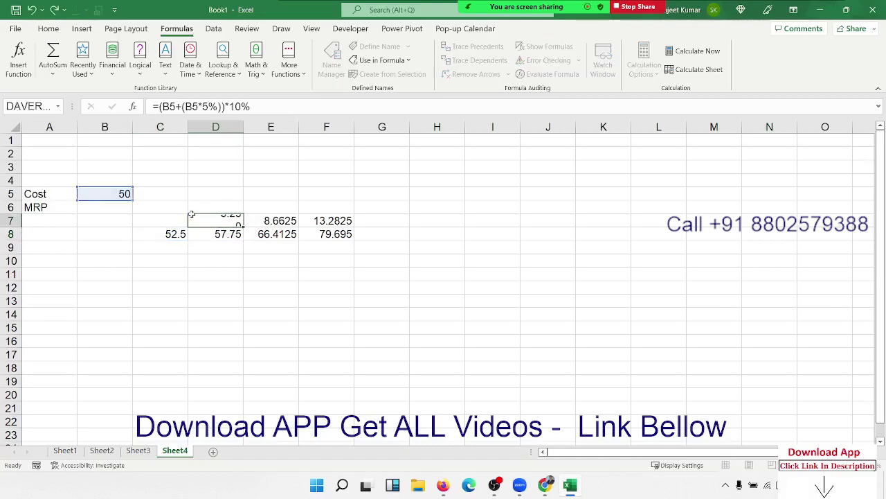
pyautogui.press('Return')
# - Rewrite D8 with (B5+(B5*5%)) and clear the 52.5 helper in C8
pyautogui.doubleClick(215, 235)
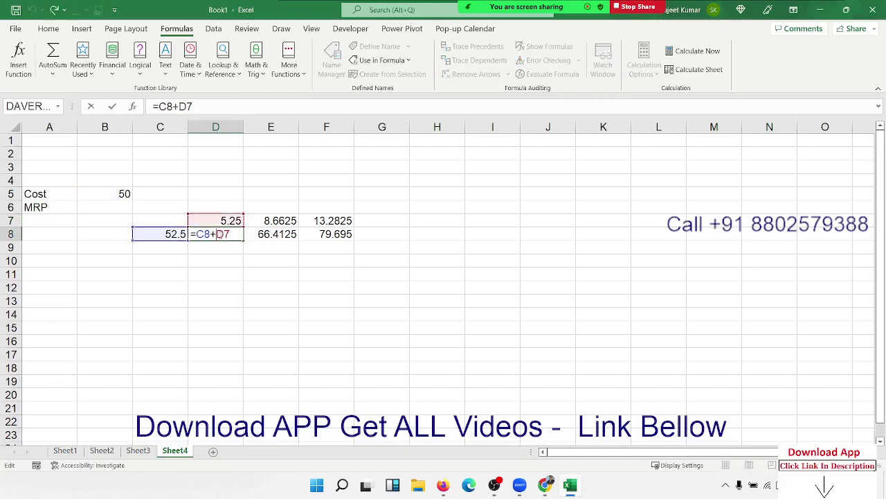
pyautogui.write('(')
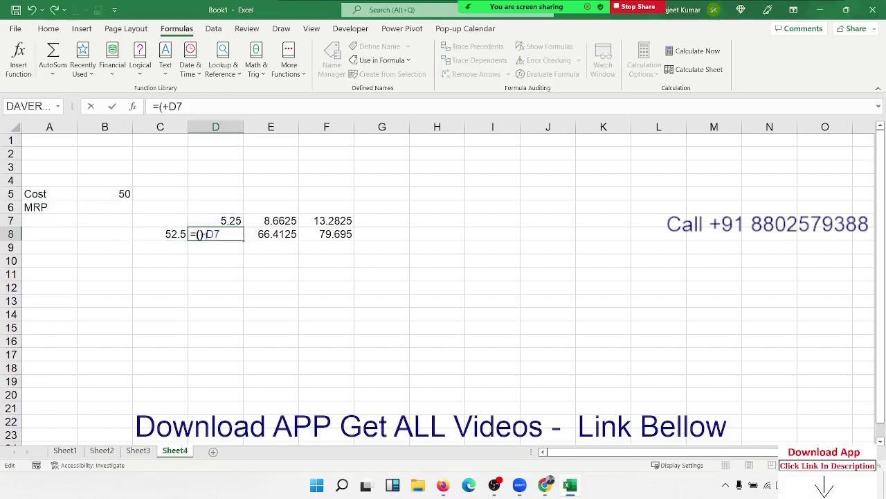
pyautogui.write(')')
pyautogui.write('B5+(B5*5%)')
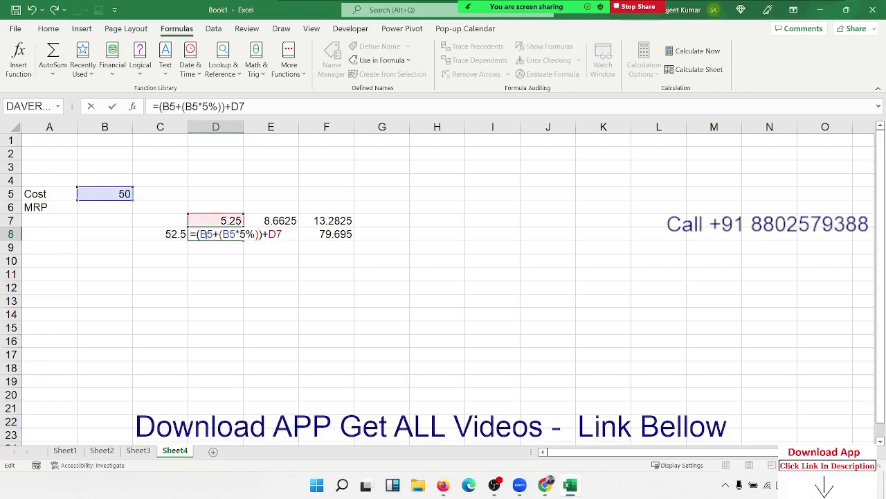
pyautogui.press('Return')
pyautogui.click(206, 234)
pyautogui.click(163, 234)
pyautogui.press('Delete')
pyautogui.click(205, 234)
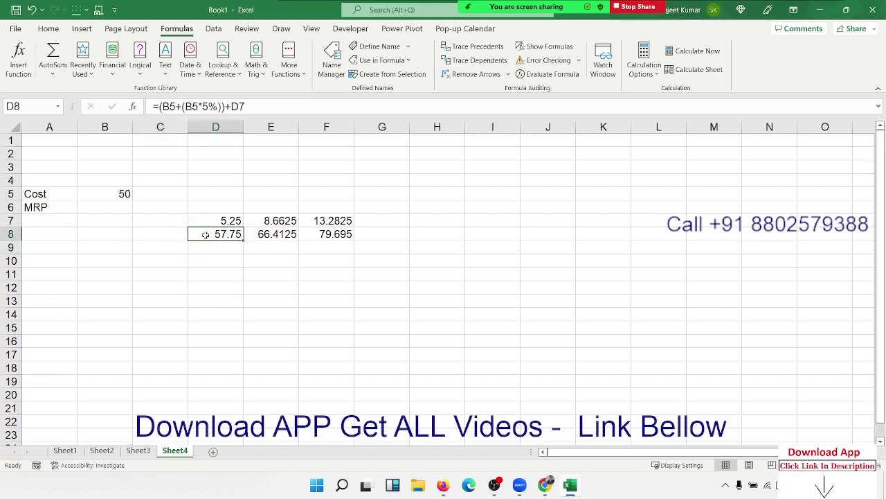
pyautogui.press('Up')
pyautogui.press('Delete')
pyautogui.click(205, 234)
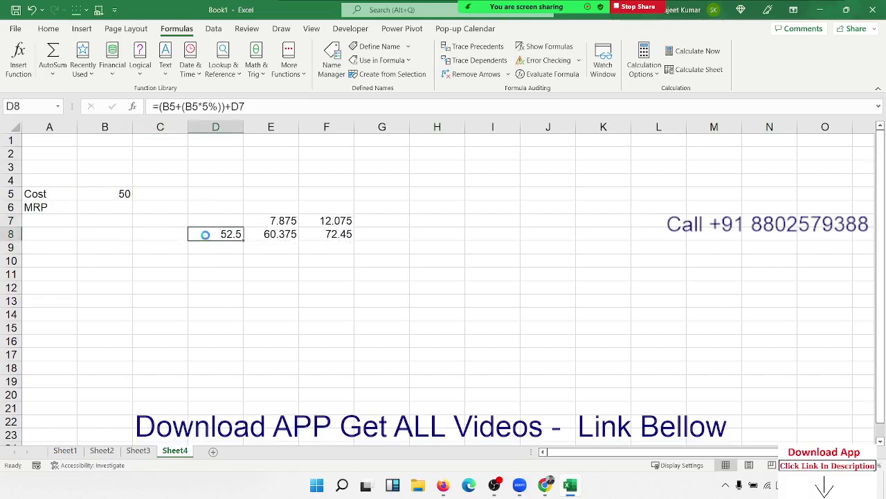
pyautogui.hotkey('ctrl', 'z')
# - Substitute D7's formula for the D7 reference in D8, then clear D7
pyautogui.doubleClick(208, 220)
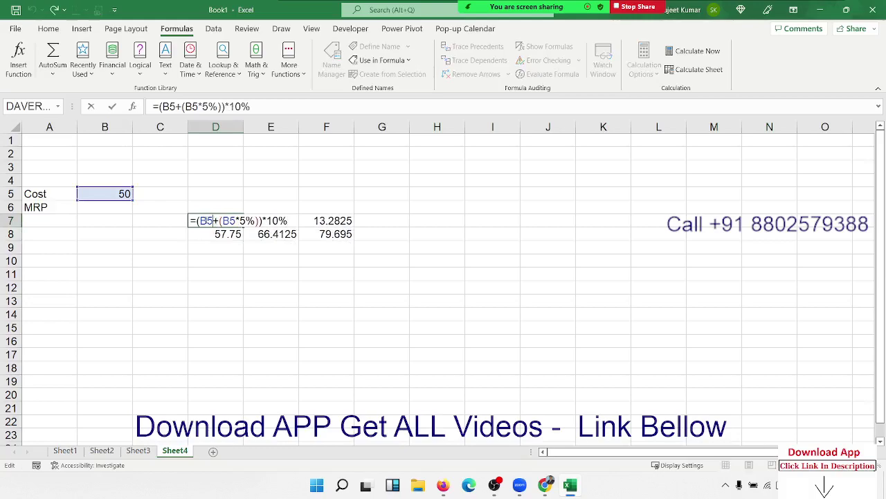
pyautogui.moveTo(197, 220); pyautogui.dragTo(399, 226)
pyautogui.hotkey('ctrl', 'c')
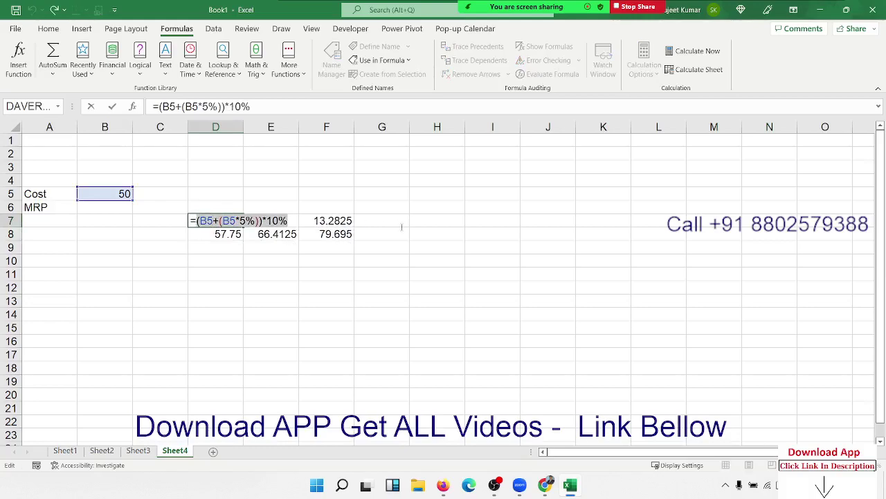
pyautogui.press('Escape')
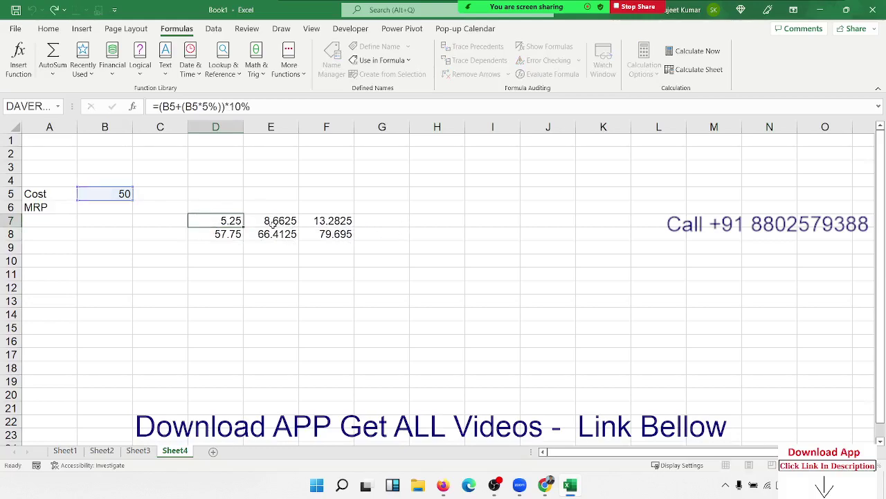
pyautogui.doubleClick(229, 234)
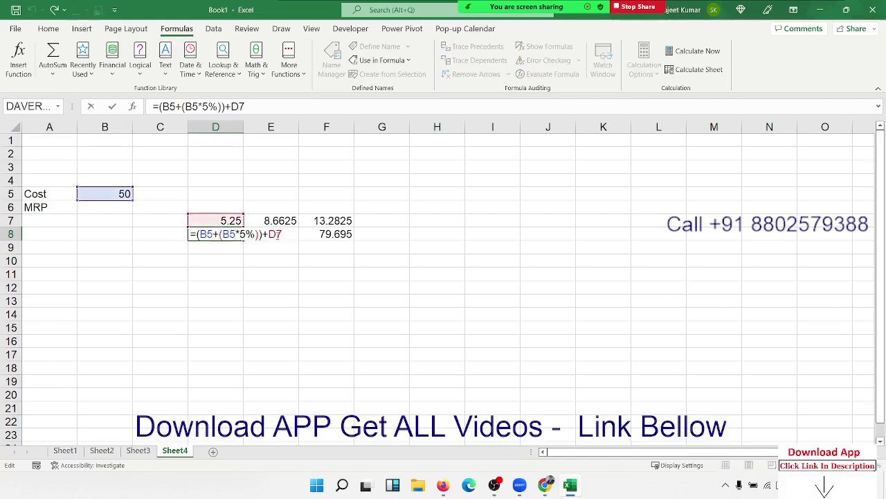
pyautogui.doubleClick(276, 235)
pyautogui.write('()')
pyautogui.press('Left')
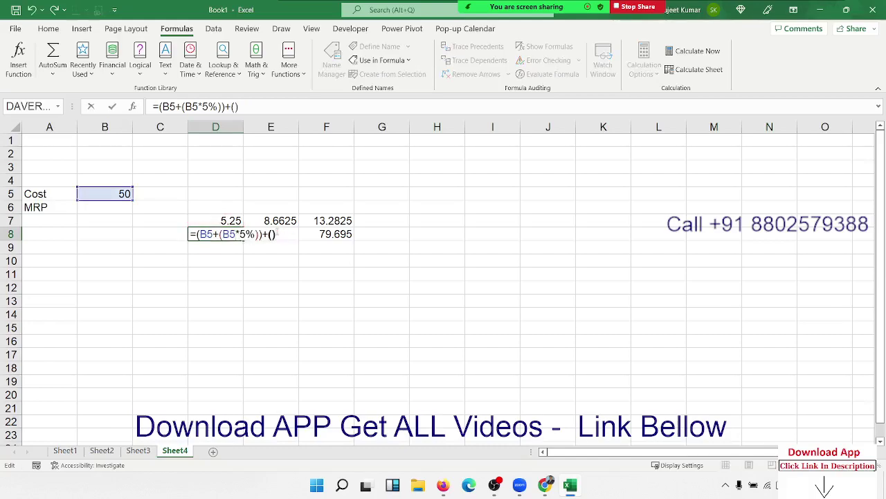
pyautogui.hotkey('ctrl', 'v')
pyautogui.hotkey('ctrl', 'Return')
pyautogui.press('Up')
pyautogui.press('Delete')
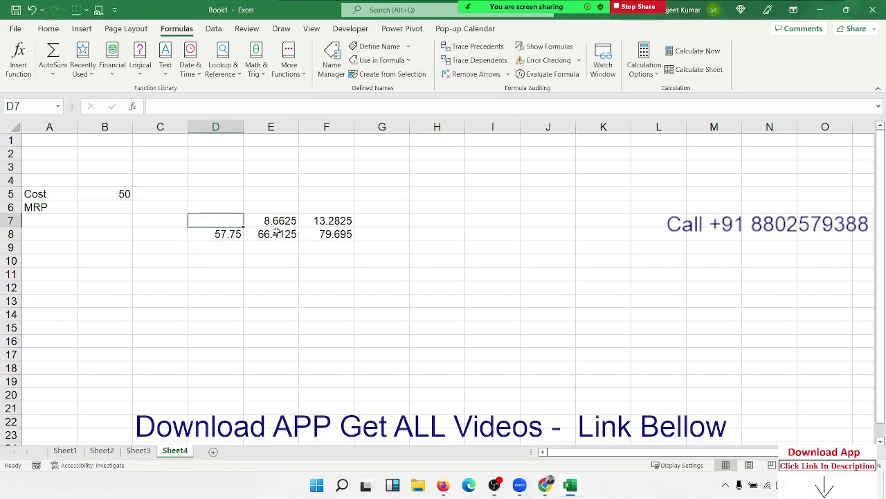
pyautogui.press('Down')
# - Paste D8's combined formula into E7 in place of its D8 reference
pyautogui.moveTo(159, 106); pyautogui.dragTo(405, 124)
pyautogui.hotkey('ctrl', 'c')
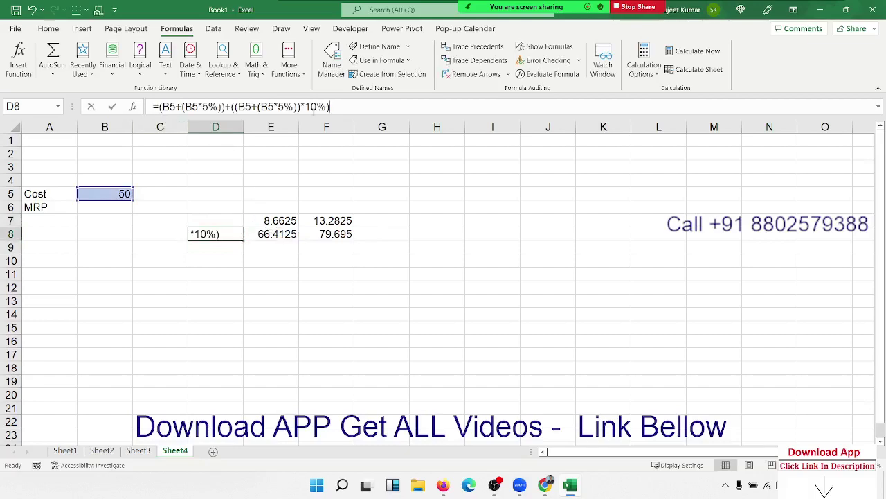
pyautogui.press('Escape')
pyautogui.doubleClick(288, 216)
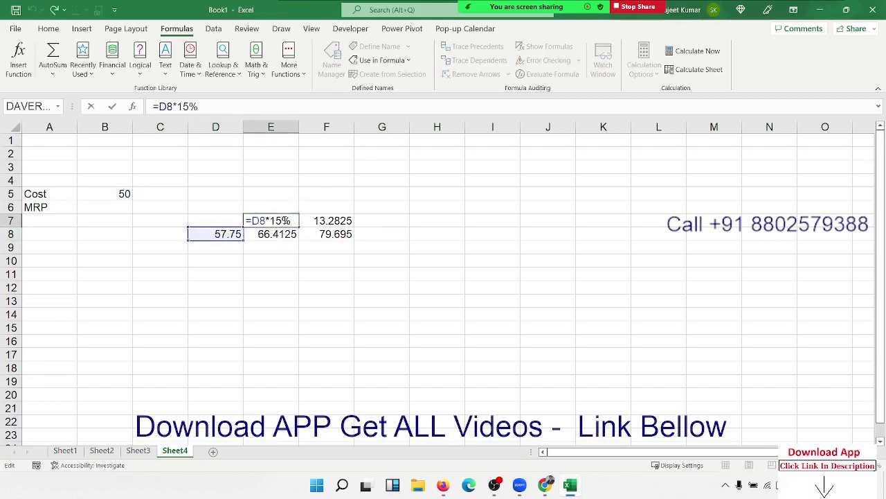
pyautogui.press('Escape')
pyautogui.doubleClick(286, 220)
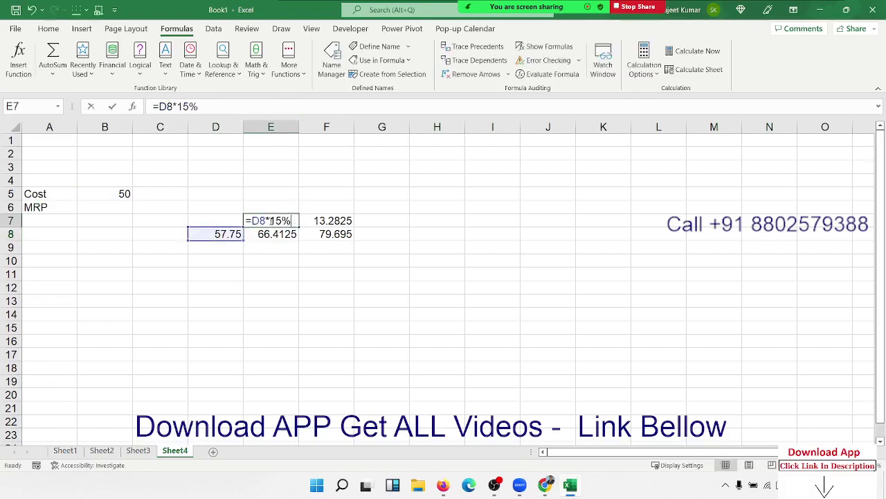
pyautogui.doubleClick(258, 221)
pyautogui.write('()')
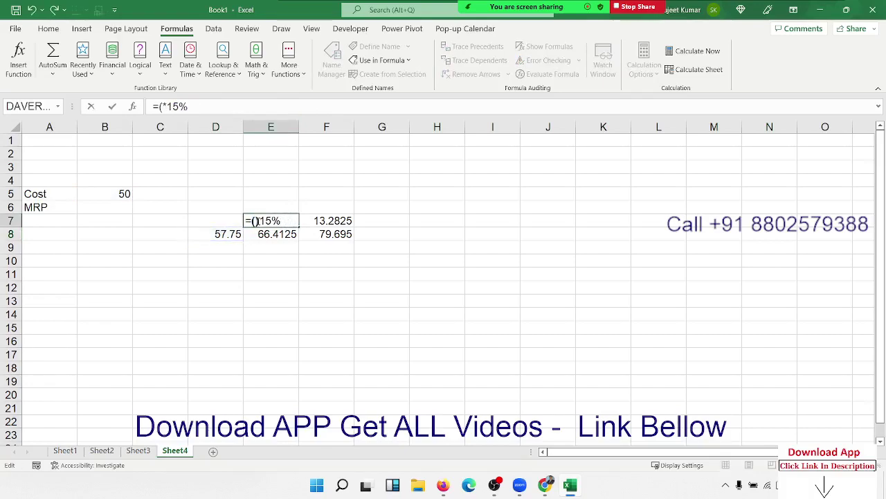
pyautogui.hotkey('ctrl', 'v')
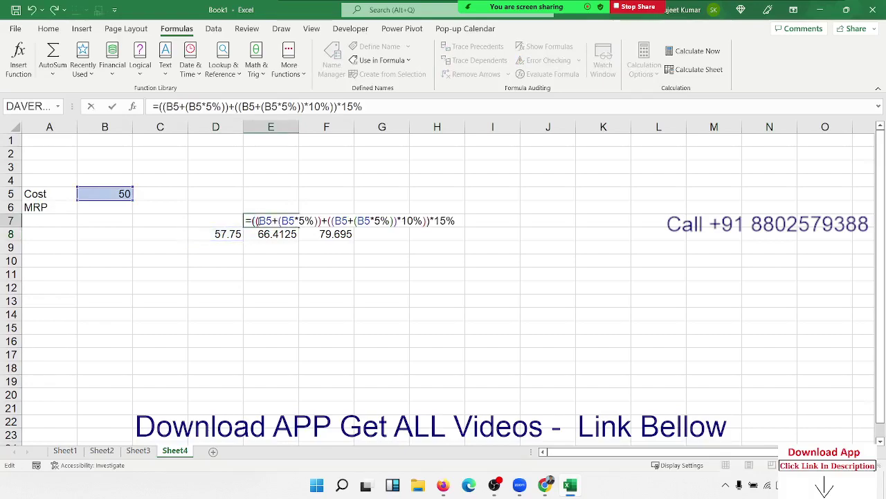
pyautogui.press('Return')
# - Paste D8's formula into E8's brackets as well, then clear D8
pyautogui.doubleClick(277, 234)
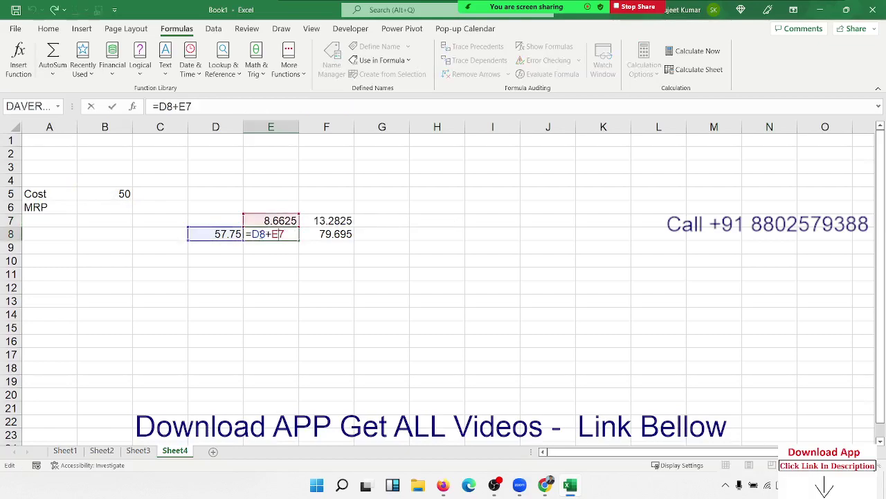
pyautogui.write('()')
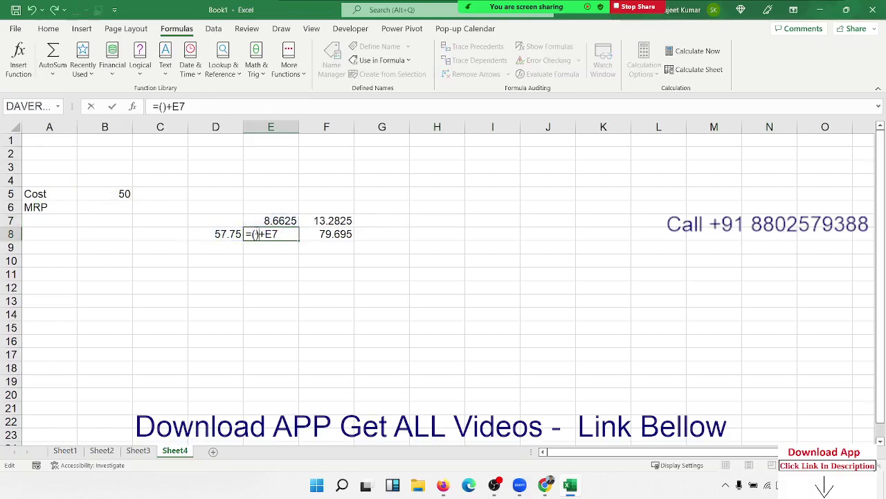
pyautogui.hotkey('ctrl', 'v')
pyautogui.press('Return')
pyautogui.click(232, 234)
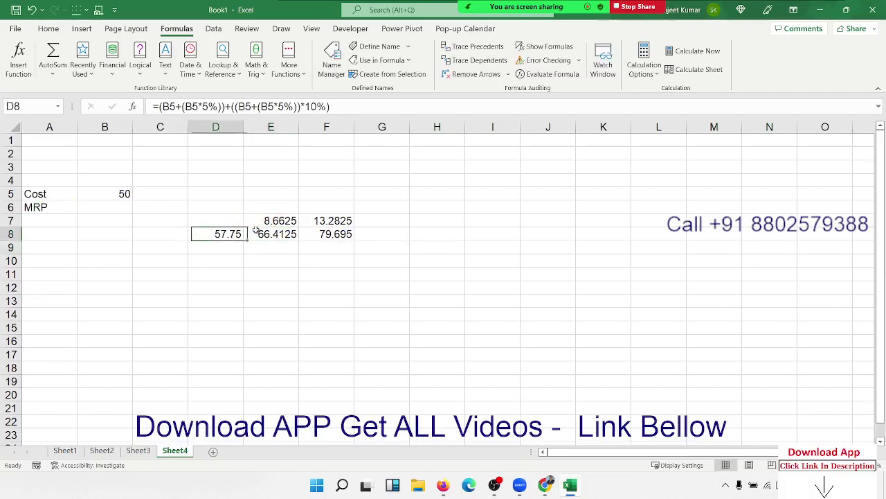
pyautogui.press('Delete')
# - Substitute E7's expanded formula for the E7 reference in E8
pyautogui.press('Up')
pyautogui.press('Right')
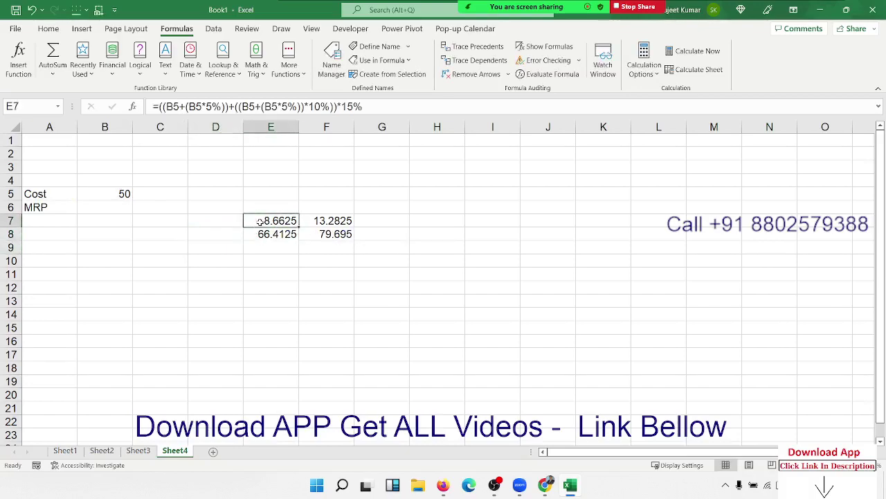
pyautogui.doubleClick(260, 221)
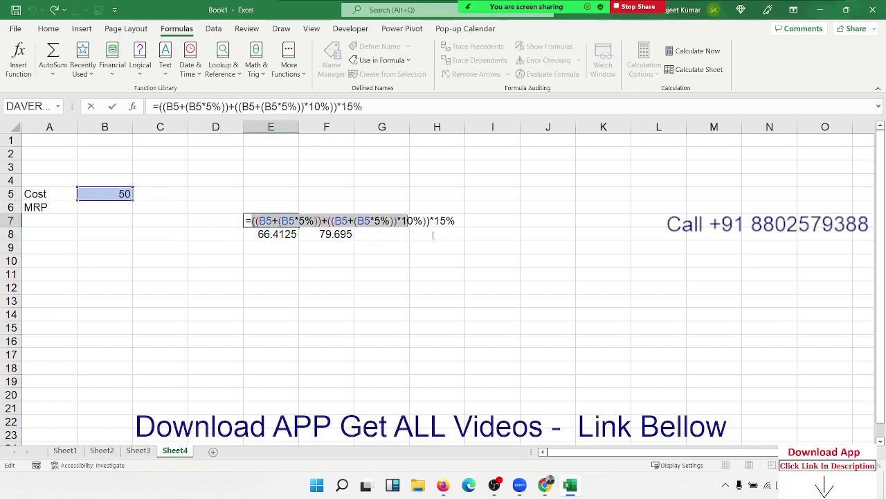
pyautogui.moveTo(254, 220); pyautogui.dragTo(456, 220)
pyautogui.hotkey('ctrl', 'c')
pyautogui.press('Escape')
pyautogui.click(277, 237)
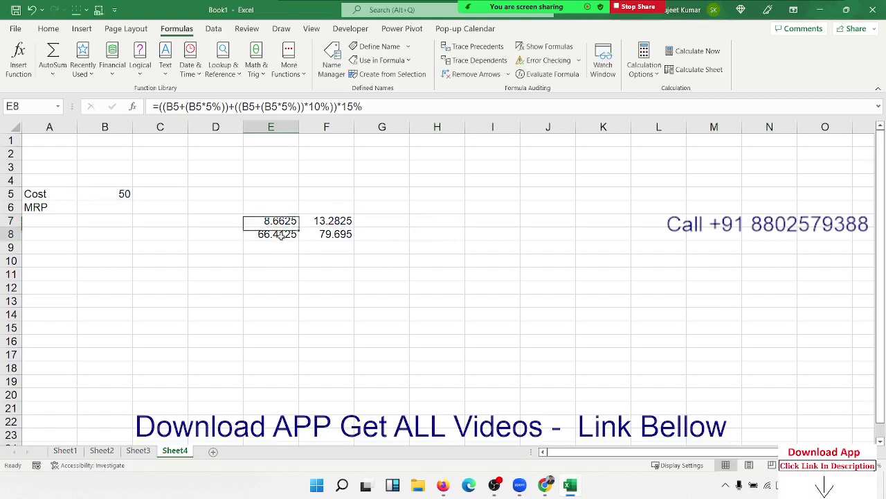
pyautogui.doubleClick(277, 236)
pyautogui.write('+E7')
pyautogui.doubleClick(441, 235)
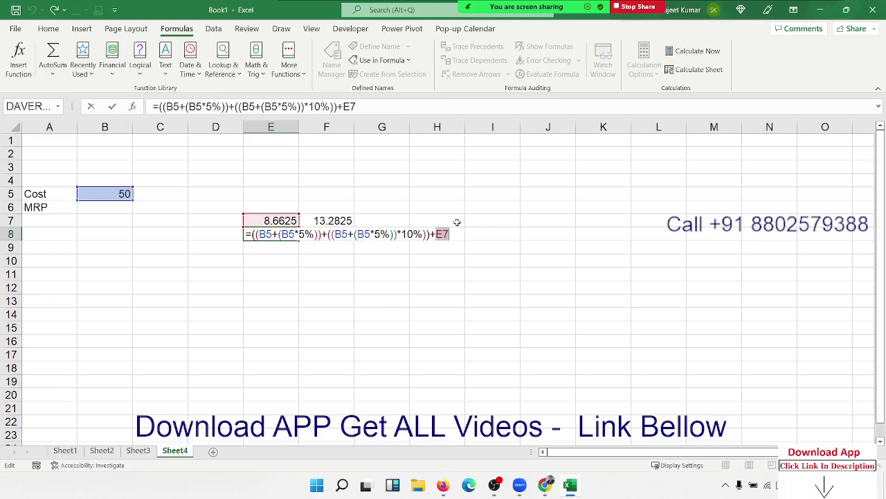
pyautogui.write('()')
pyautogui.hotkey('ctrl', 'v')
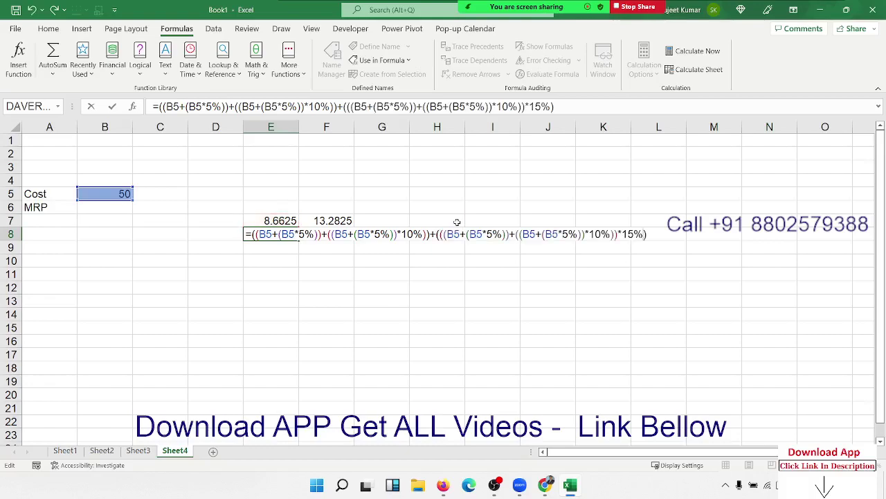
pyautogui.press('Return')
# - Clear E7 and copy E8's nested formula, which now gives 66.4125
pyautogui.press('Up')
pyautogui.press('Up')
pyautogui.press('Delete')
pyautogui.press('Down')
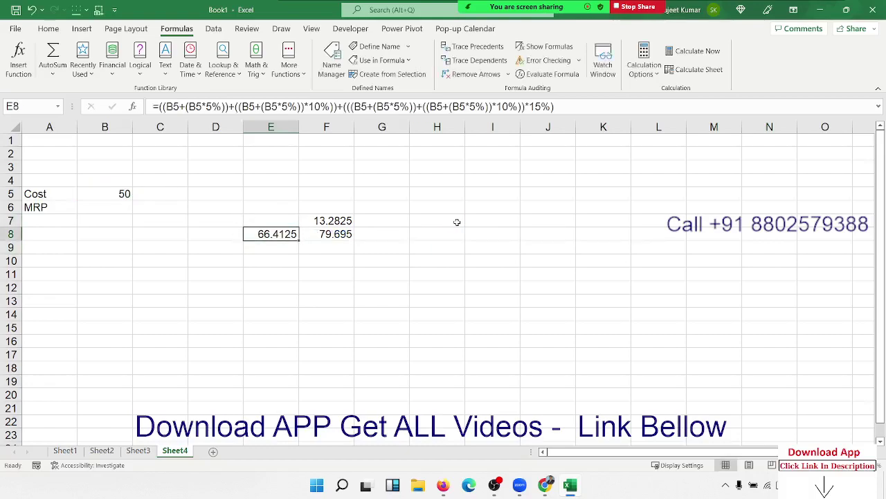
pyautogui.doubleClick(282, 235)
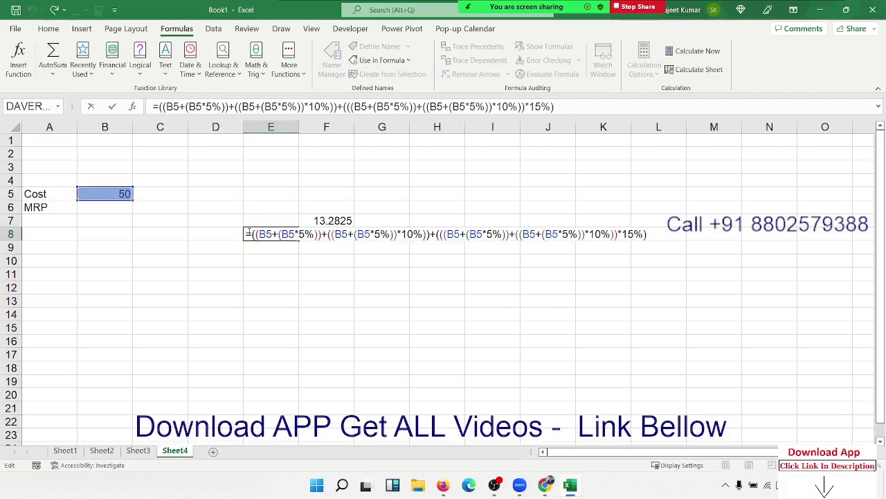
pyautogui.moveTo(252, 234); pyautogui.dragTo(658, 234)
pyautogui.hotkey('ctrl', 'c')
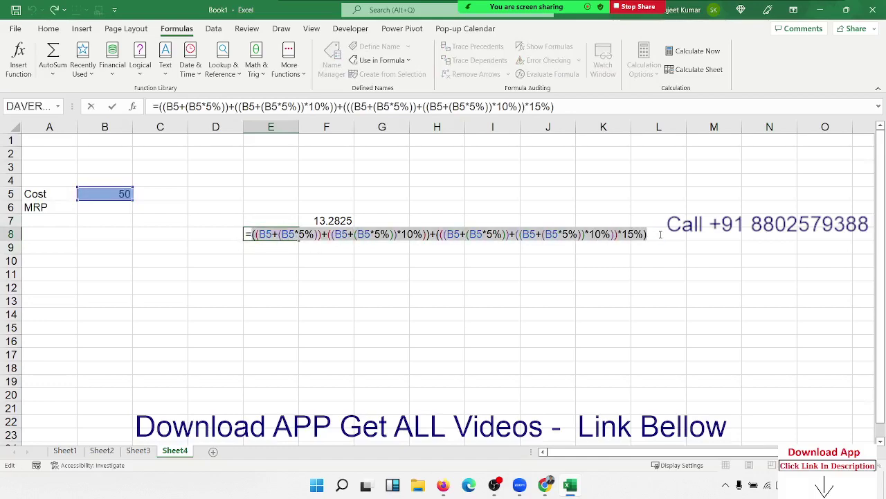
pyautogui.press('Escape')
# - Expand F7 and F8 by pasting E8's formula in place of their E8 references, then clear E8
pyautogui.doubleClick(323, 220)
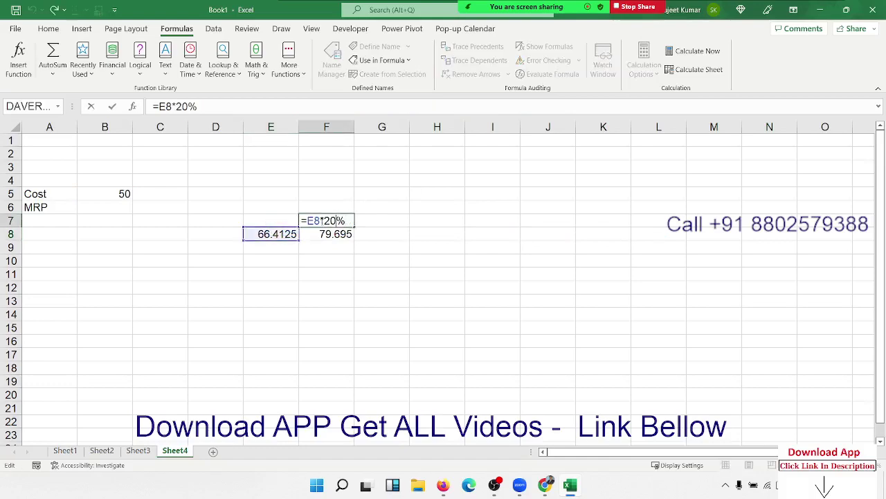
pyautogui.doubleClick(309, 221)
pyautogui.write('(')
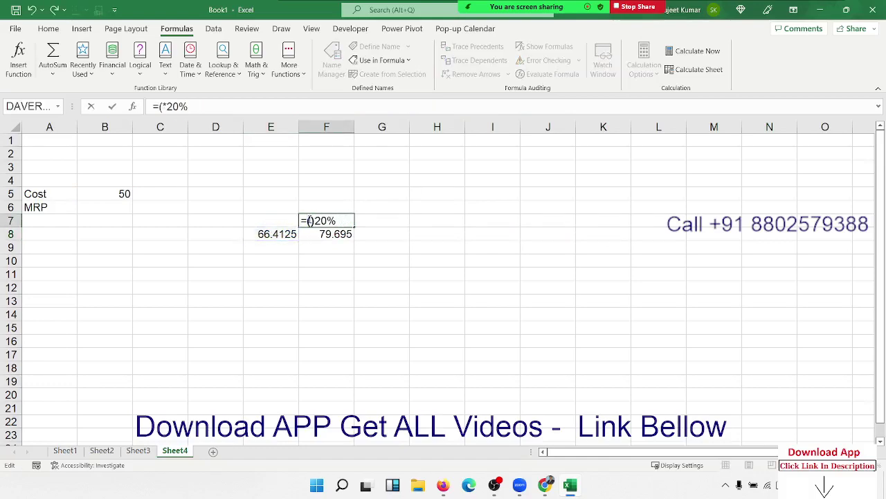
pyautogui.write(')')
pyautogui.hotkey('ctrl', 'v')
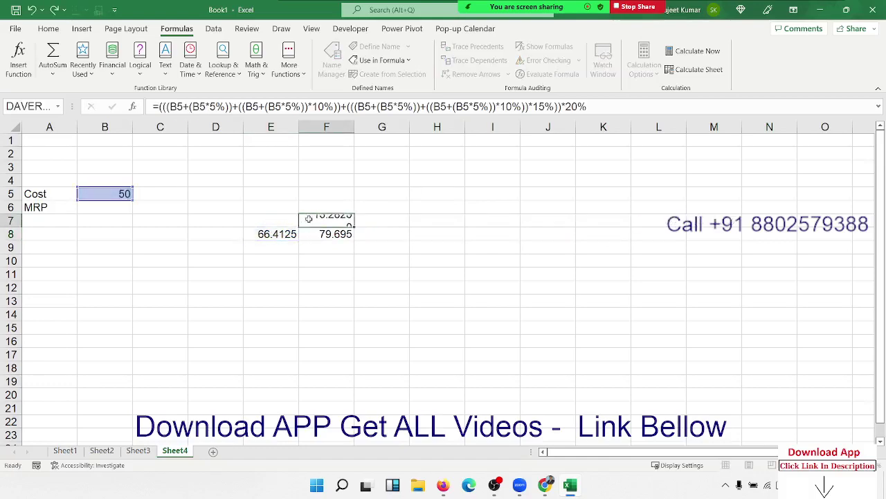
pyautogui.press('Return')
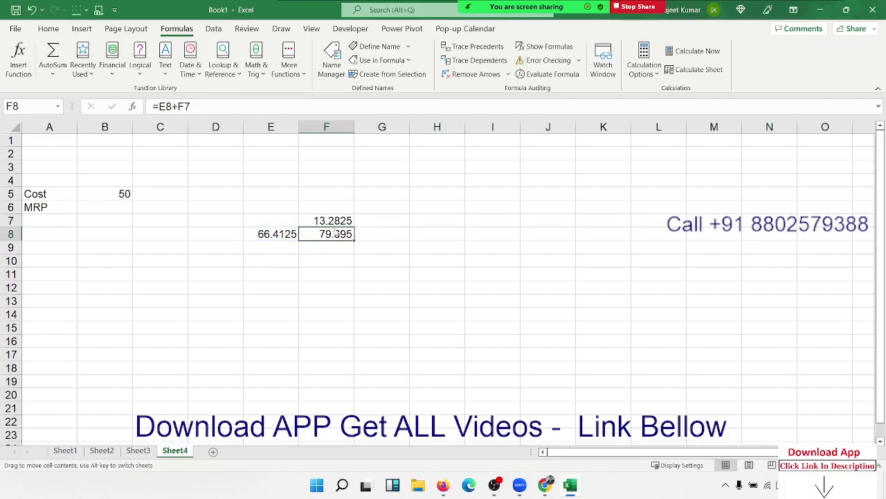
pyautogui.click(335, 223)
pyautogui.doubleClick(335, 234)
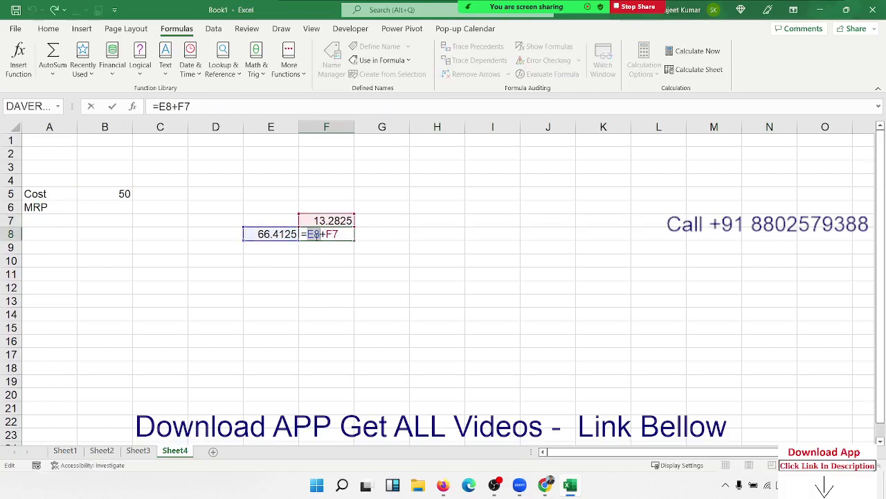
pyautogui.write('()')
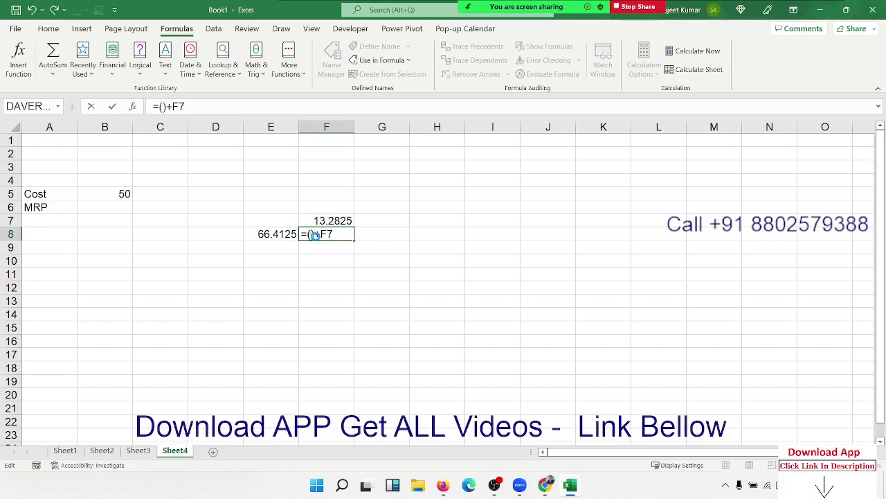
pyautogui.hotkey('ctrl', 'v')
pyautogui.press('Return')
pyautogui.press('Up')
pyautogui.press('Left')
pyautogui.click(315, 236)
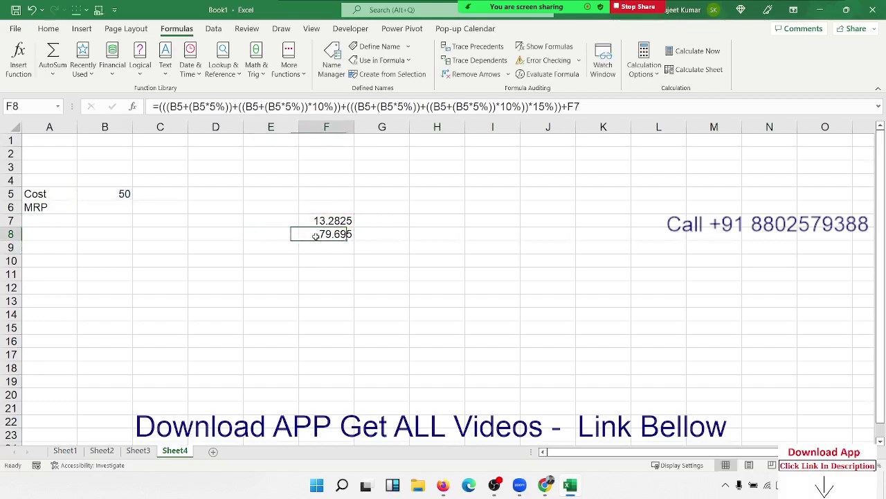
# - Substitute F7's formula into F8, giving 79.695, and clear F7
pyautogui.press('Up')
pyautogui.doubleClick(320, 219)
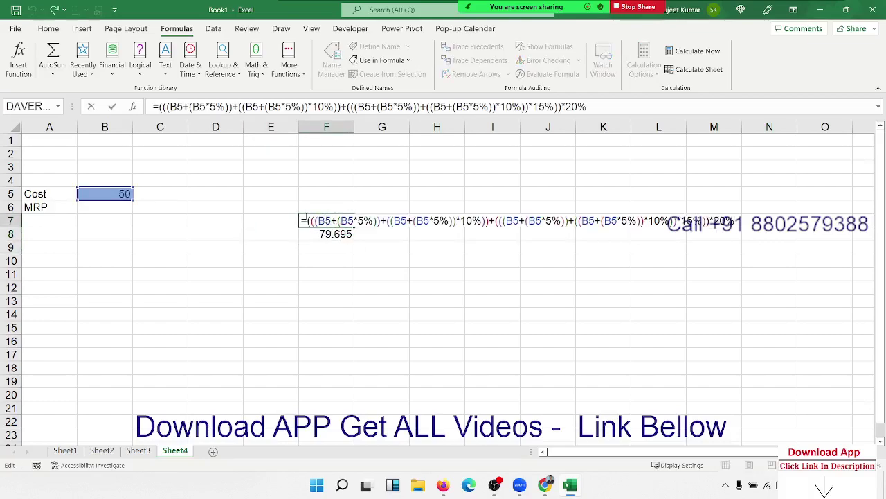
pyautogui.moveTo(305, 220); pyautogui.dragTo(675, 231)
pyautogui.press('Escape')
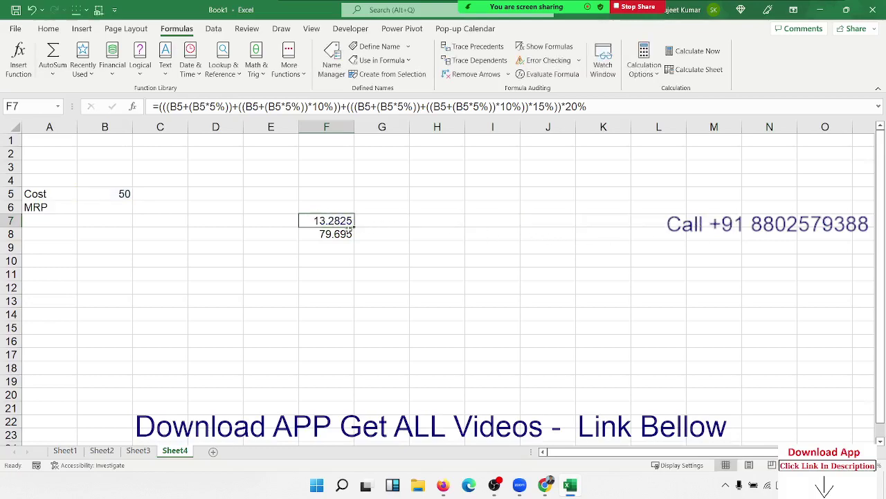
pyautogui.press('Down')
pyautogui.press('F2')
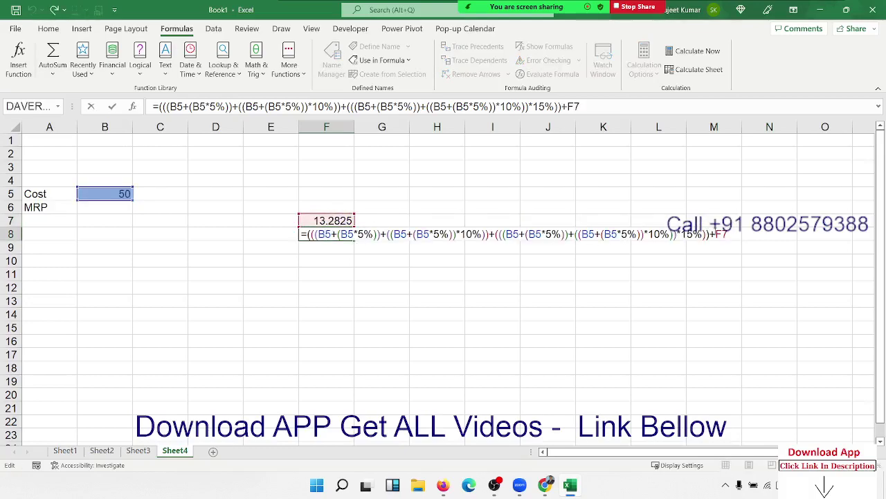
pyautogui.press('BackSpace')
pyautogui.press('BackSpace')
pyautogui.write('()')
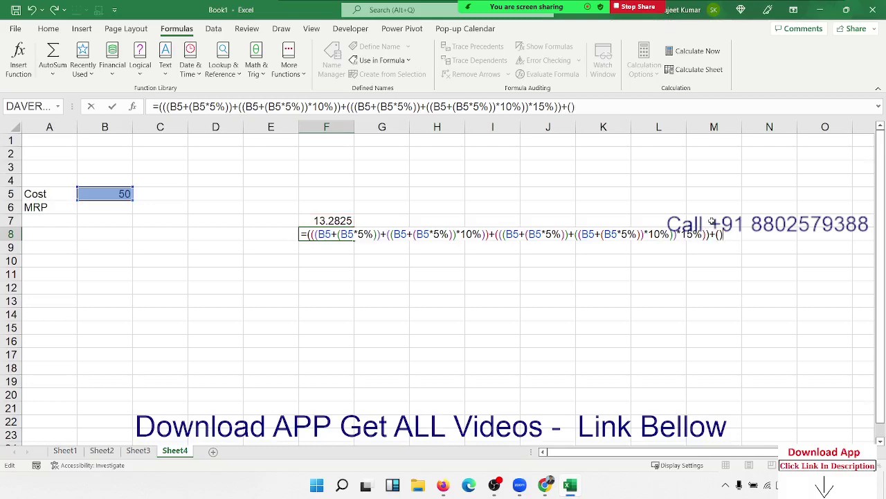
pyautogui.write('(((B5+(B5*5%))+((B5+(B5*5%))*10%))+(((B5+(B5*5%))+((B5+(B5*5%))*10%))*15%))*20%')
pyautogui.press('Return')
pyautogui.press('Up')
pyautogui.press('Up')
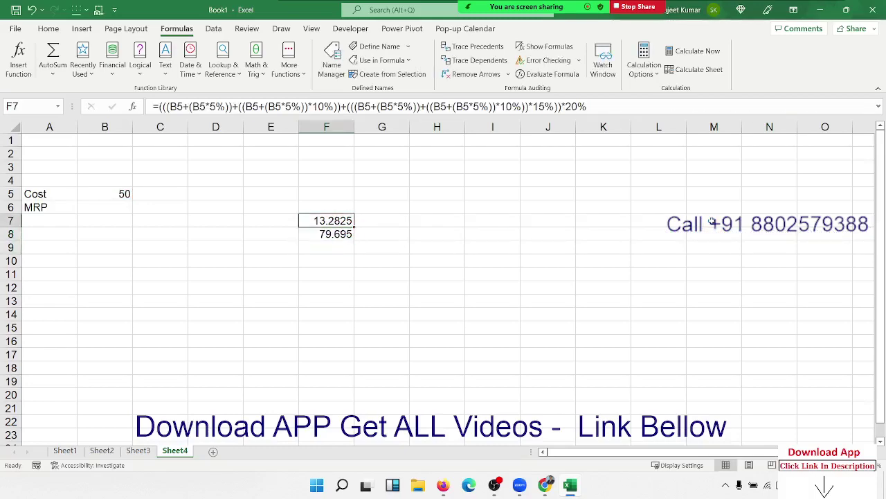
pyautogui.press('Delete')
pyautogui.press('Down')
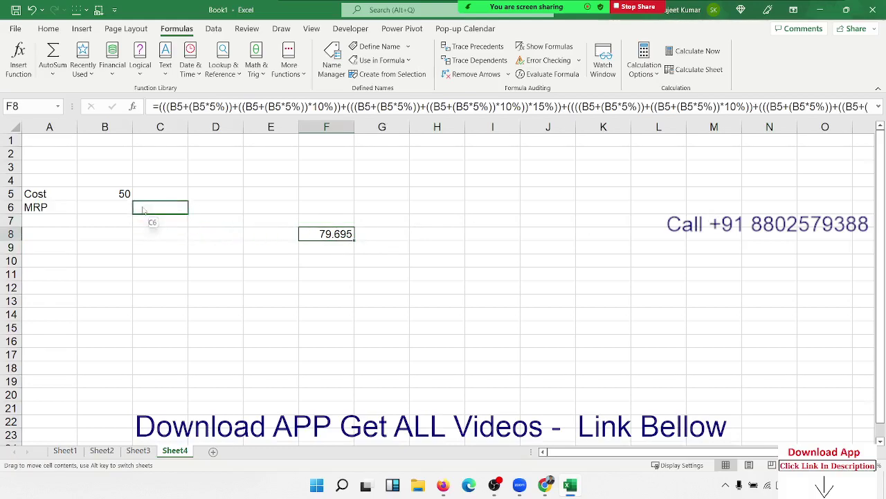
# - Move the nested formula from F8 to B6 beside the MRP label, showing 79.695
pyautogui.moveTo(312, 244); pyautogui.dragTo(119, 207)
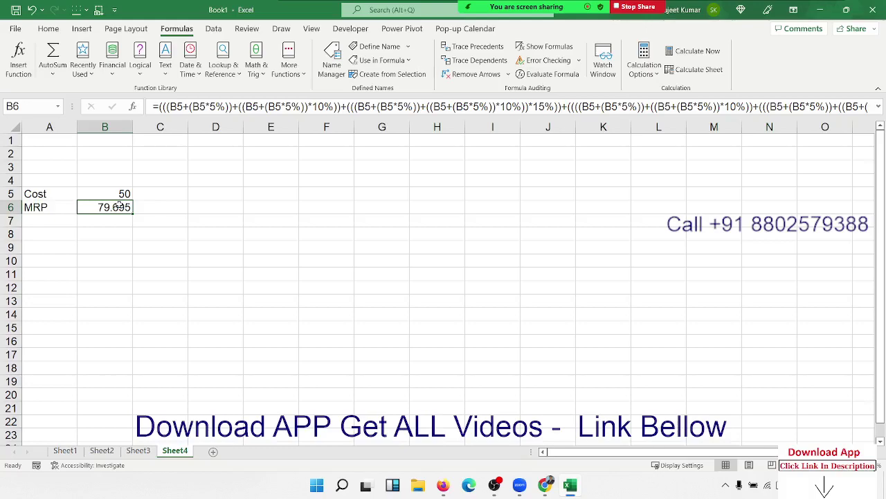
pyautogui.doubleClick(119, 206)
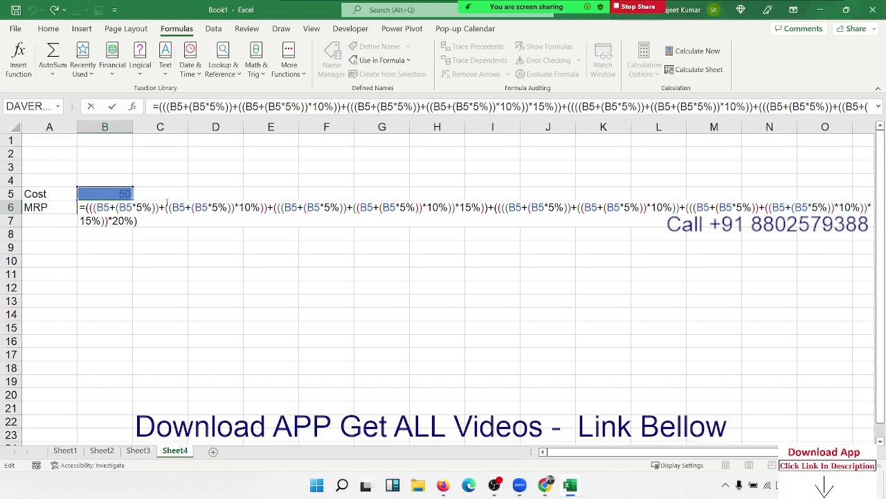
pyautogui.press('Escape')
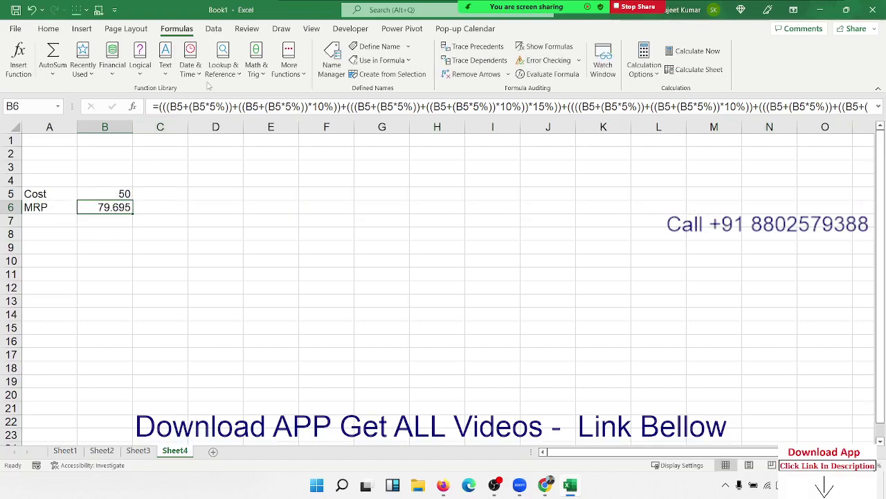
pyautogui.click(354, 29)
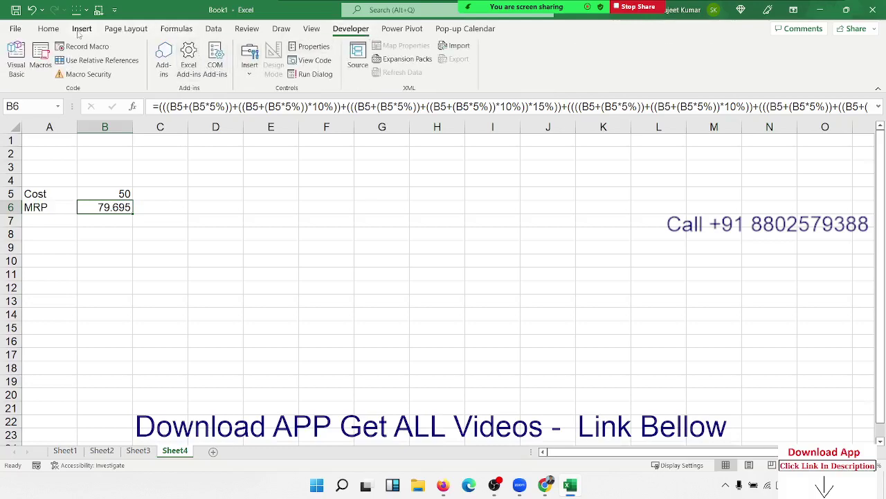
# - Define the name MRP referring to =Sheet4!$B$5*5%+Sheet4!$B$5
pyautogui.click(48, 28)
pyautogui.click(177, 30)
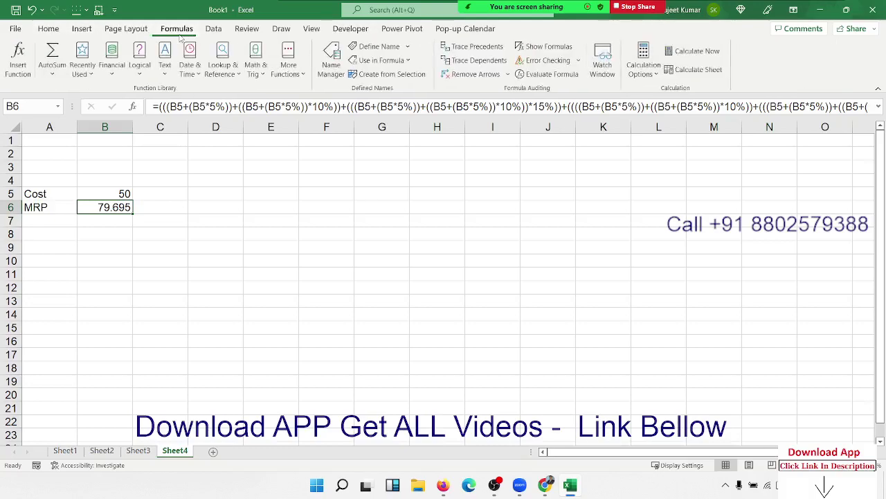
pyautogui.click(208, 30)
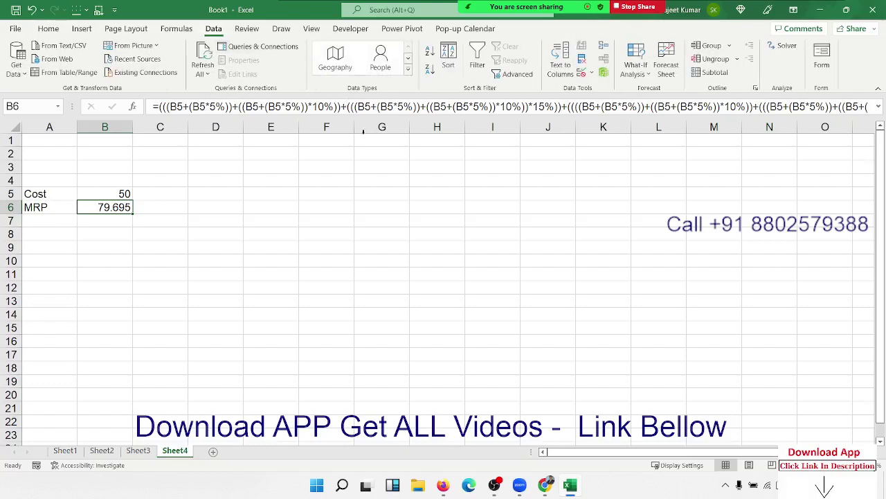
pyautogui.click(177, 29)
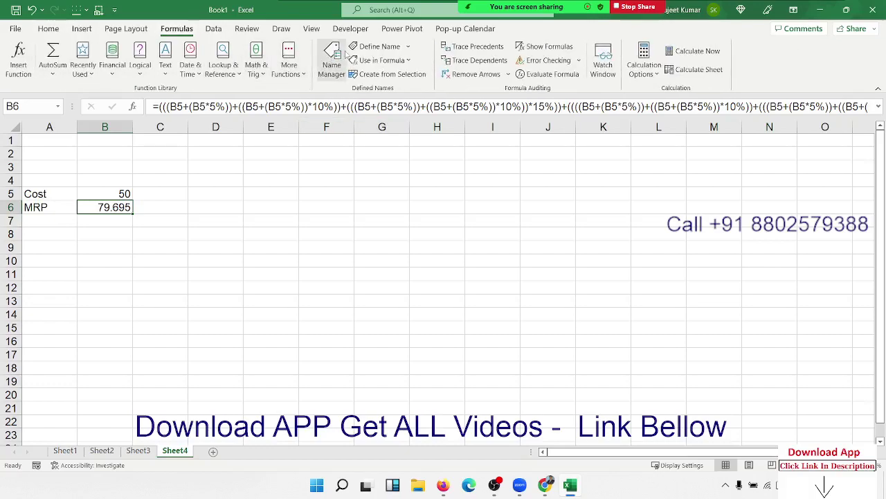
pyautogui.click(377, 46)
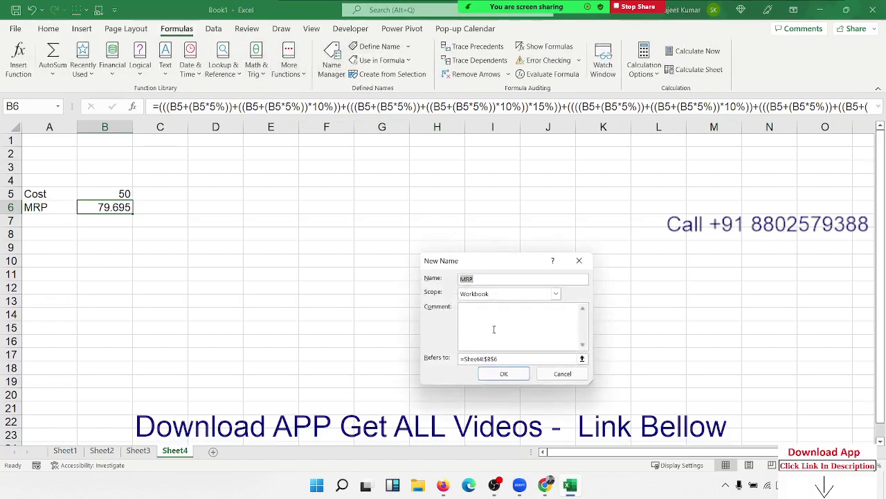
pyautogui.click(505, 358)
pyautogui.write('=')
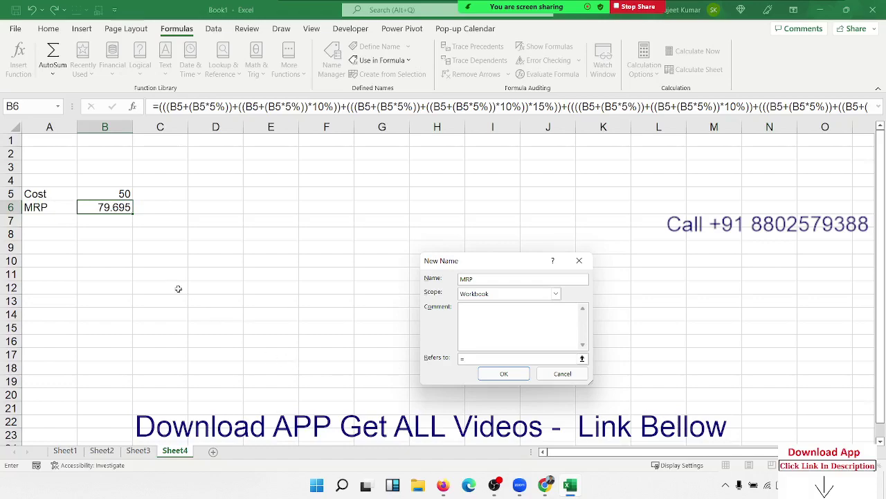
pyautogui.click(125, 194)
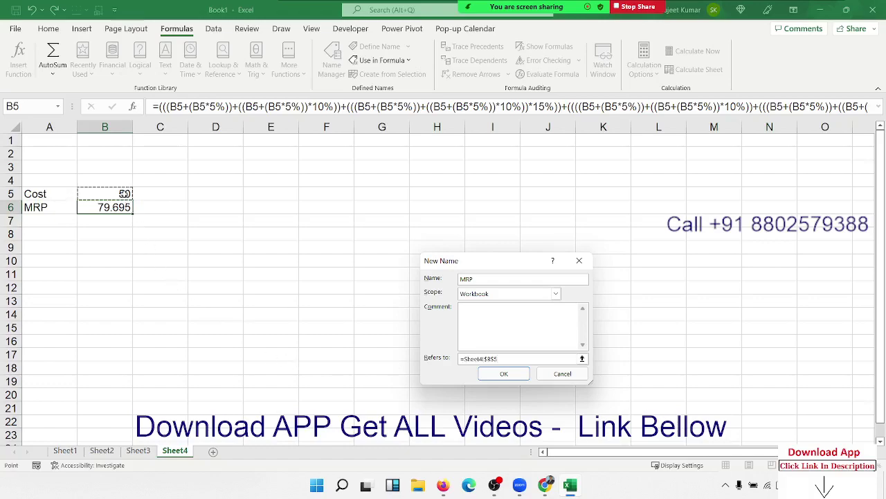
pyautogui.write('*5%')
pyautogui.write('+')
pyautogui.click(122, 194)
pyautogui.click(504, 374)
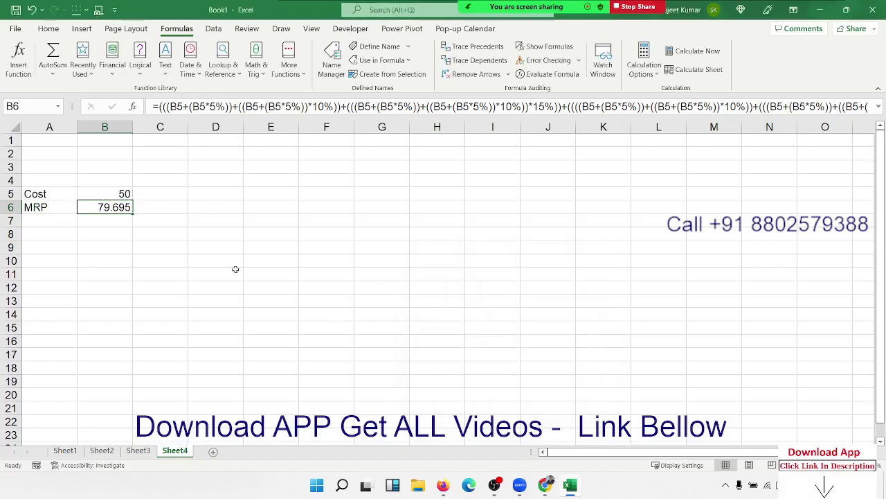
pyautogui.click(161, 196)
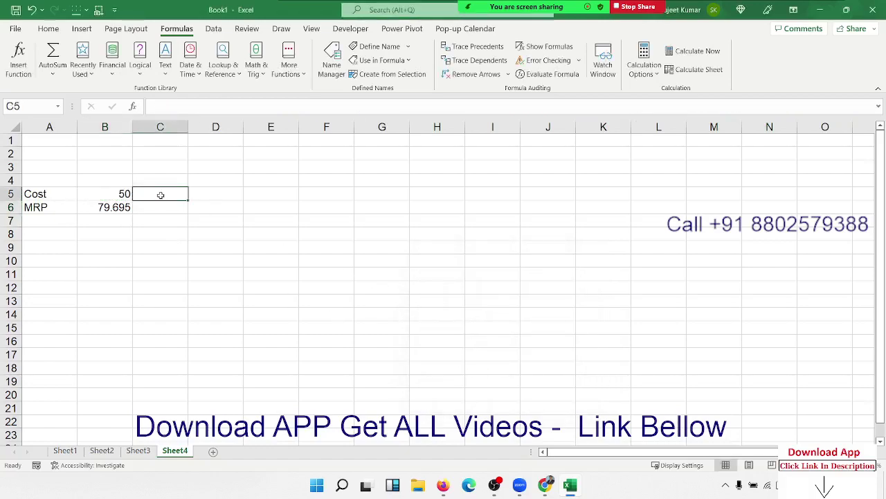
pyautogui.write('=mr')
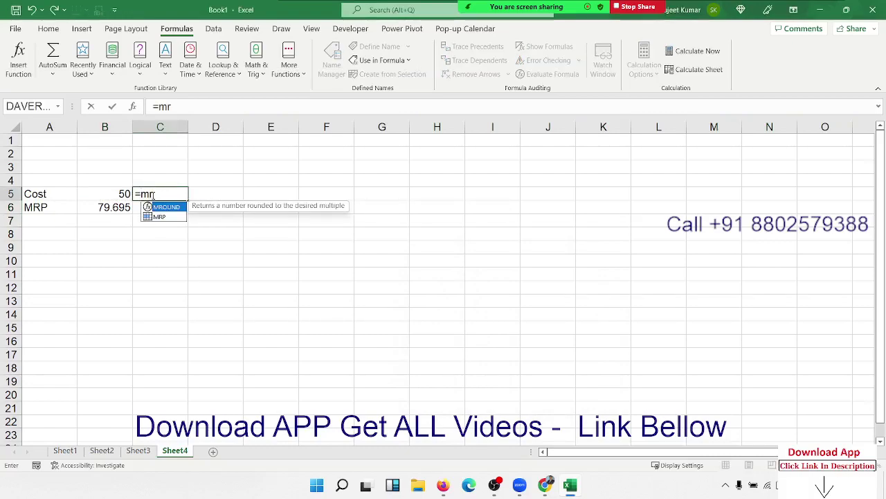
pyautogui.press('Down')
pyautogui.press('Tab')
pyautogui.press('Return')
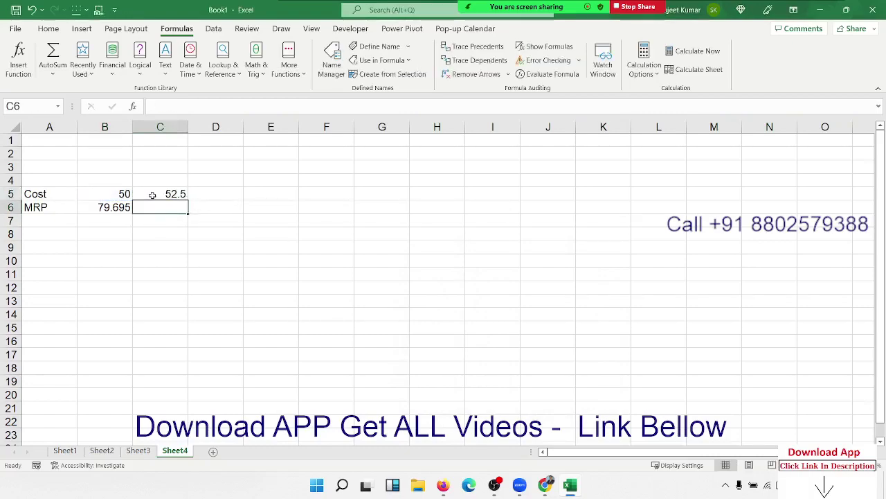
pyautogui.press('Up')
pyautogui.press('Delete')
pyautogui.press('Left')
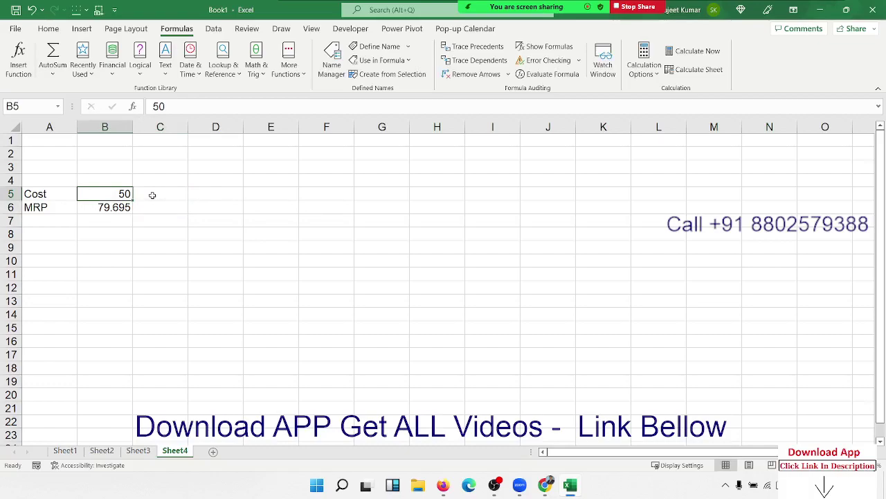
# - In Name Manager, rename the MRP name to MC
pyautogui.click(332, 61)
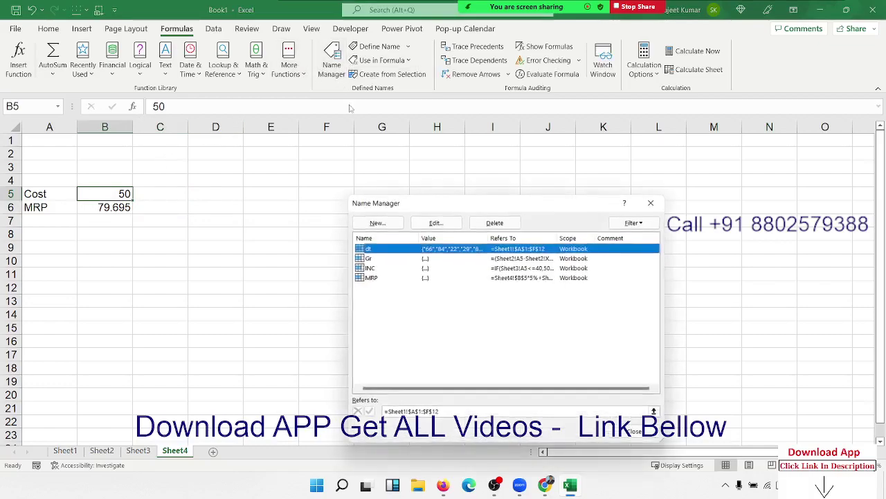
pyautogui.doubleClick(386, 278)
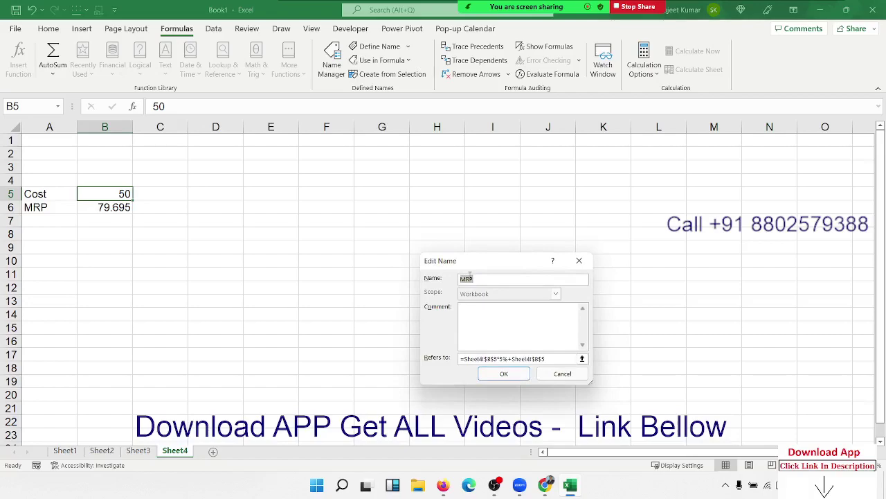
pyautogui.write('MC')
pyautogui.click(531, 359)
pyautogui.click(514, 375)
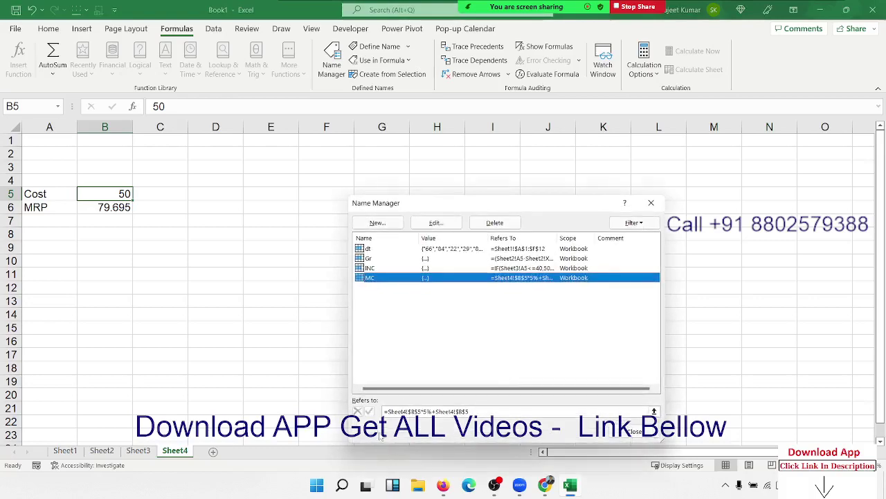
# - Add a new name DC referring to =MC*10%+MC
pyautogui.click(378, 223)
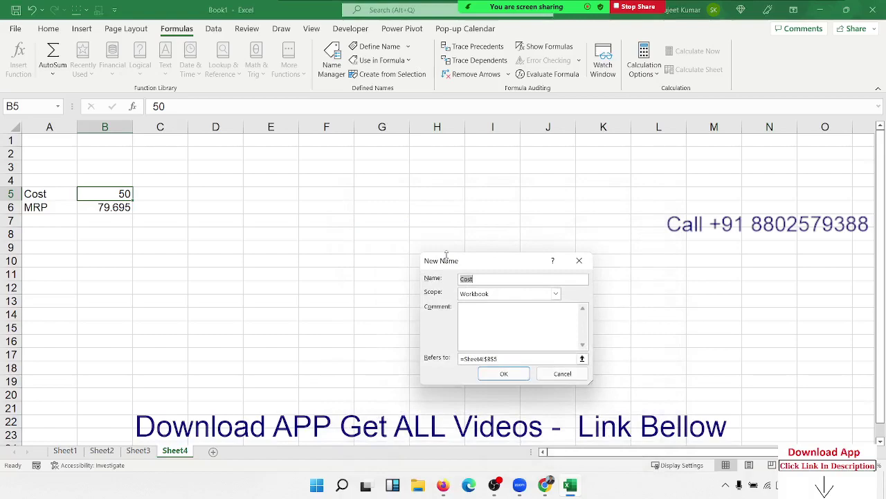
pyautogui.write('DC')
pyautogui.click(573, 358)
pyautogui.write('=mc*')
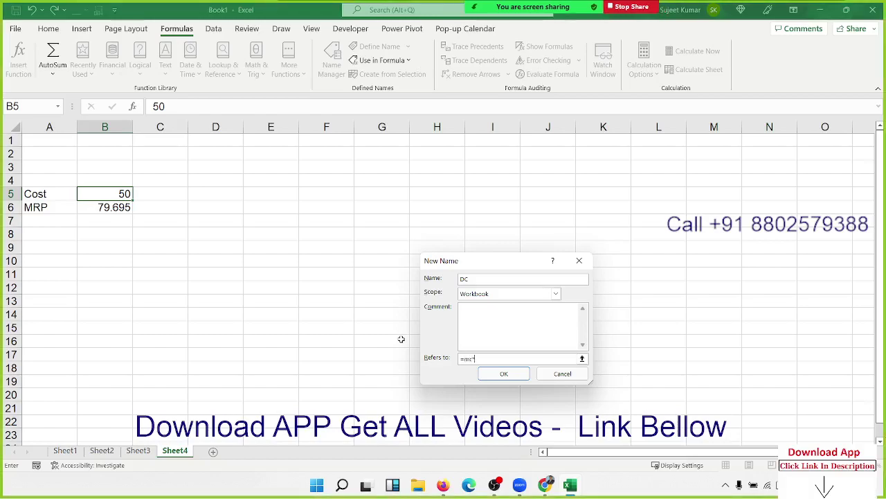
pyautogui.write('10%')
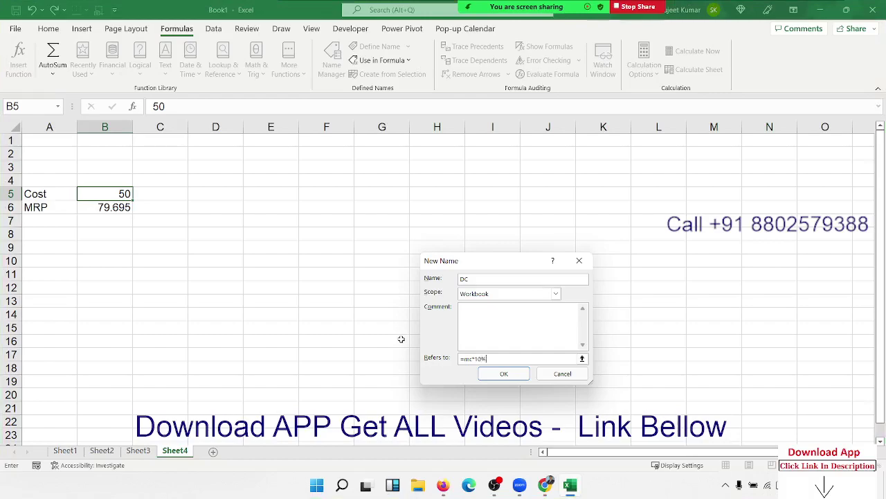
pyautogui.write('+mc')
pyautogui.click(479, 373)
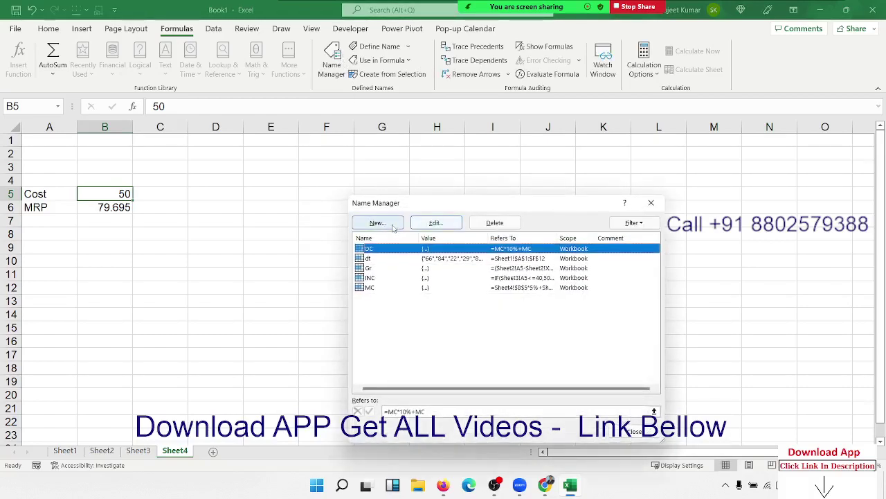
# - Add a new name HC referring to =DC*15%+DC
pyautogui.click(392, 223)
pyautogui.write('HC')
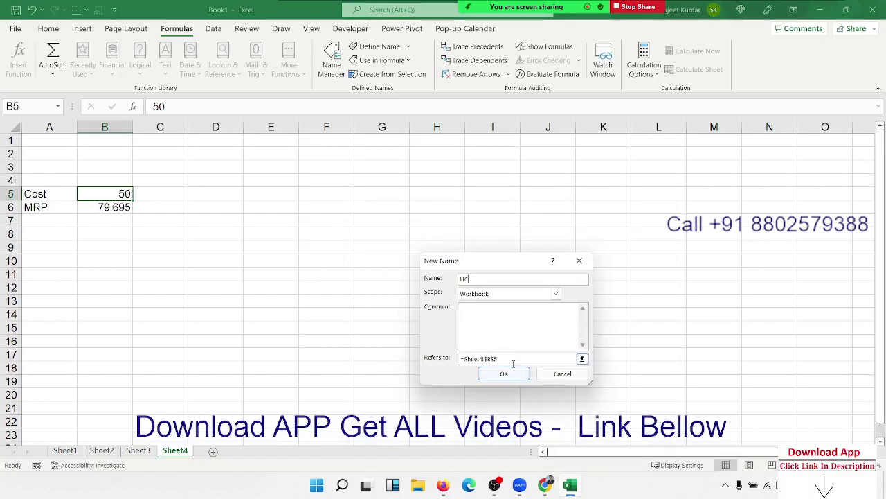
pyautogui.doubleClick(509, 359)
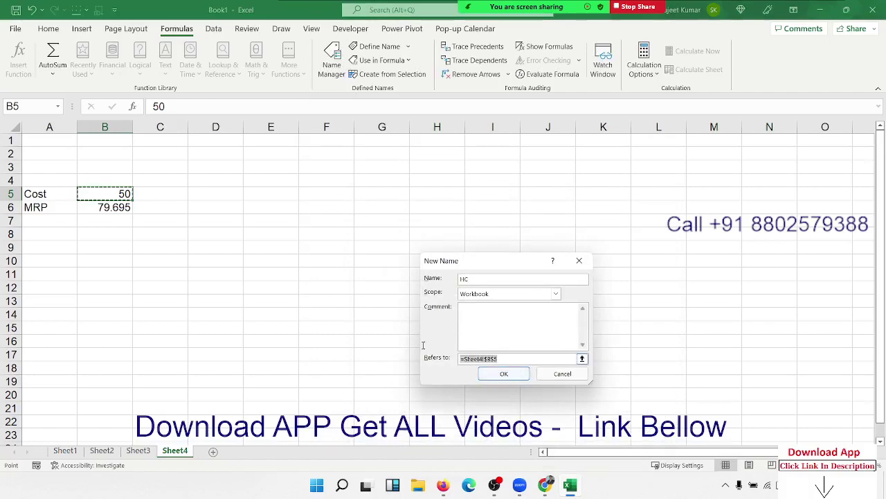
pyautogui.write('=dc*15%+dc')
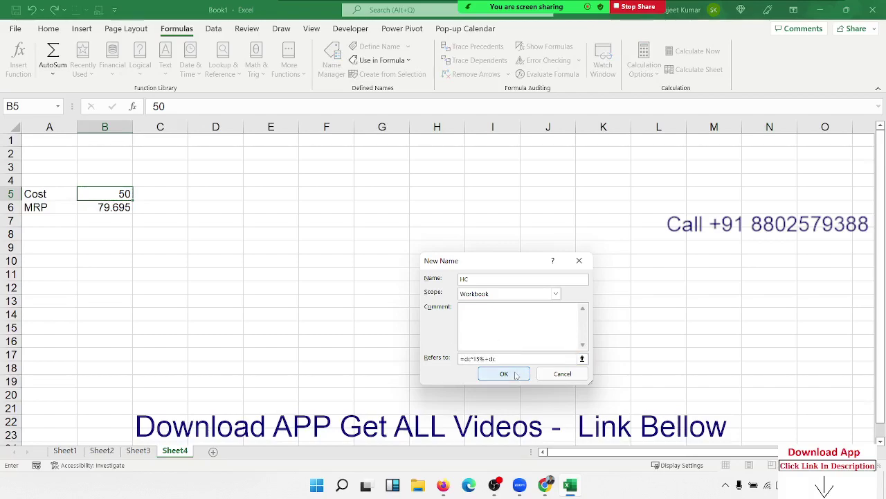
pyautogui.click(516, 375)
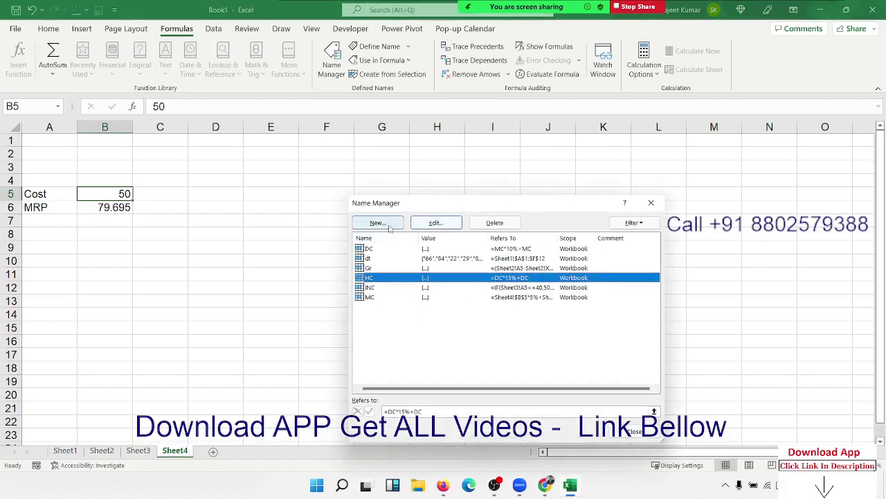
# - Create a new name MRP that refers to =HC*20%+HC
pyautogui.click(377, 223)
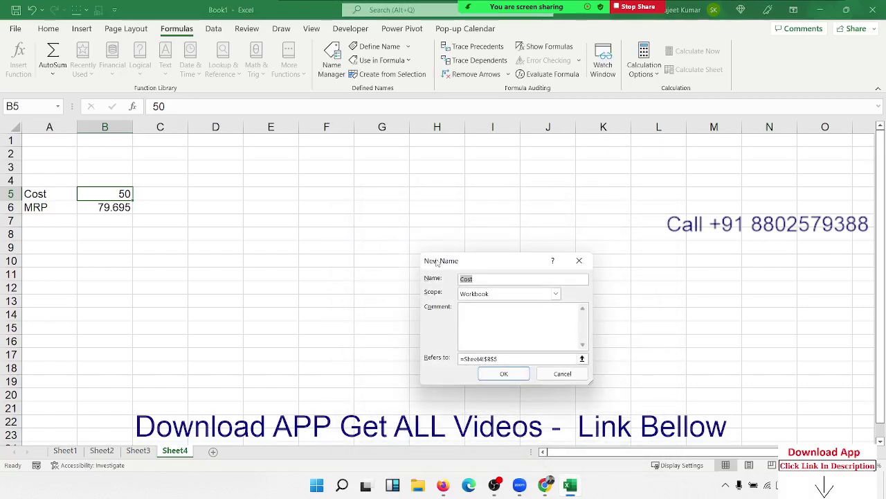
pyautogui.write('MOS')
pyautogui.write('R')
pyautogui.press('BackSpace')
pyautogui.press('BackSpace')
pyautogui.write('RP')
pyautogui.moveTo(499, 358); pyautogui.dragTo(427, 357)
pyautogui.press('BackSpace')
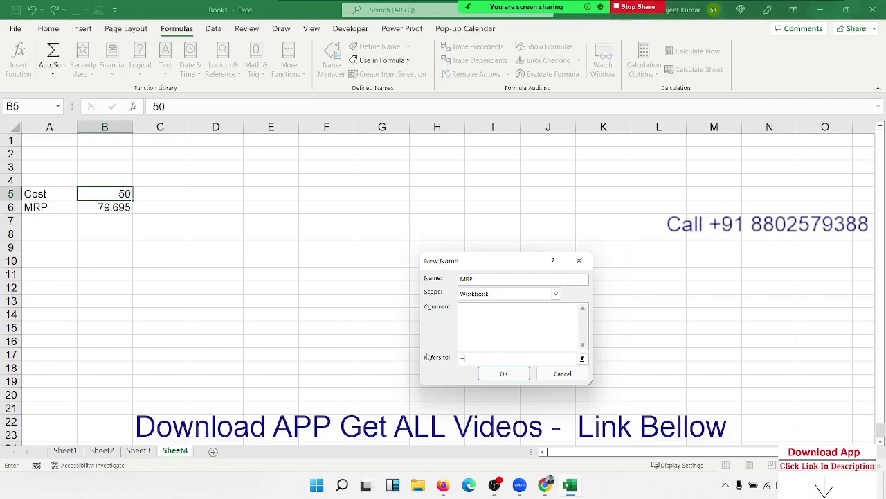
pyautogui.write('HC*')
pyautogui.write('10')
pyautogui.press('BackSpace')
pyautogui.write('20%+')
pyautogui.write('HC')
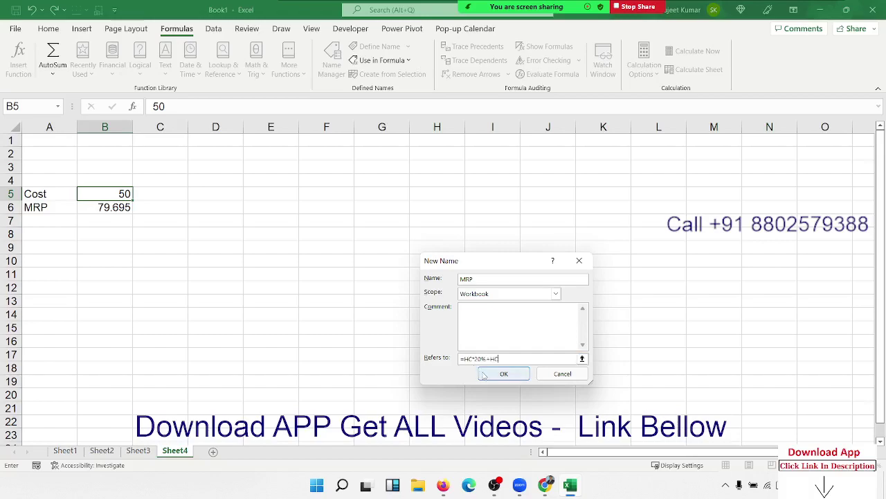
pyautogui.click(503, 374)
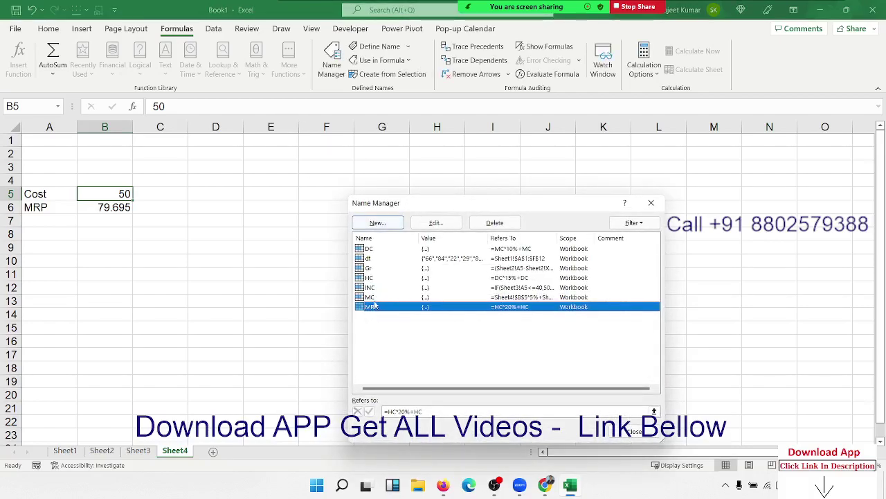
# - Review the MC, DC and HC name definitions in Name Manager
pyautogui.click(374, 298)
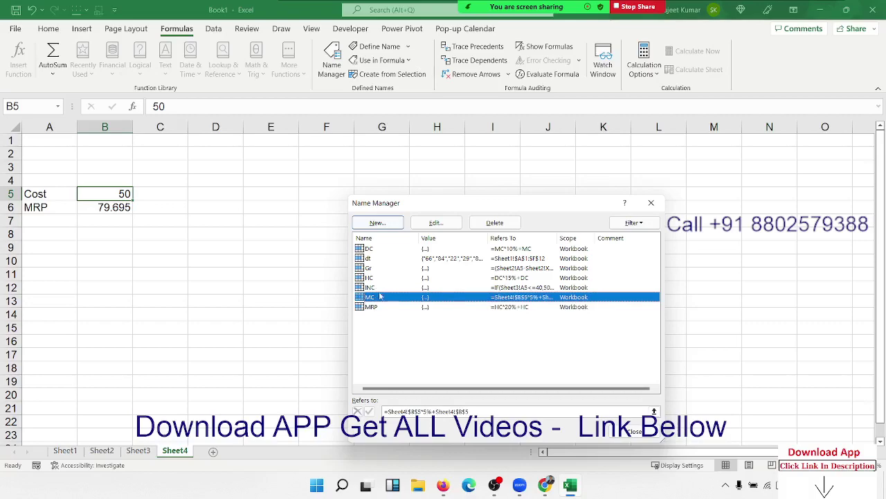
pyautogui.click(366, 249)
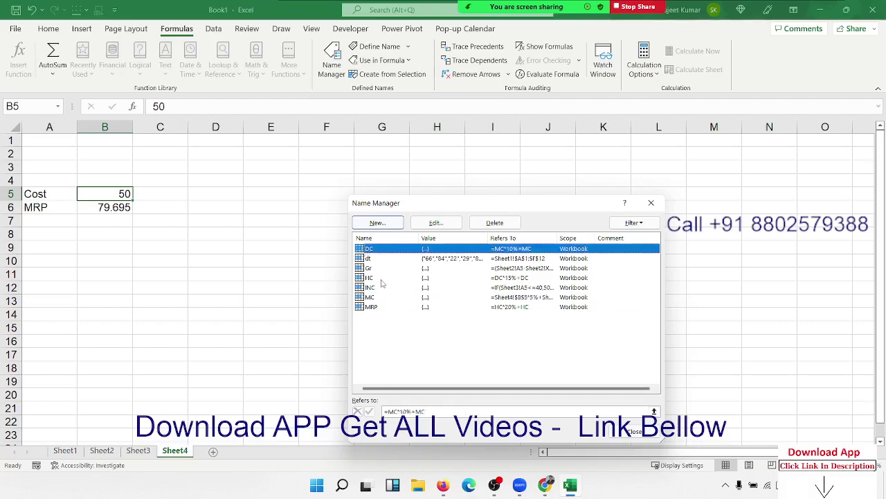
pyautogui.click(381, 279)
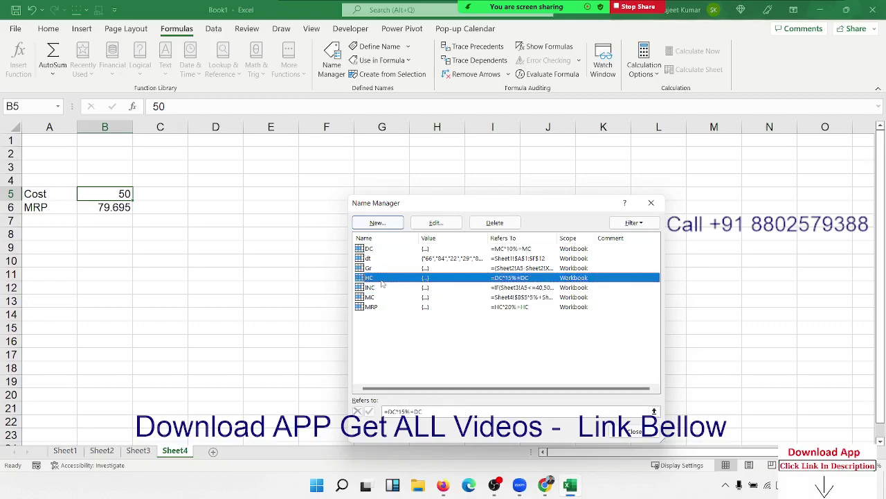
# - Close Name Manager and move the 79.695 result from B6 to C6
pyautogui.click(634, 430)
pyautogui.click(107, 211)
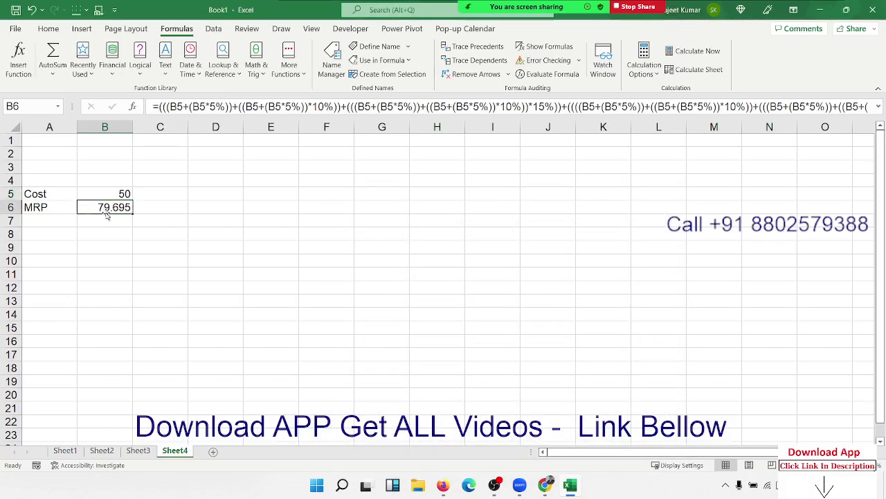
pyautogui.moveTo(107, 213); pyautogui.dragTo(164, 214)
# - Enter =MRP in B6, then recheck the MC definition in Name Manager
pyautogui.click(120, 210)
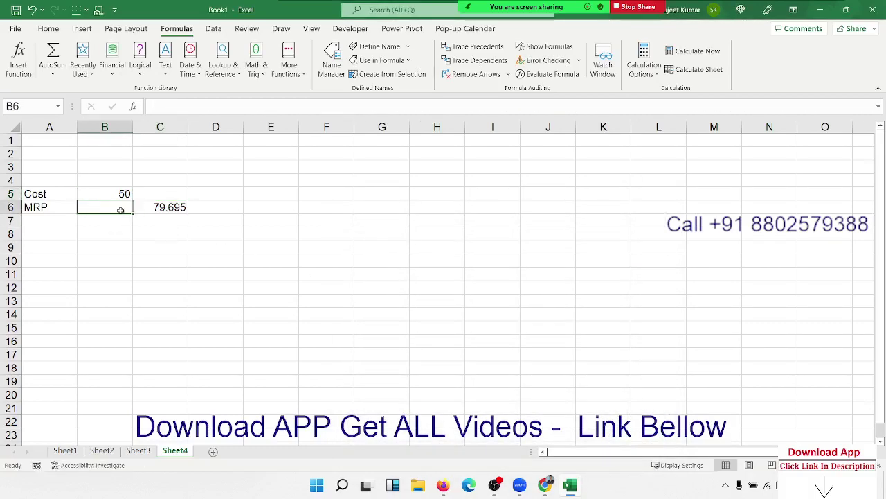
pyautogui.write('=mrp')
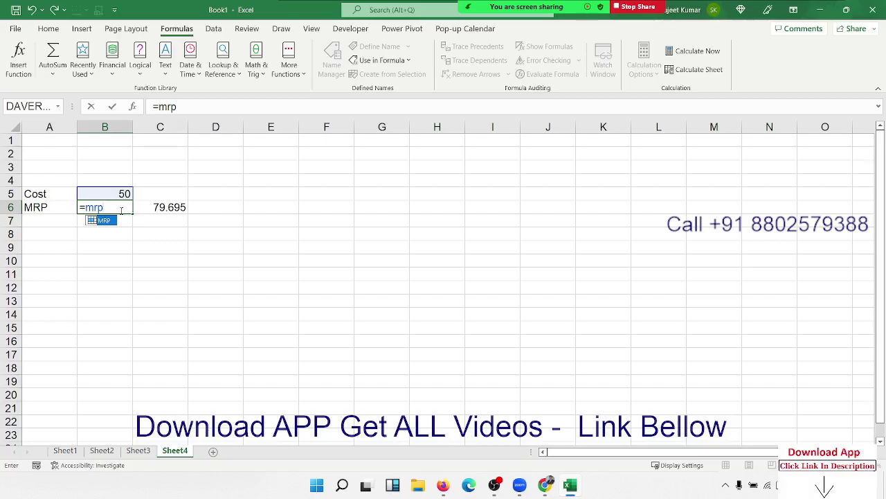
pyautogui.press('Tab')
pyautogui.press('Return')
pyautogui.click(121, 211)
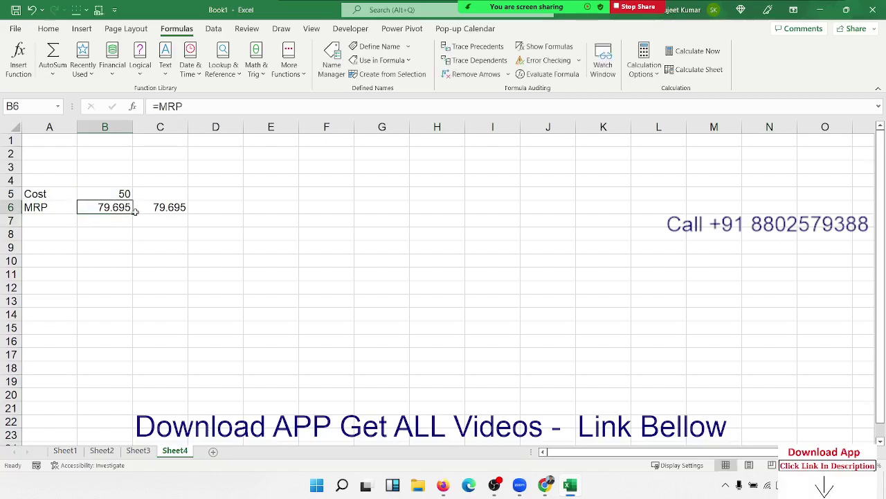
pyautogui.click(327, 79)
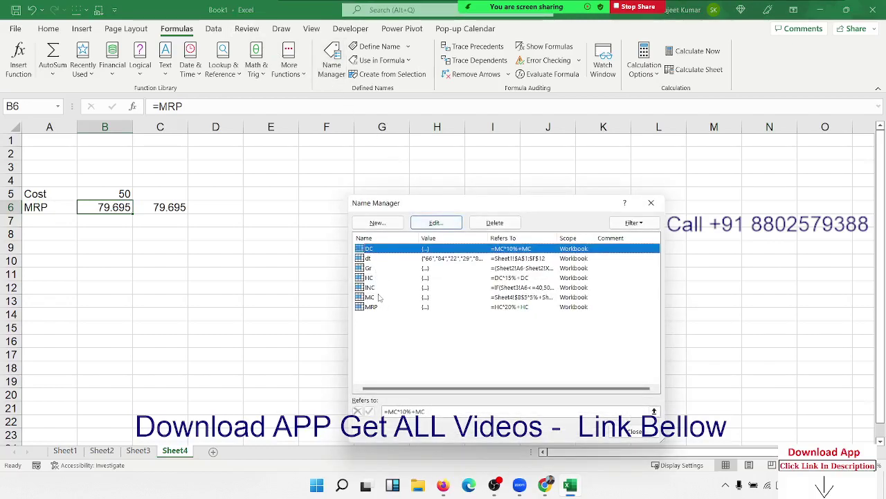
pyautogui.click(371, 297)
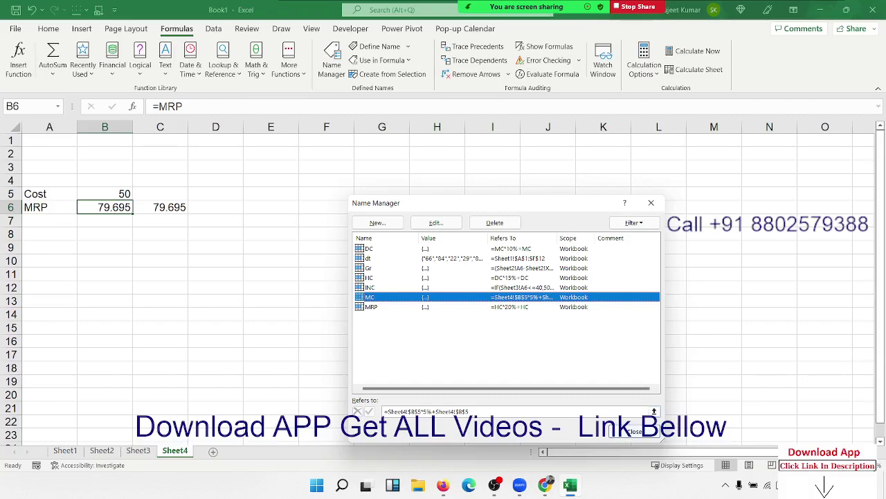
pyautogui.click(662, 203)
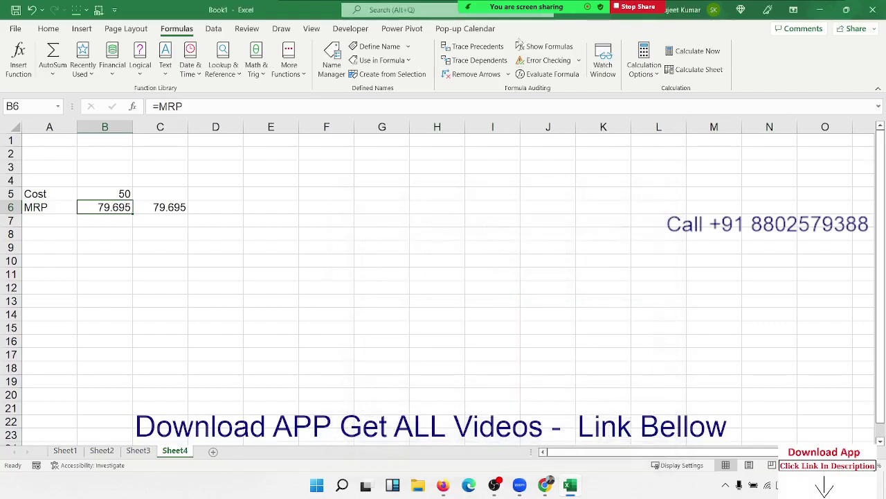
pyautogui.click(461, 17)
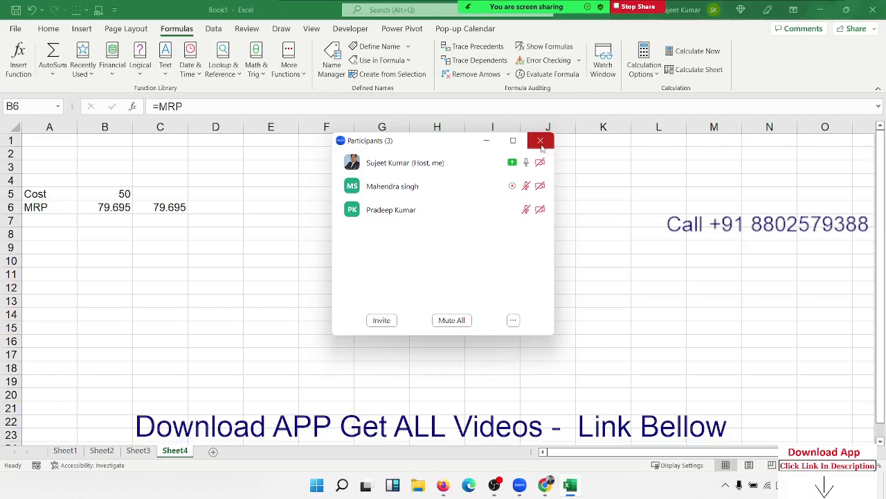
pyautogui.click(541, 141)
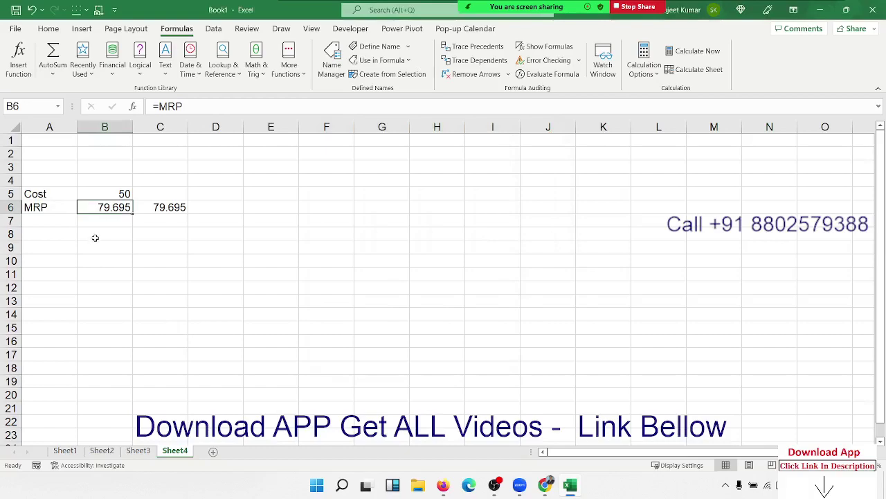
pyautogui.click(139, 450)
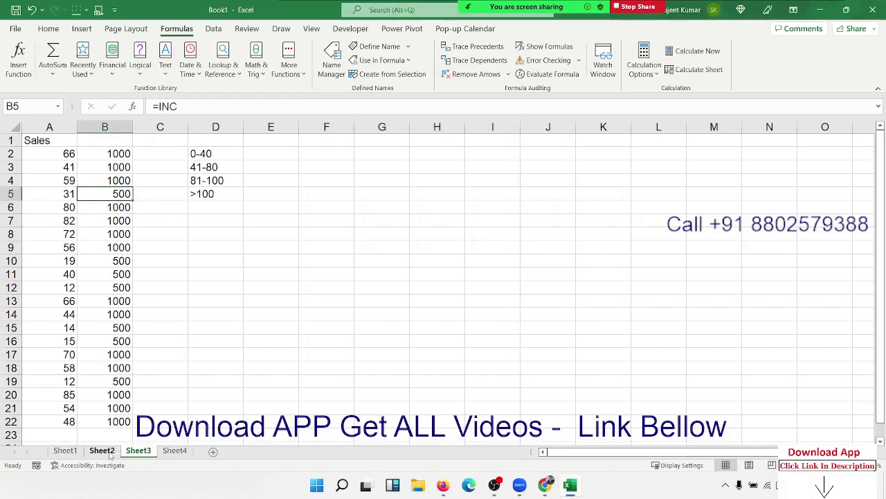
pyautogui.click(69, 451)
pyautogui.click(102, 451)
pyautogui.click(65, 451)
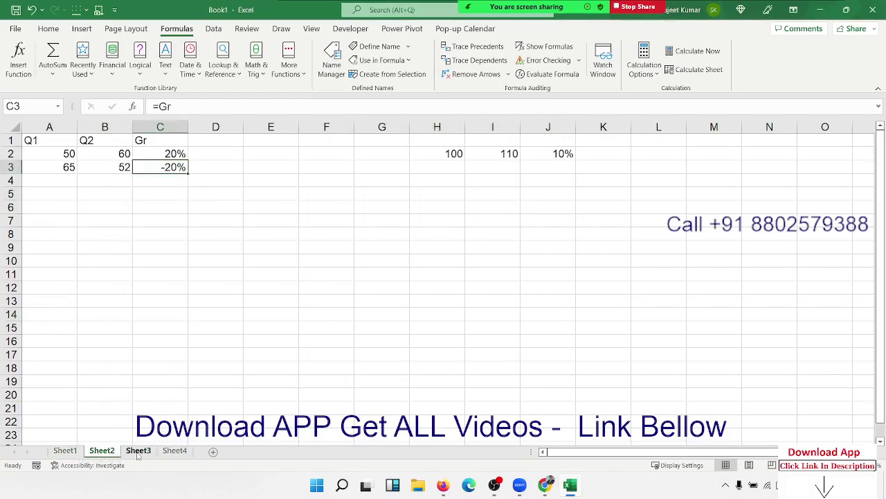
pyautogui.click(139, 451)
pyautogui.click(173, 452)
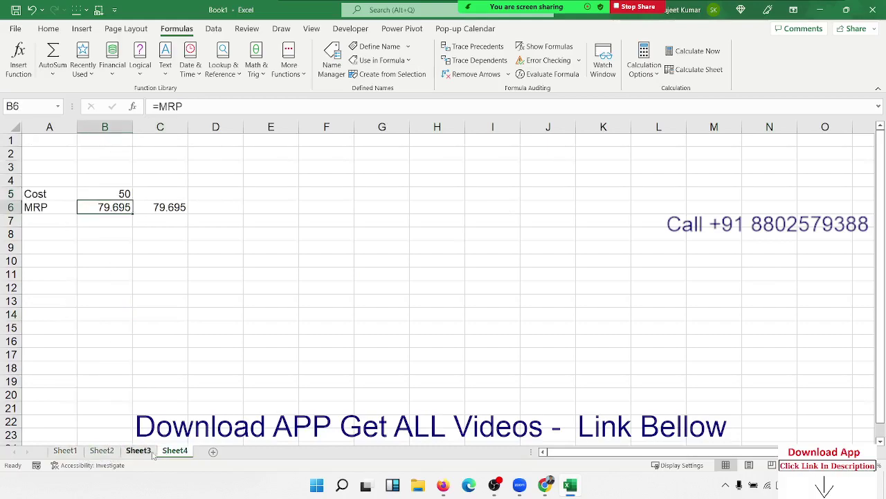
pyautogui.doubleClick(97, 207)
pyautogui.press('Return')
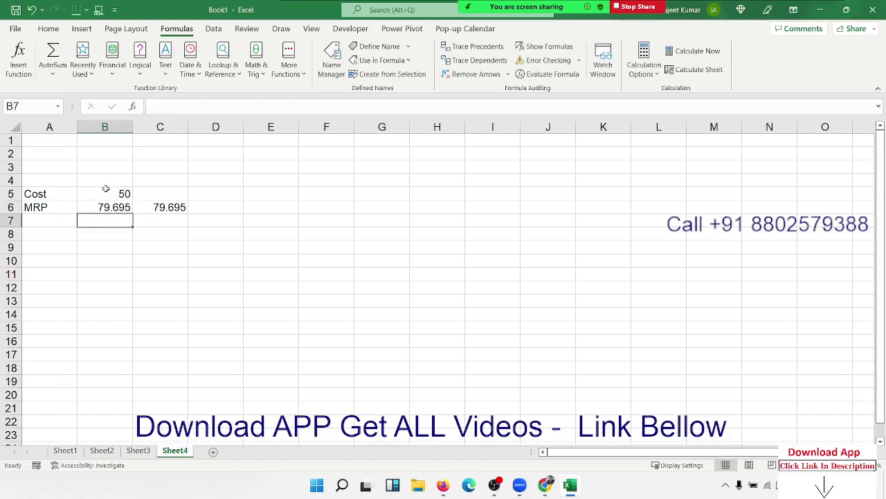
pyautogui.click(105, 191)
pyautogui.click(370, 156)
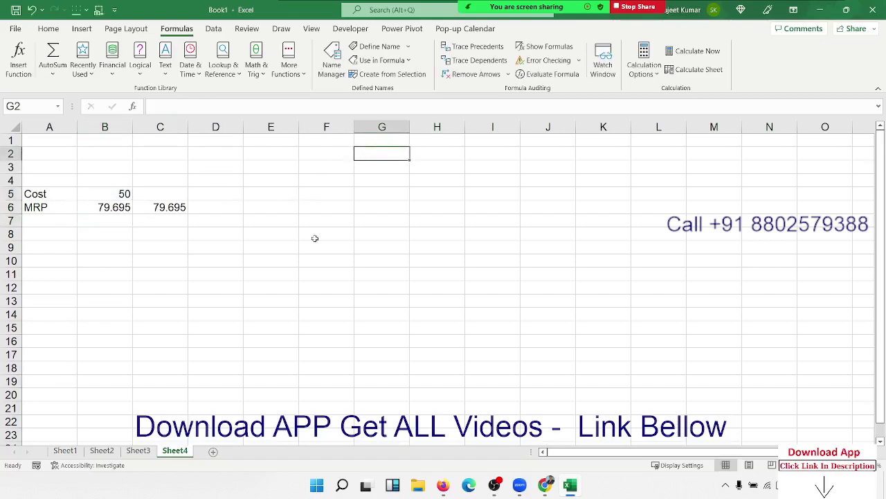
pyautogui.click(144, 277)
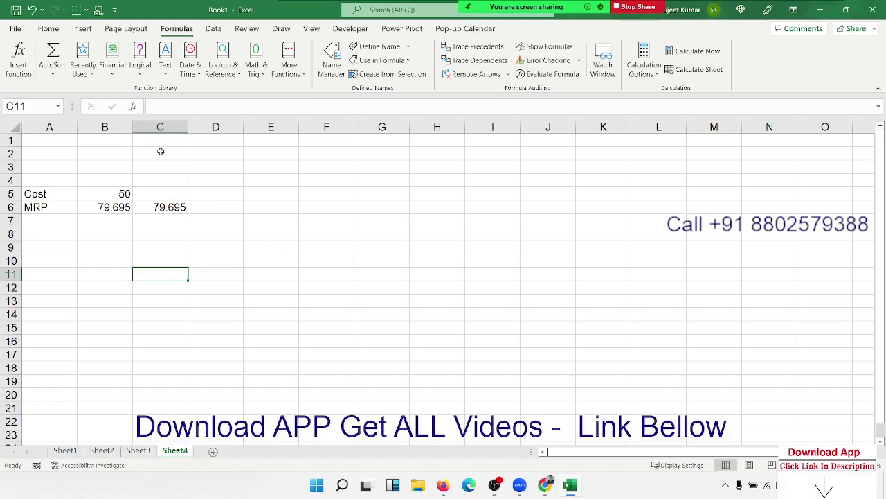
pyautogui.click(410, 161)
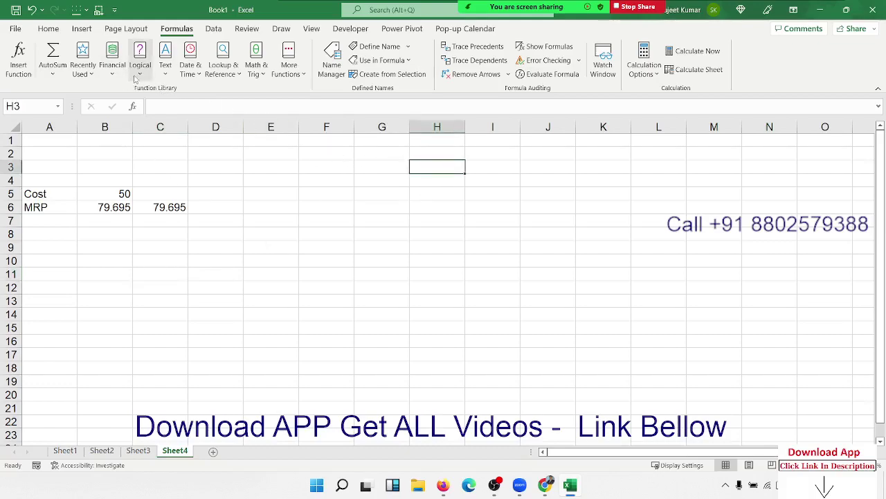
pyautogui.click(138, 72)
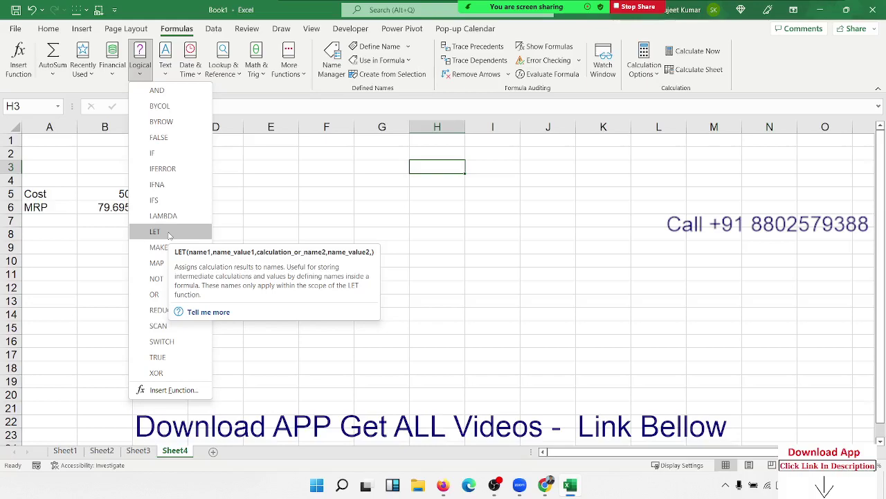
pyautogui.click(287, 197)
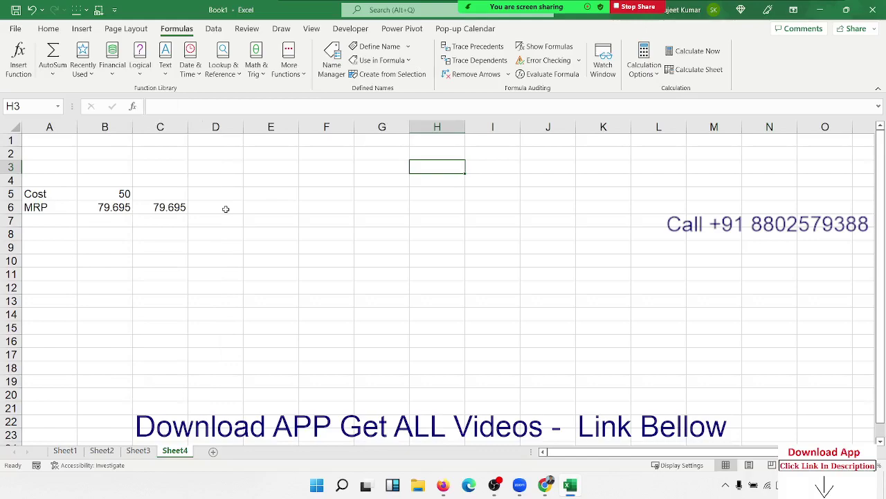